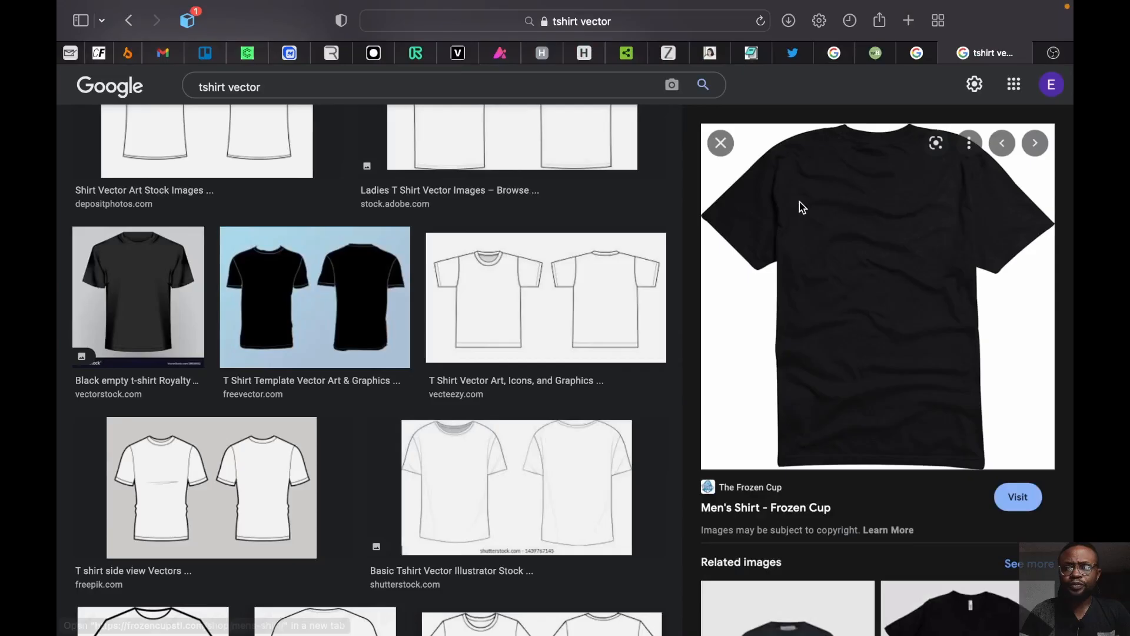
- Look through the Google image results for "patterns on tshirt" for an example of a repeating pattern
right_click(994, 50)
left_click(930, 76)
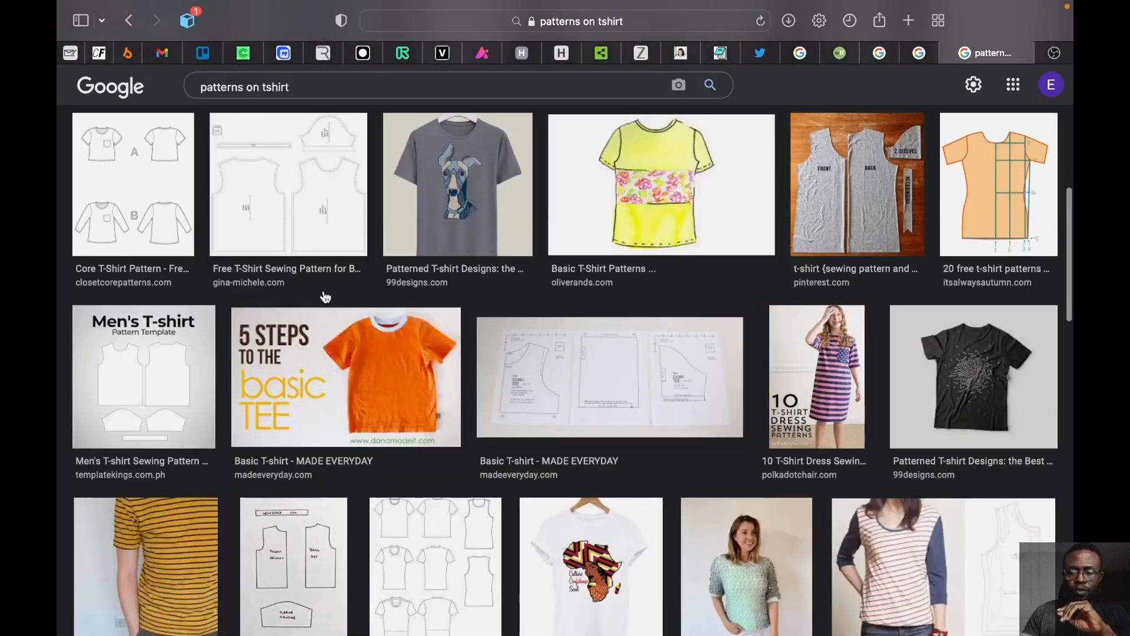
scroll(326, 296, "down", 3)
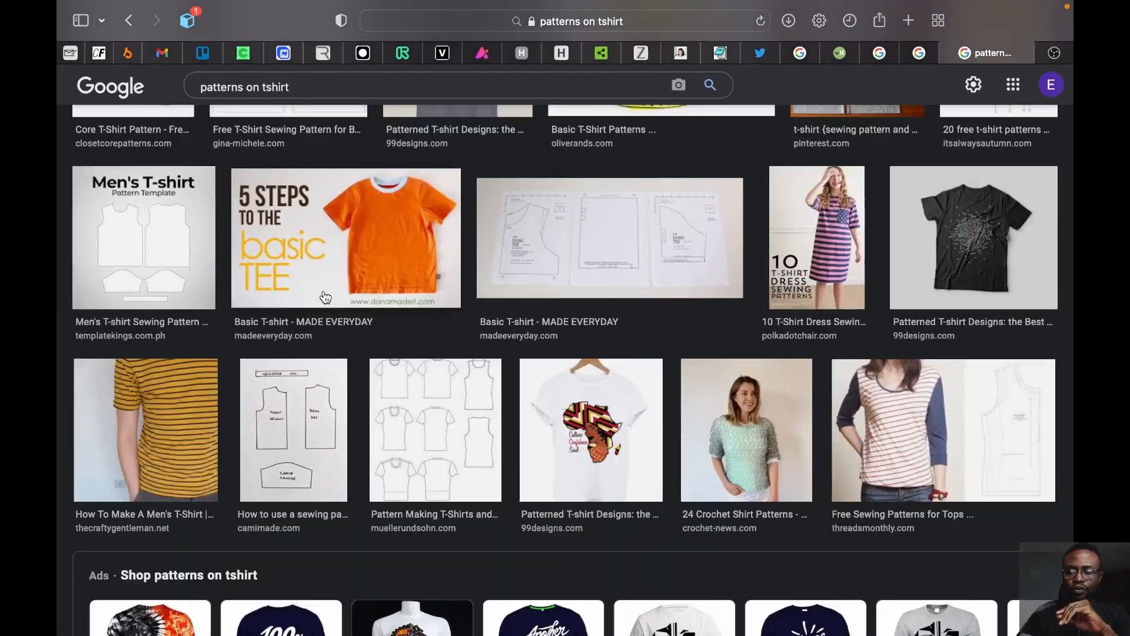
scroll(326, 296, "down", 4)
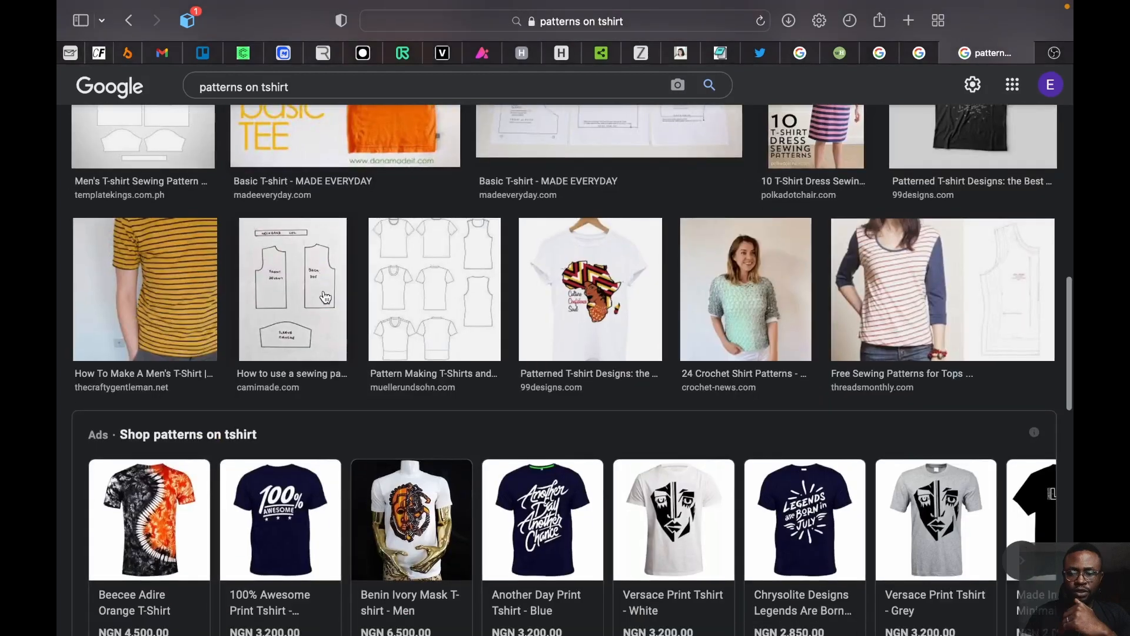
scroll(326, 296, "down", 5)
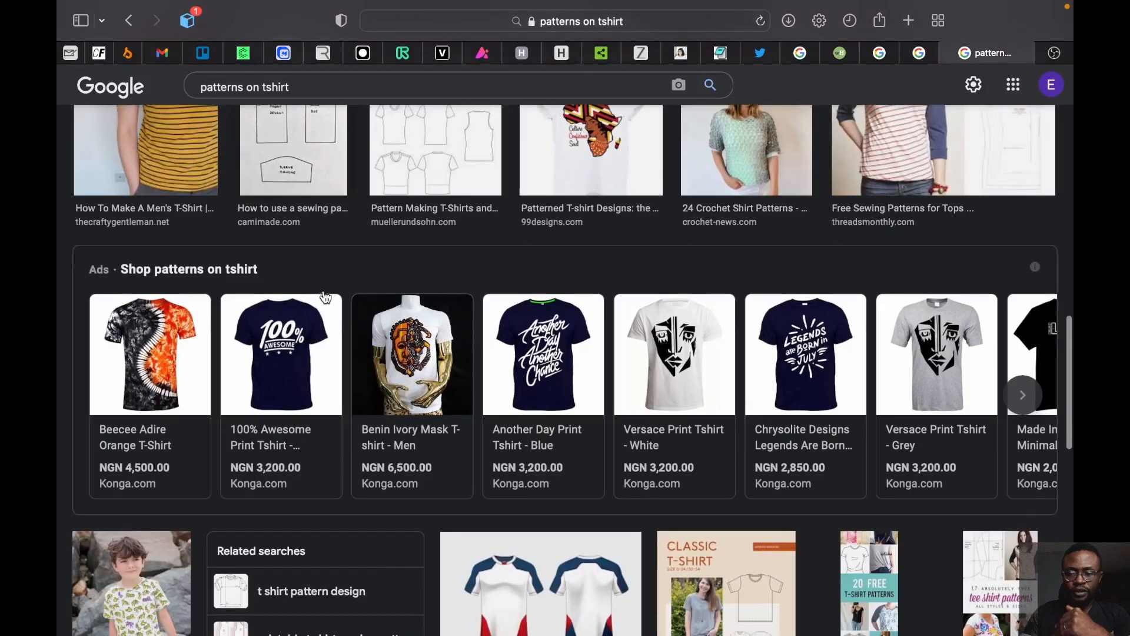
scroll(582, 333, "down", 10)
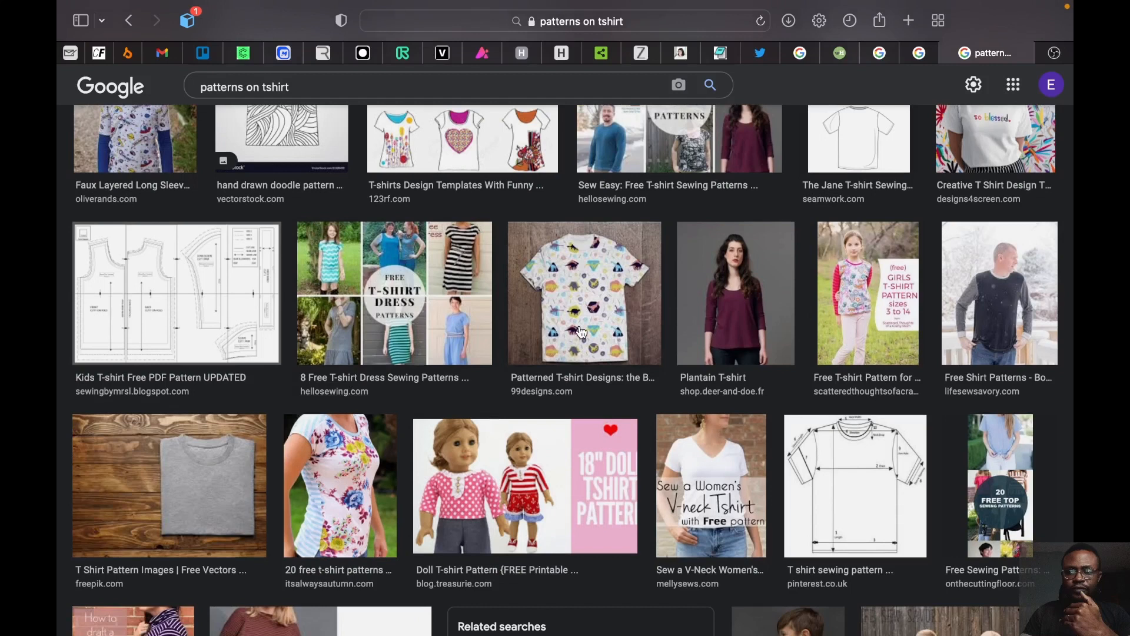
- Open the preview of the dinosaur-patterned T-shirt from 99designs and view its related images
left_click(582, 332)
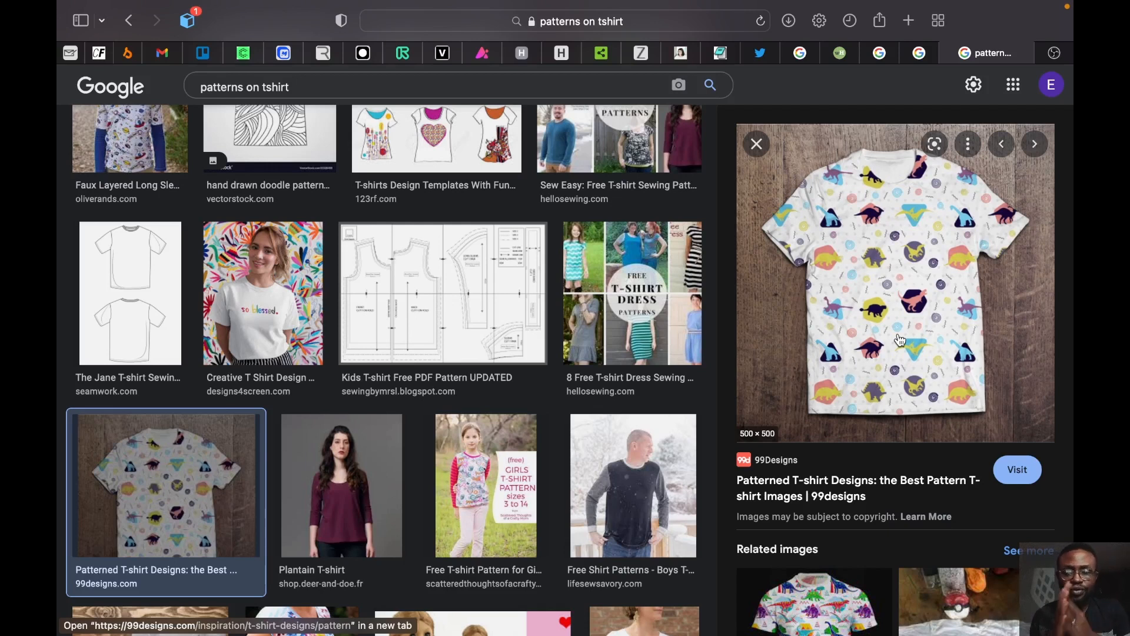
scroll(895, 556, "down", 6)
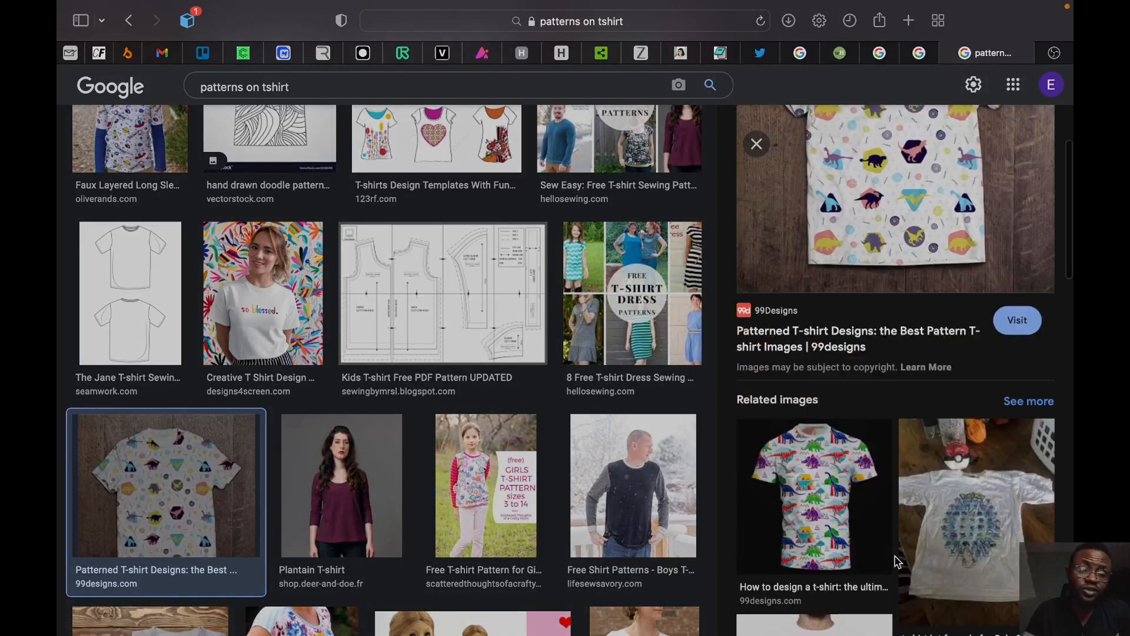
scroll(895, 560, "down", 3)
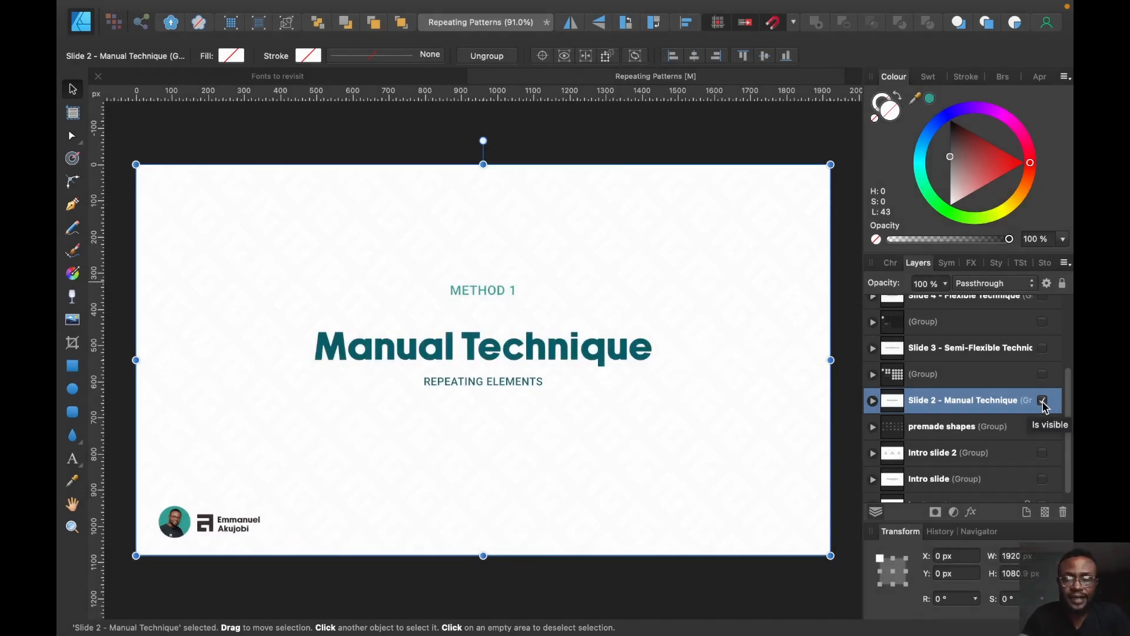
- In Affinity Designer, show the premade shapes group instead of Slide 2 - Manual Technique and select its cog for copying
left_click(1042, 401)
left_click(1042, 412)
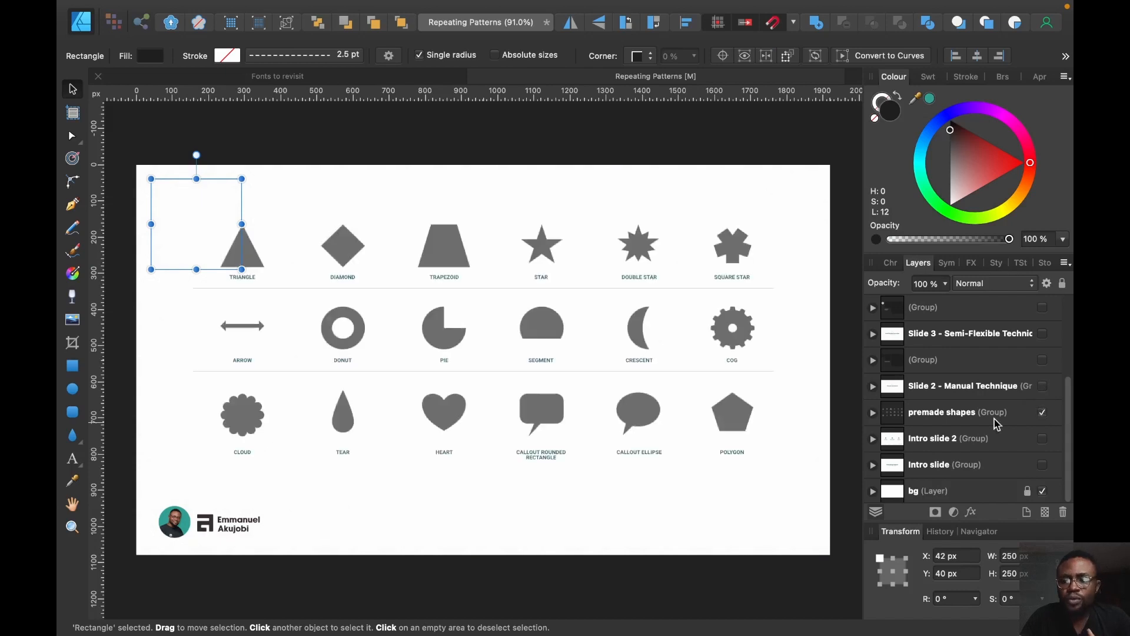
left_click(743, 331)
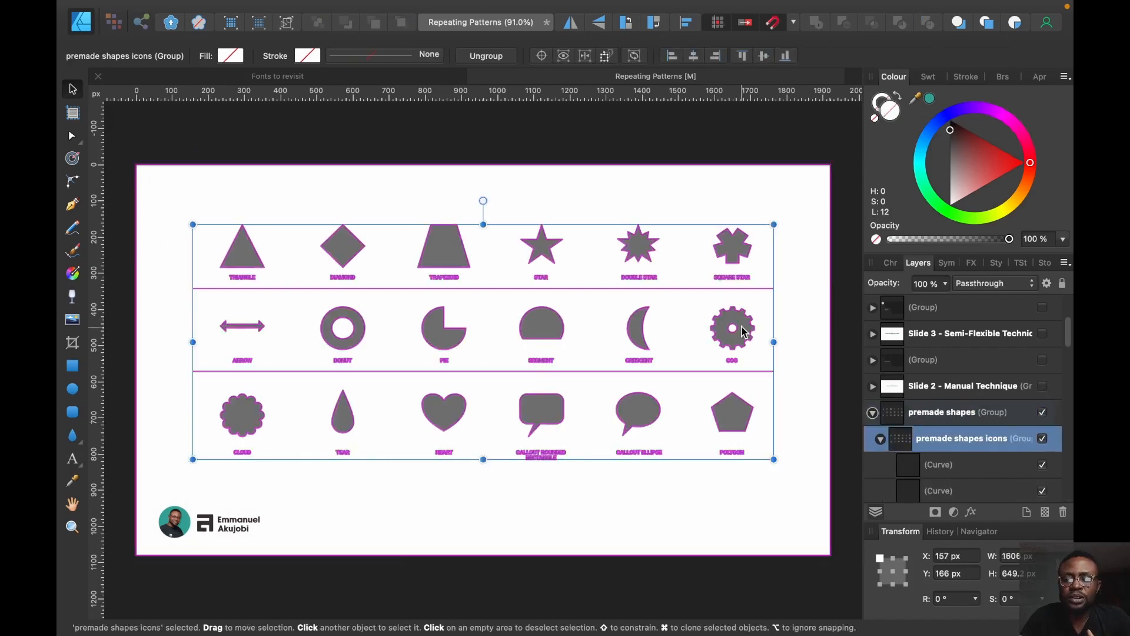
double_click(743, 331)
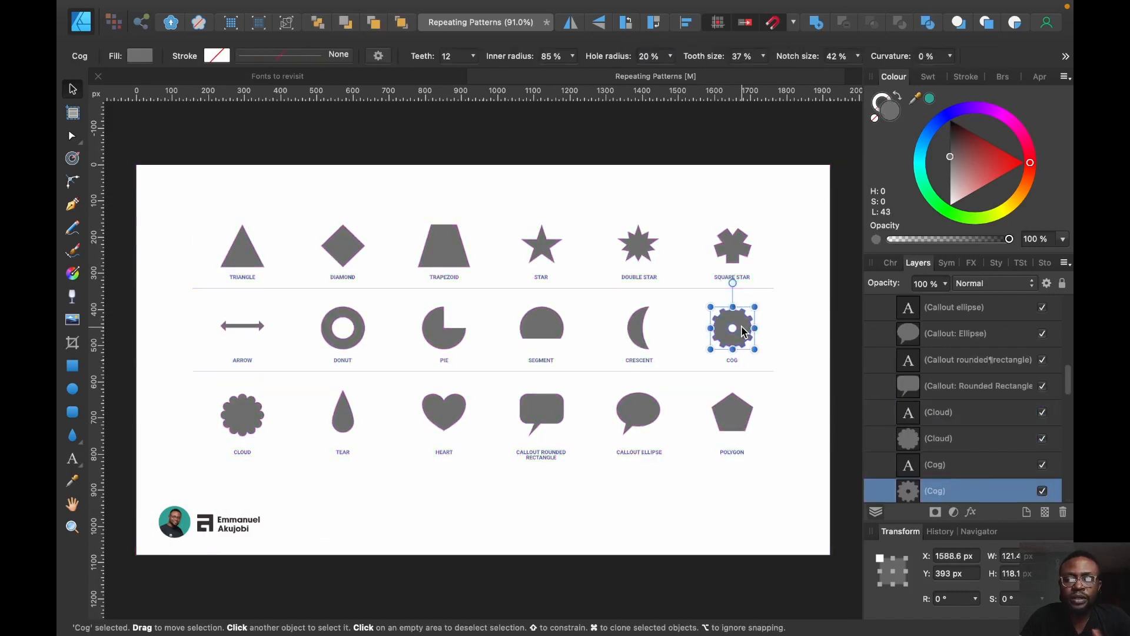
- Hide the premade shapes group and place the copied cog in the small dark square, enlarged to about 214 × 208 px
scroll(1014, 307, "up", 10)
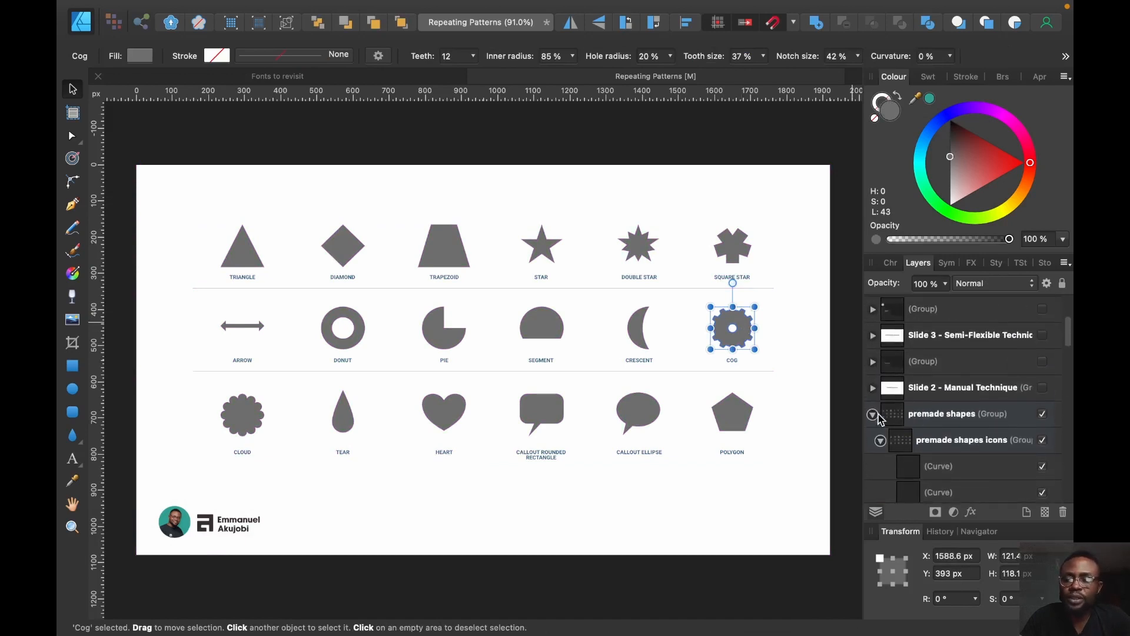
left_click(873, 410)
left_click(1042, 414)
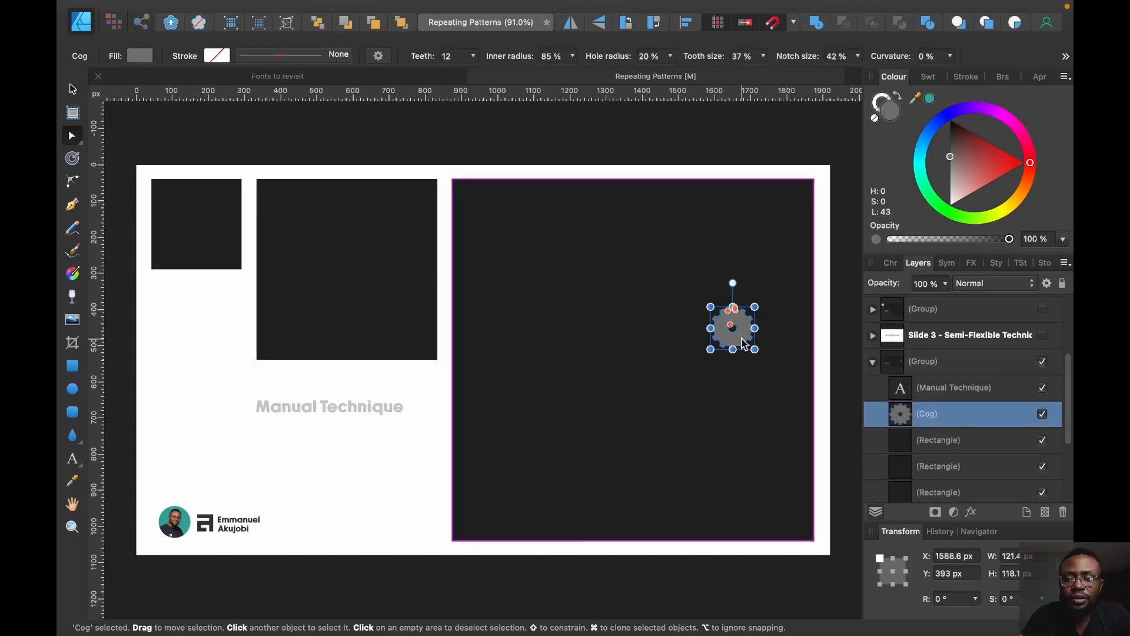
left_click_drag(727, 342, 235, 265)
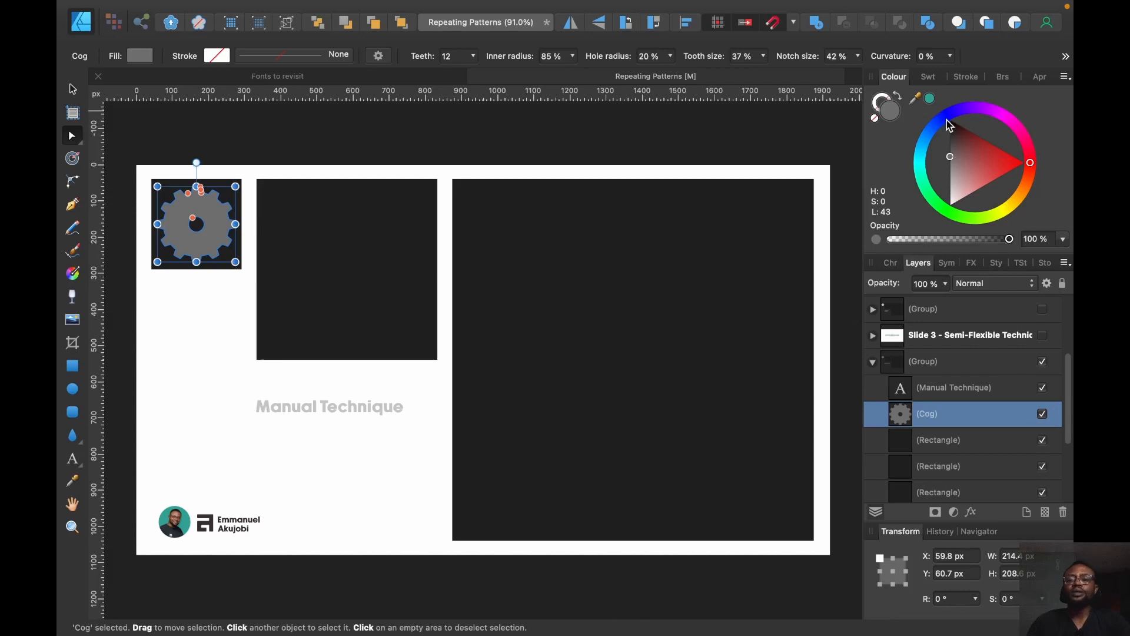
- Lighten the cog's fill to a light grey with a lightness of 74
left_click_drag(952, 160, 949, 184)
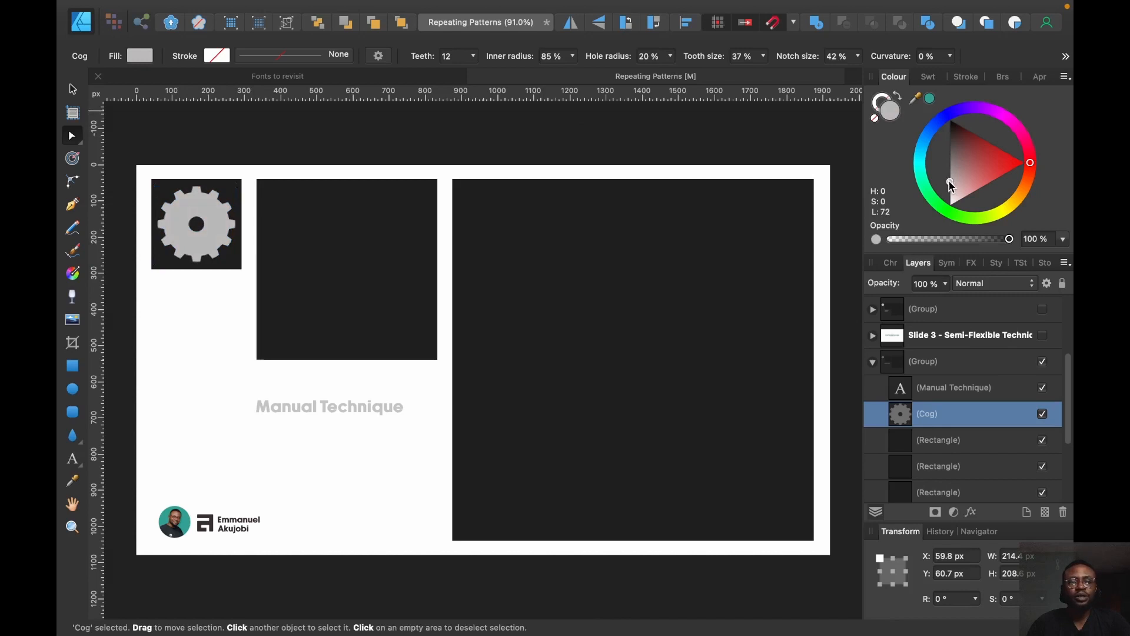
left_click(671, 129)
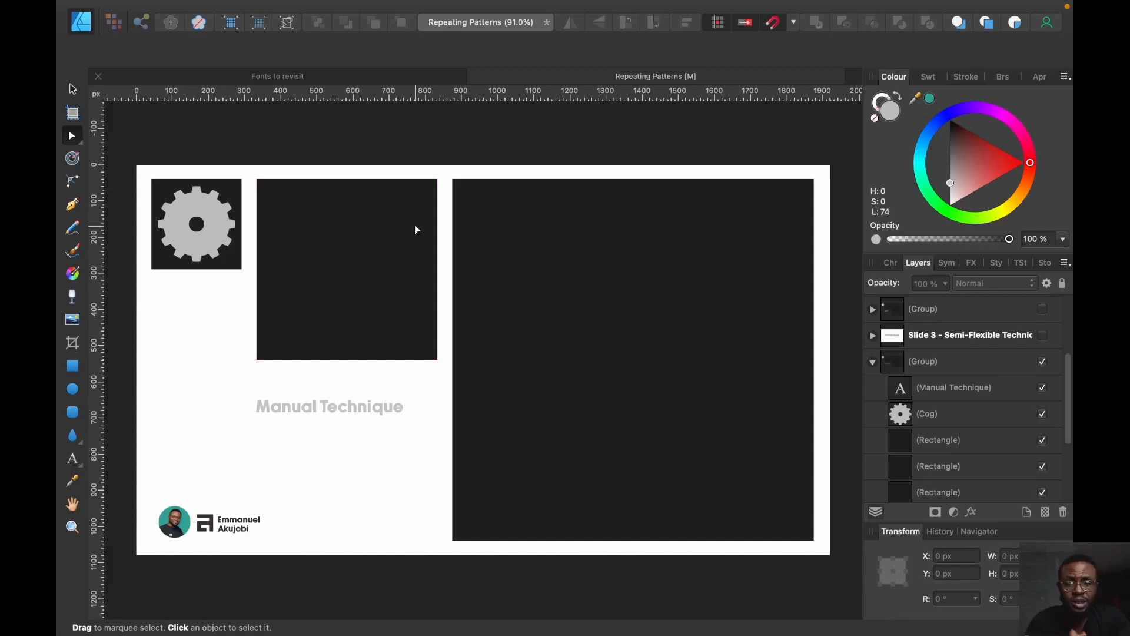
- Paste a copy of the cog into the medium dark square and duplicate it sideways to make a row of two
left_click(220, 207)
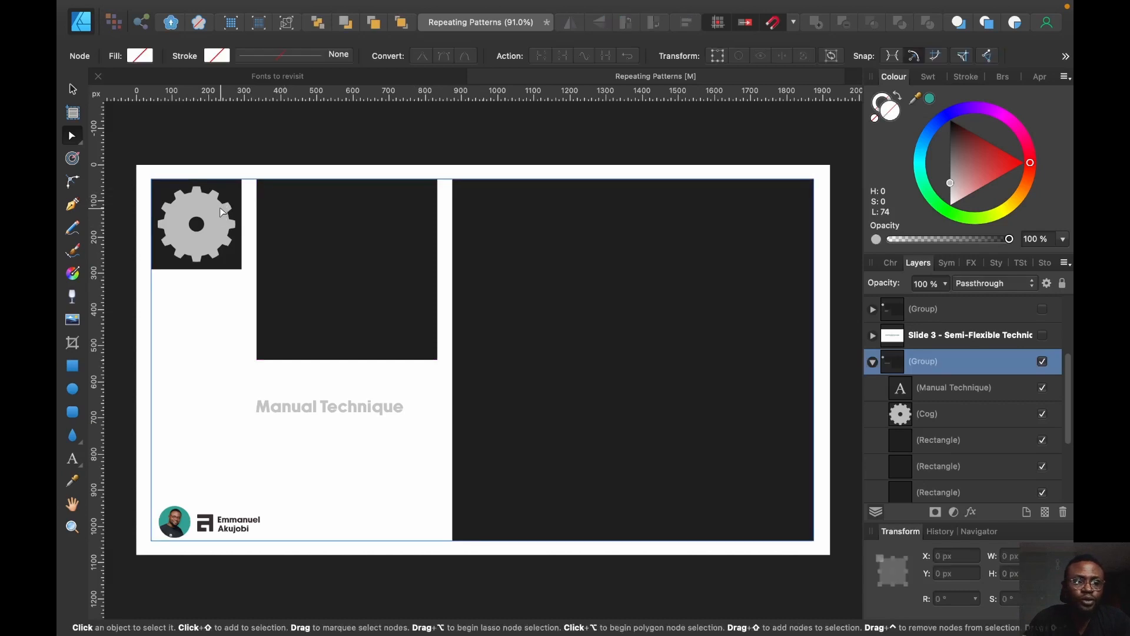
left_click(213, 214)
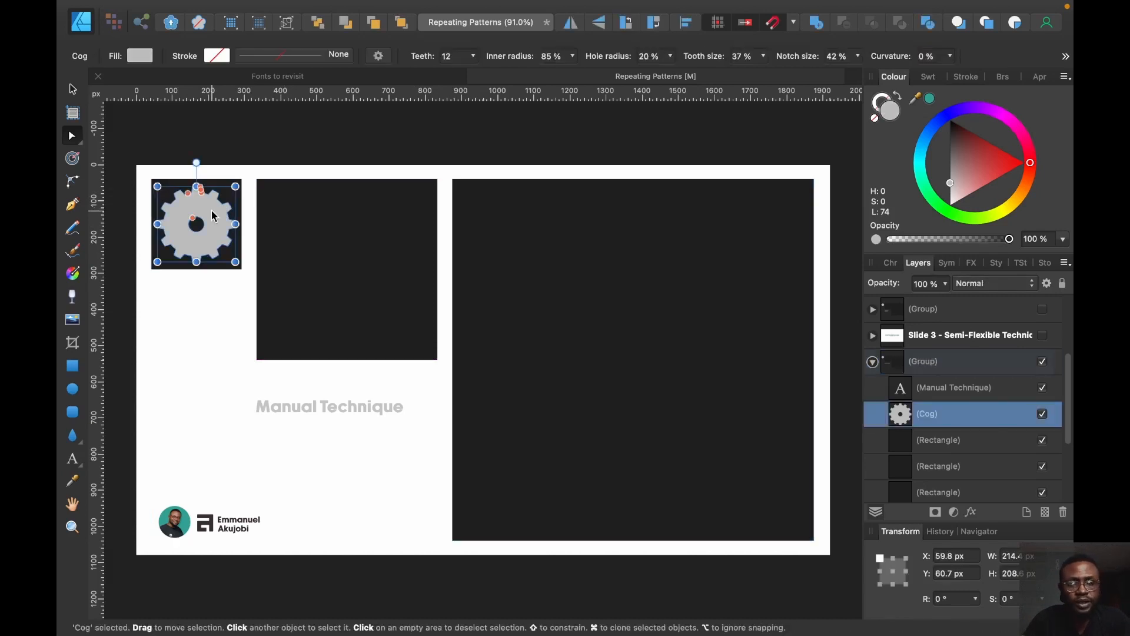
left_click(296, 205)
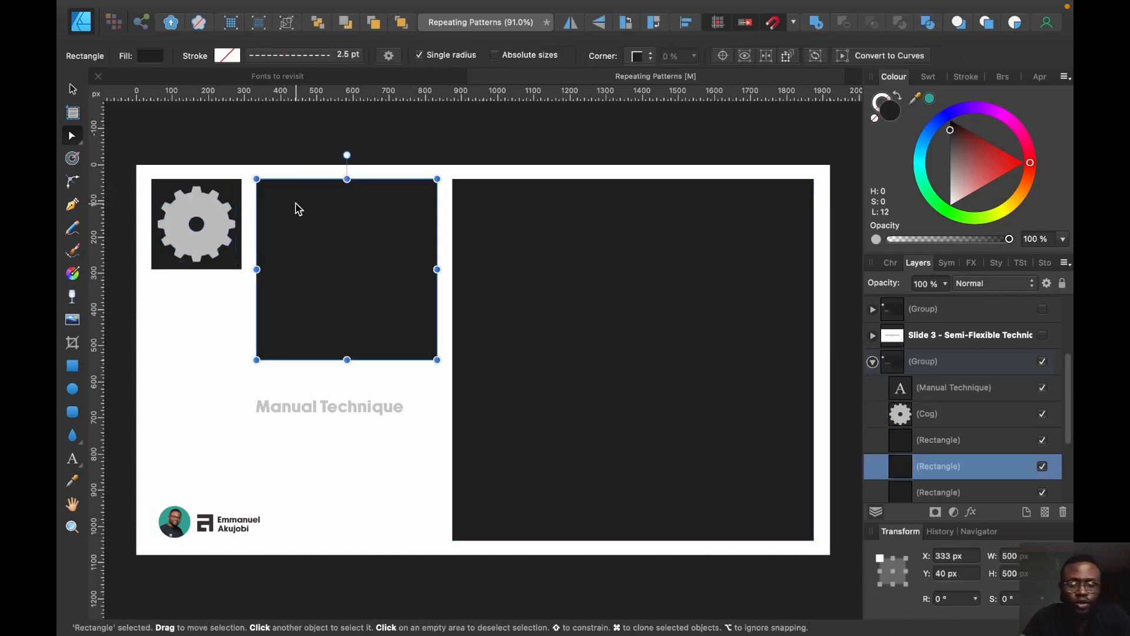
key("super+z")
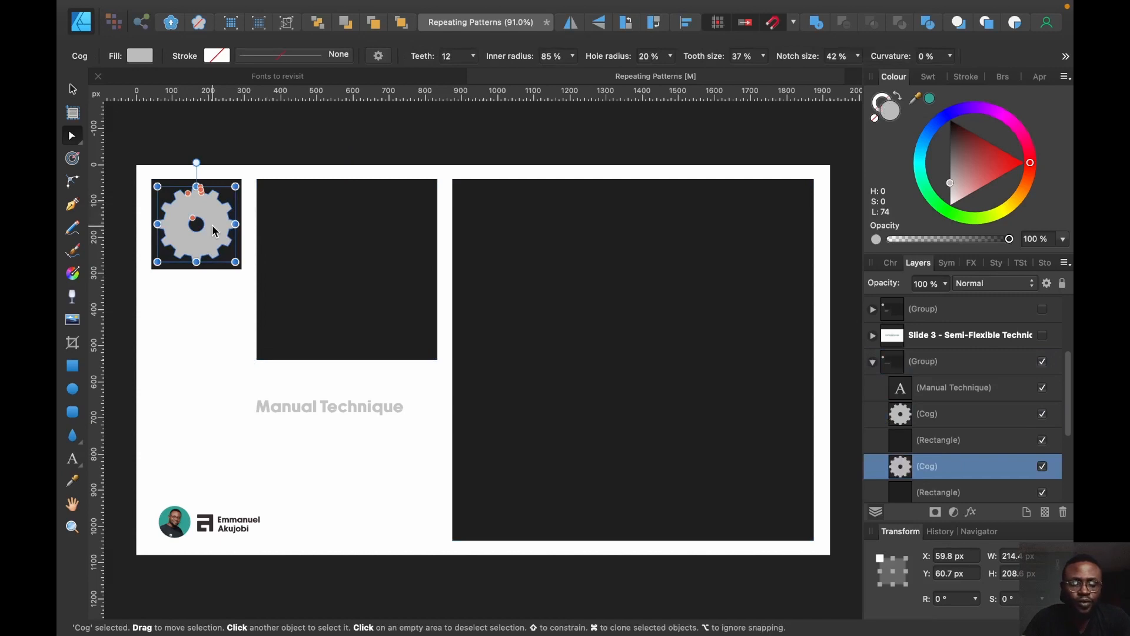
left_click_drag(213, 230, 322, 238)
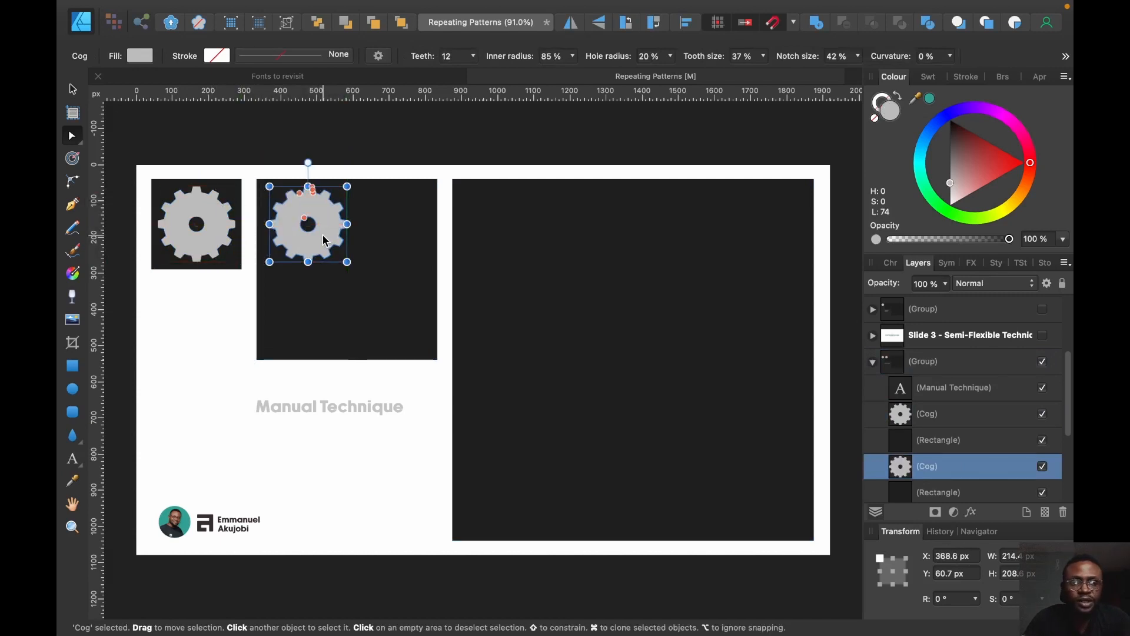
left_click_drag(322, 238, 410, 231)
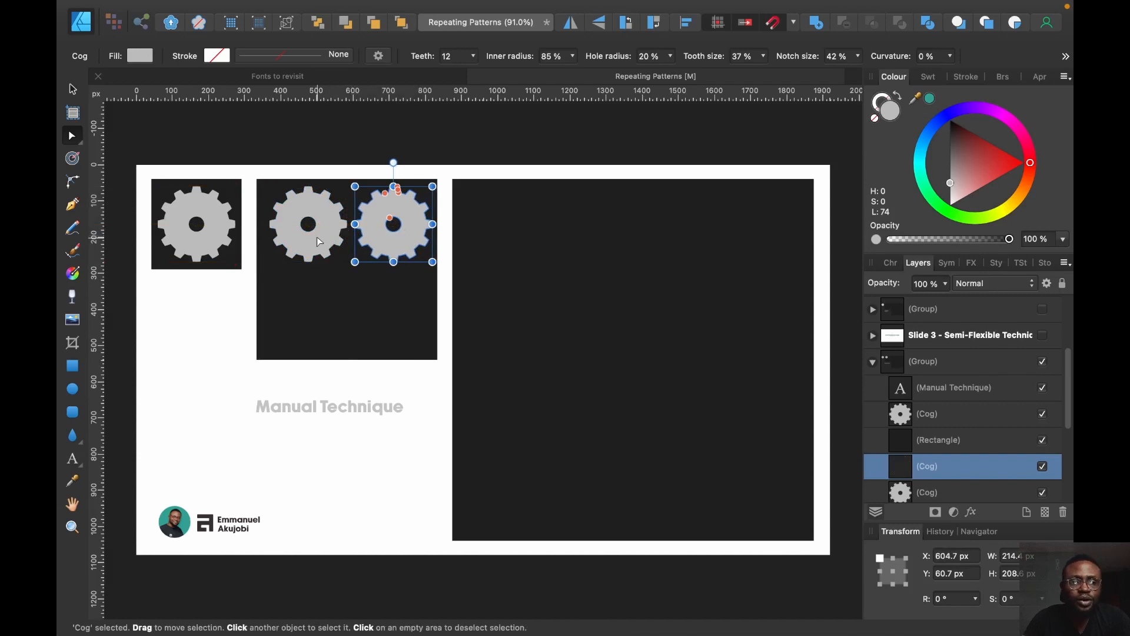
- Duplicate the row of two cogs below itself and centre the four cogs in the medium dark square
left_click(319, 241, "shift")
left_click_drag(319, 241, 307, 321)
left_click(320, 250, "shift")
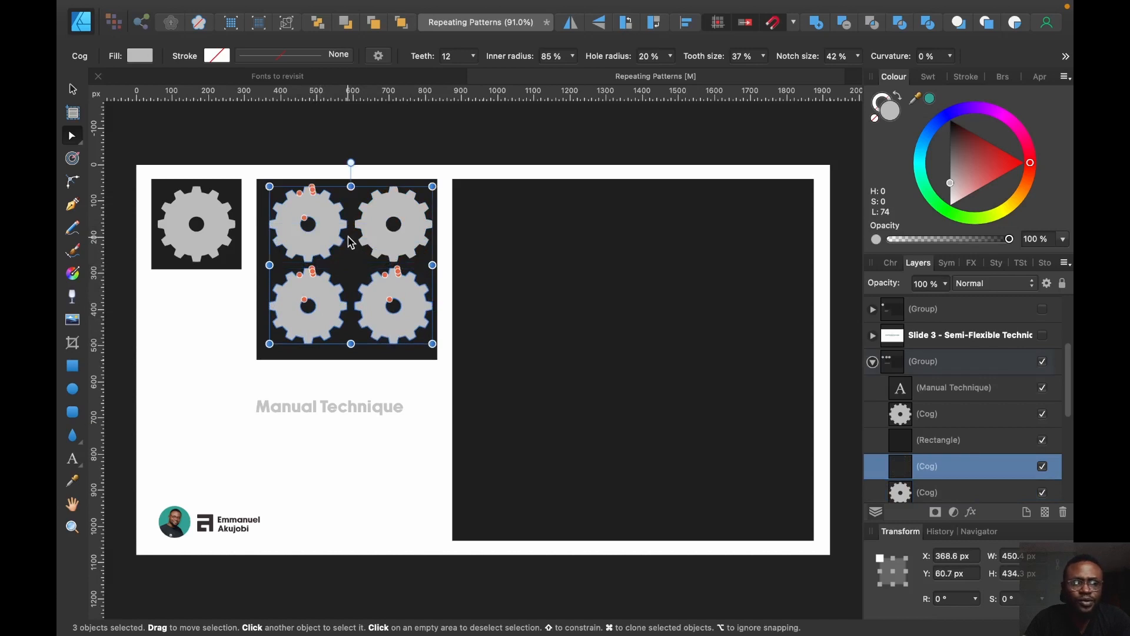
left_click(386, 243, "shift")
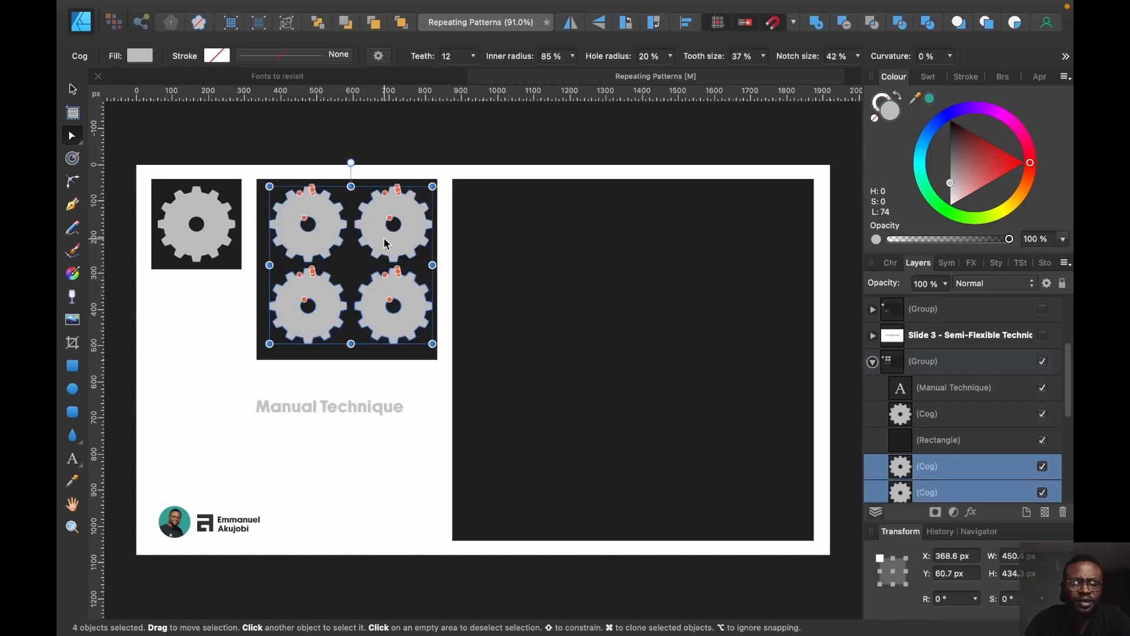
left_click_drag(383, 238, 377, 242)
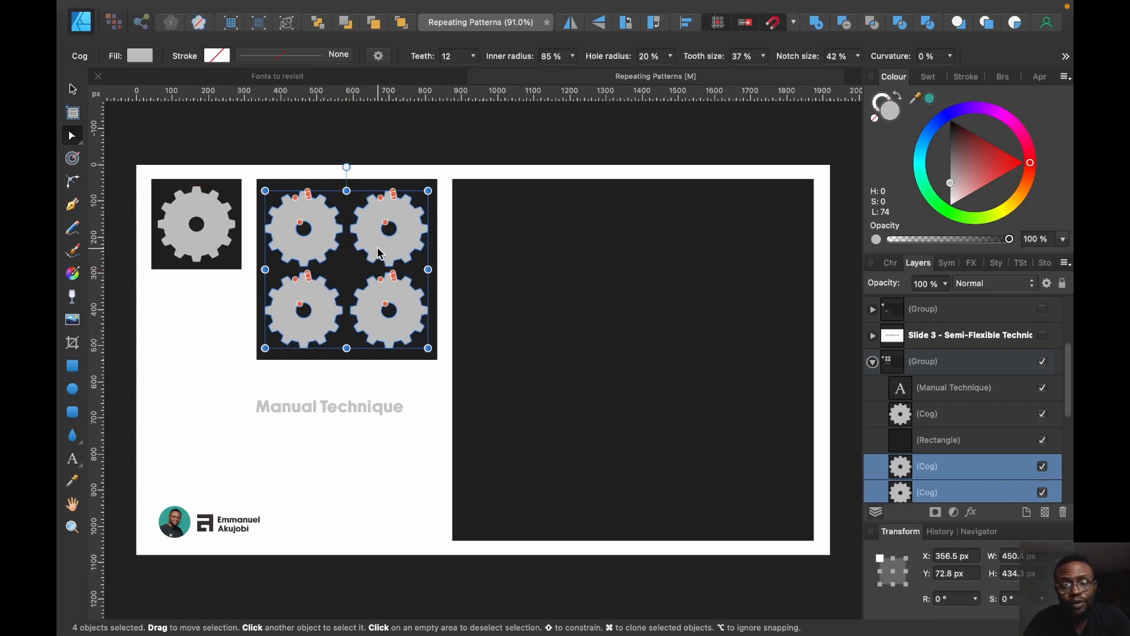
- Paste a copy of the four cogs into the large dark square and scale it down to about 257 × 248 px
left_click(521, 213)
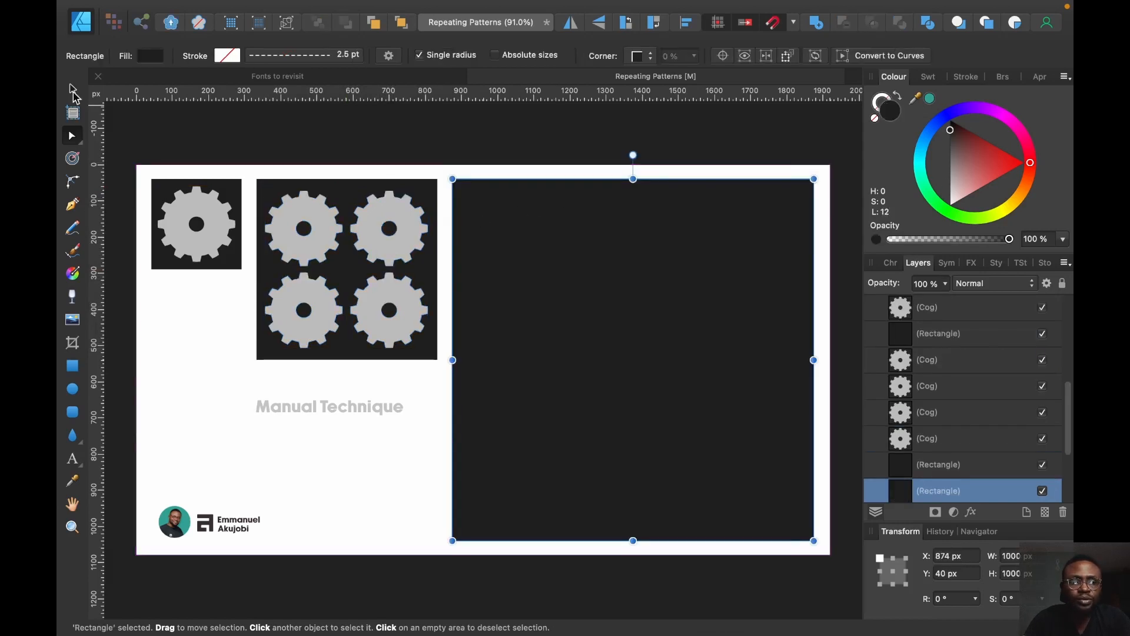
key("super+v")
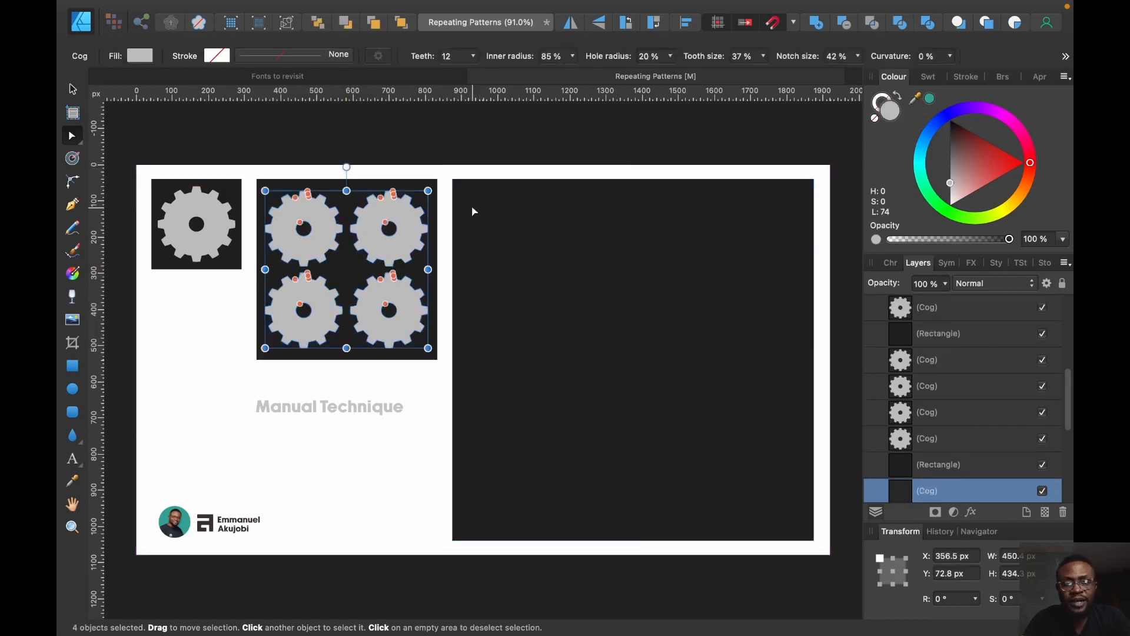
left_click_drag(402, 219, 601, 227)
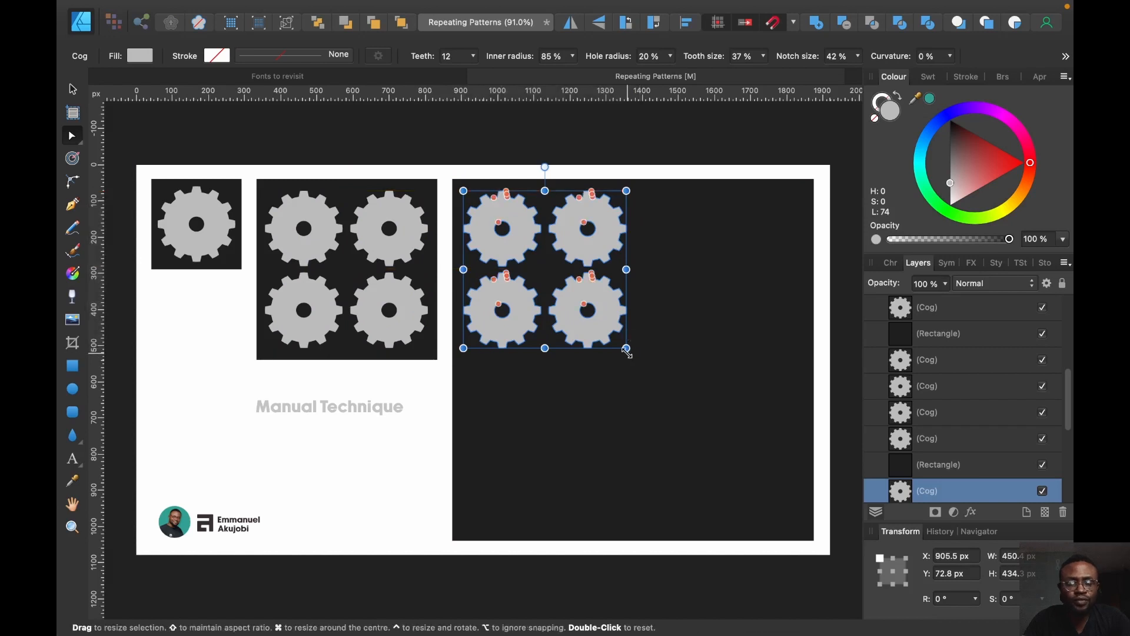
left_click_drag(627, 352, 594, 316)
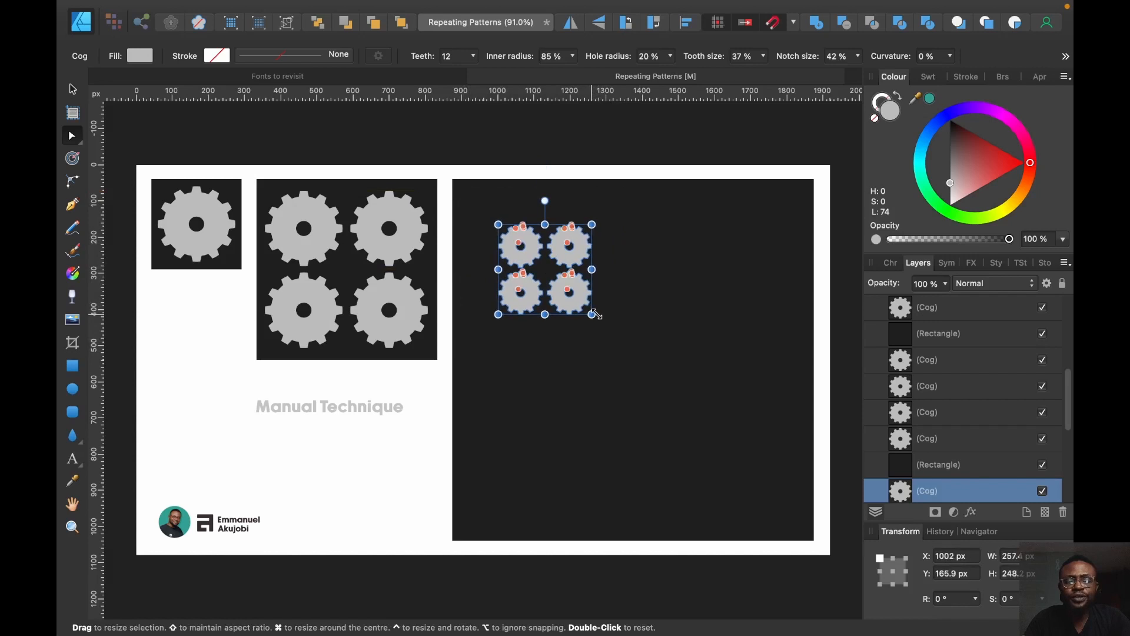
- Move the small four-cog set to the large square's upper-left corner and duplicate it sideways twice, forming two rows of six cogs
mouse_move(573, 249)
left_mouse_down()
mouse_move(546, 227)
mouse_move(643, 222)
left_mouse_up()
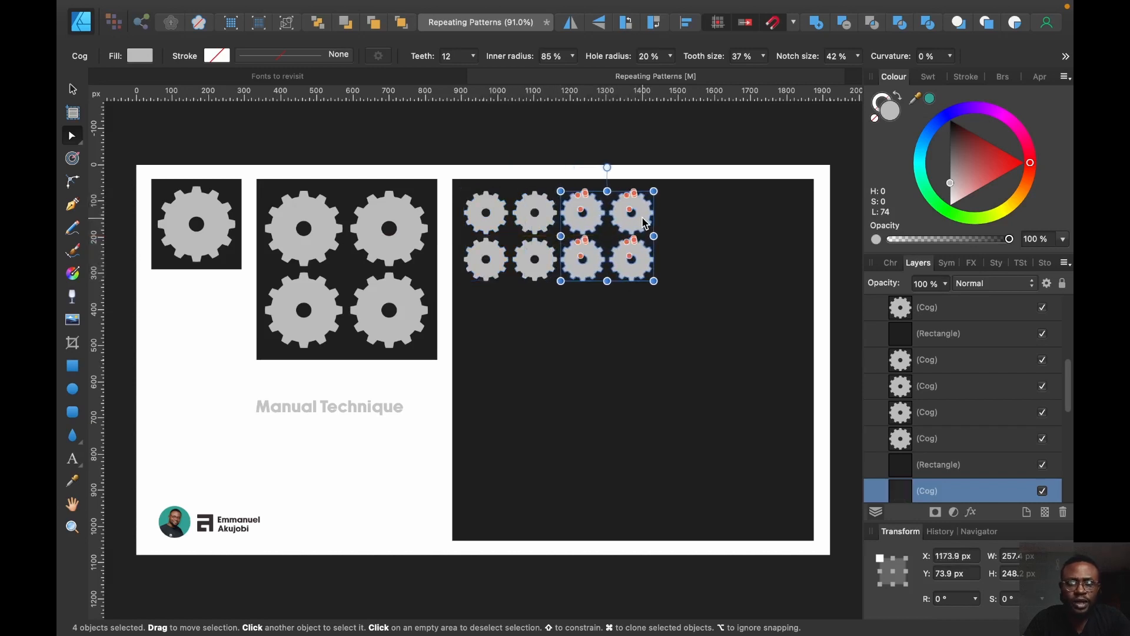
key("super+j")
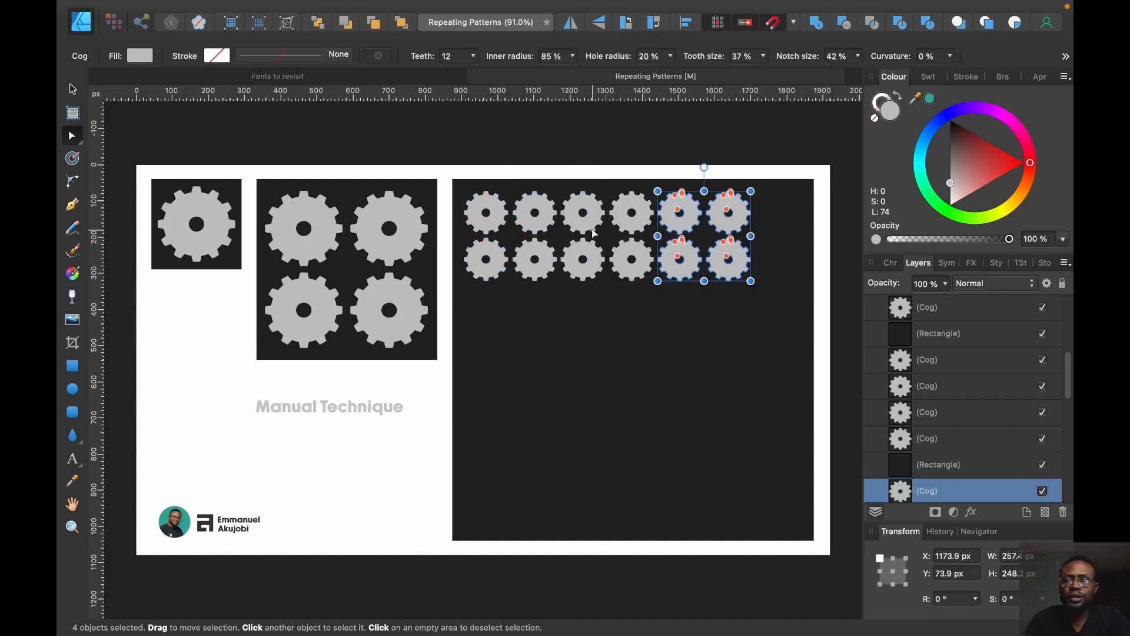
left_click(777, 139)
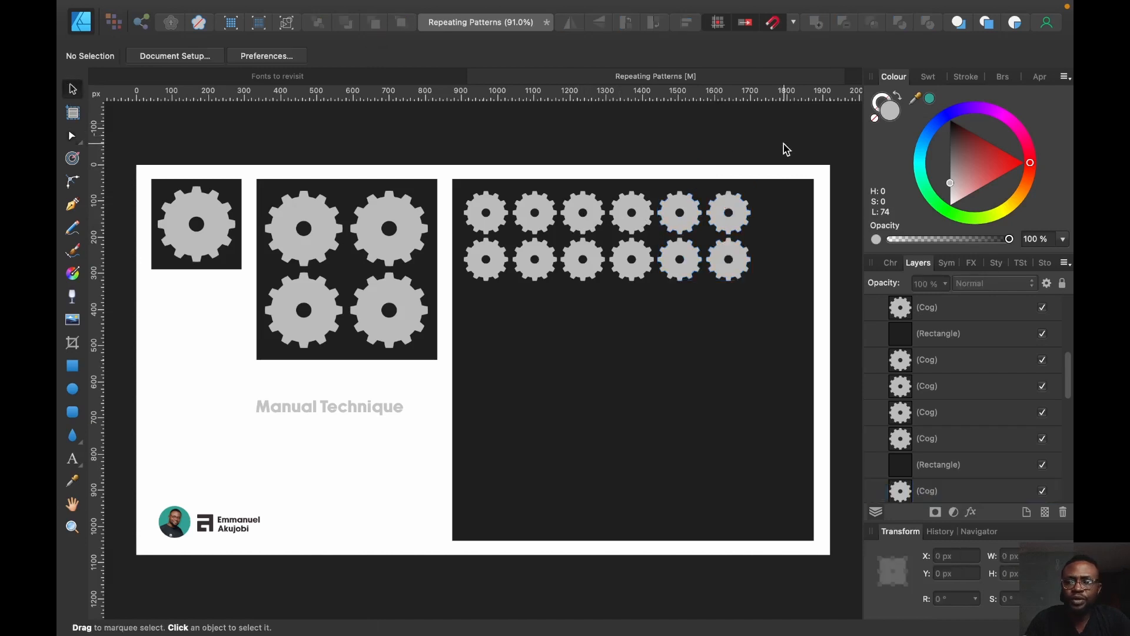
- Duplicate the two rows of six cogs downward three times at even spacing to make eight rows in the large square
mouse_move(784, 144)
left_mouse_down()
mouse_move(501, 298)
mouse_move(445, 293)
left_mouse_up()
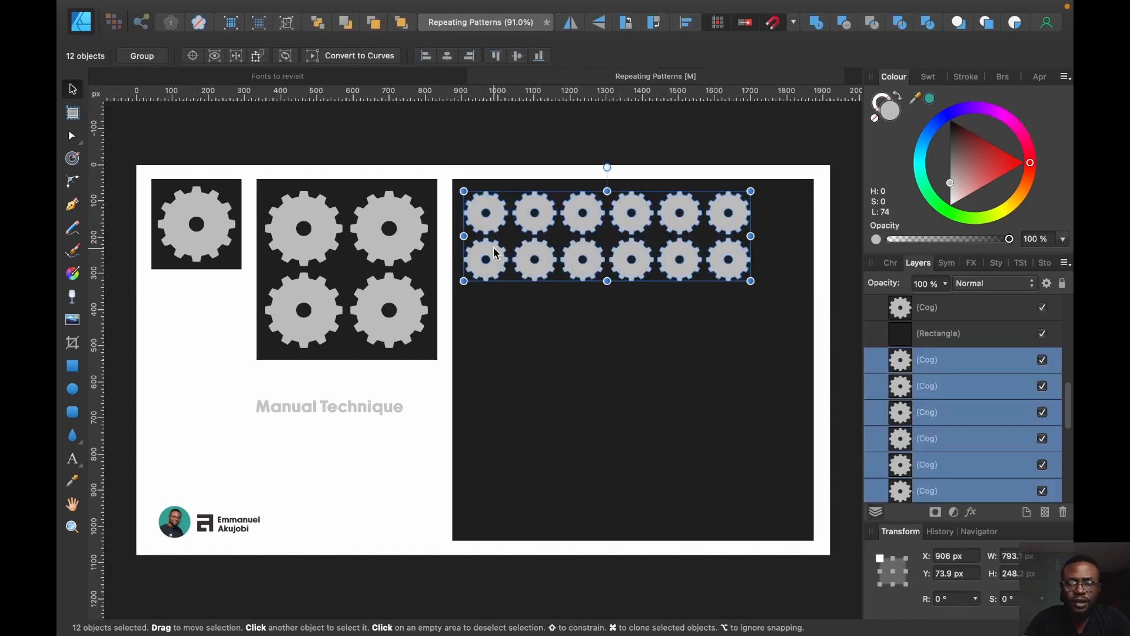
left_click_drag(503, 252, 504, 348)
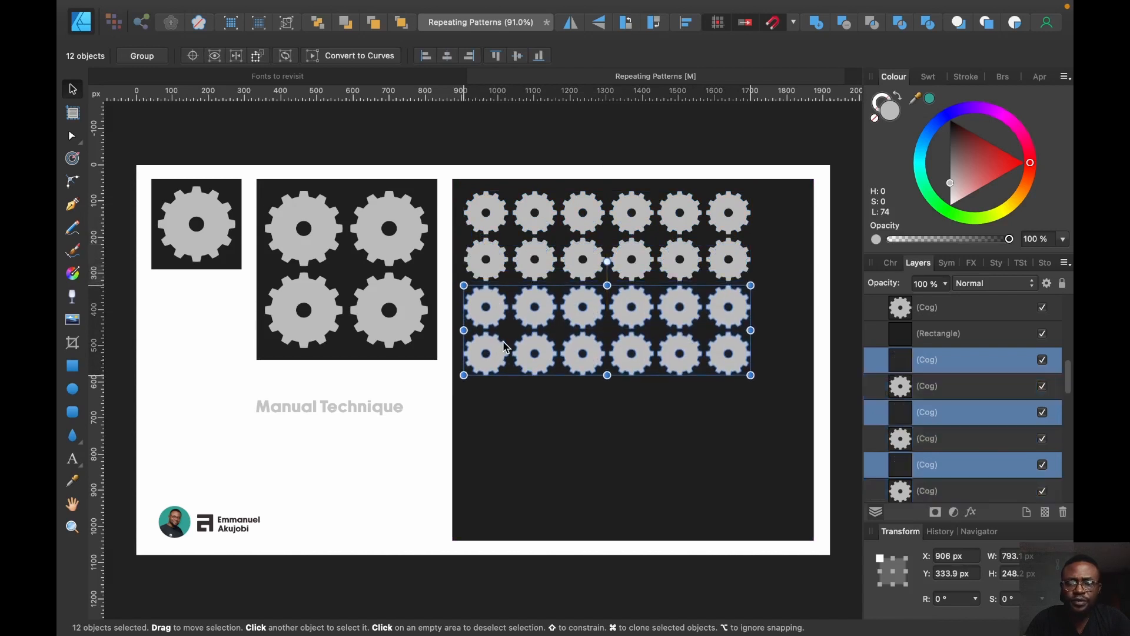
key("super+j")
key("super+j")
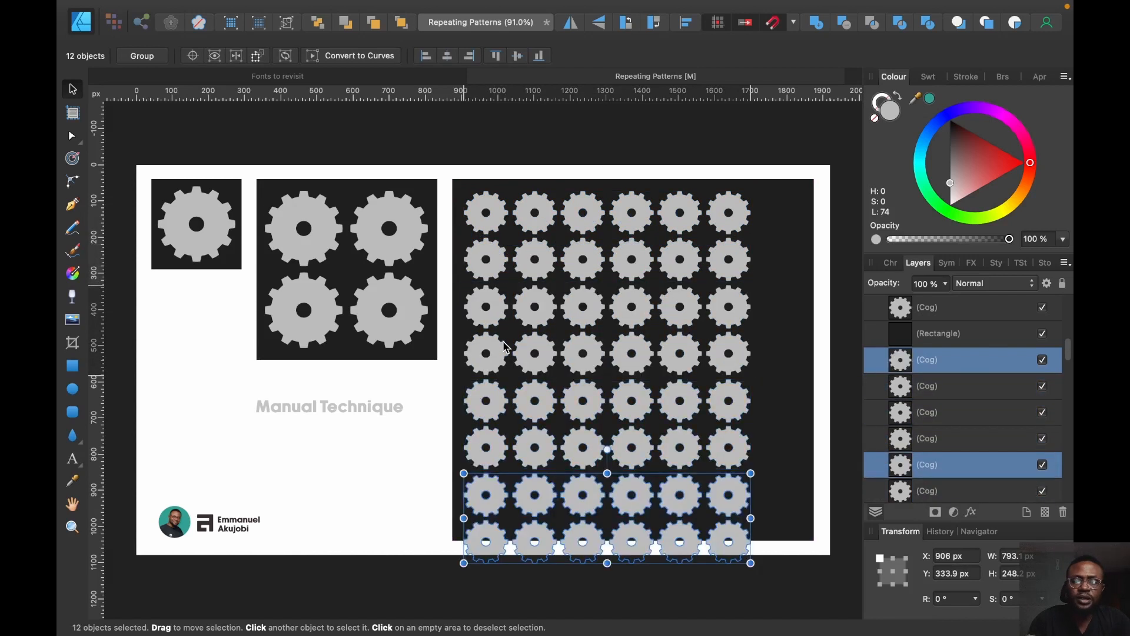
- Scale all 48 cogs in the large dark square down to about 723 × 938 px and centre them in it
key("super+a")
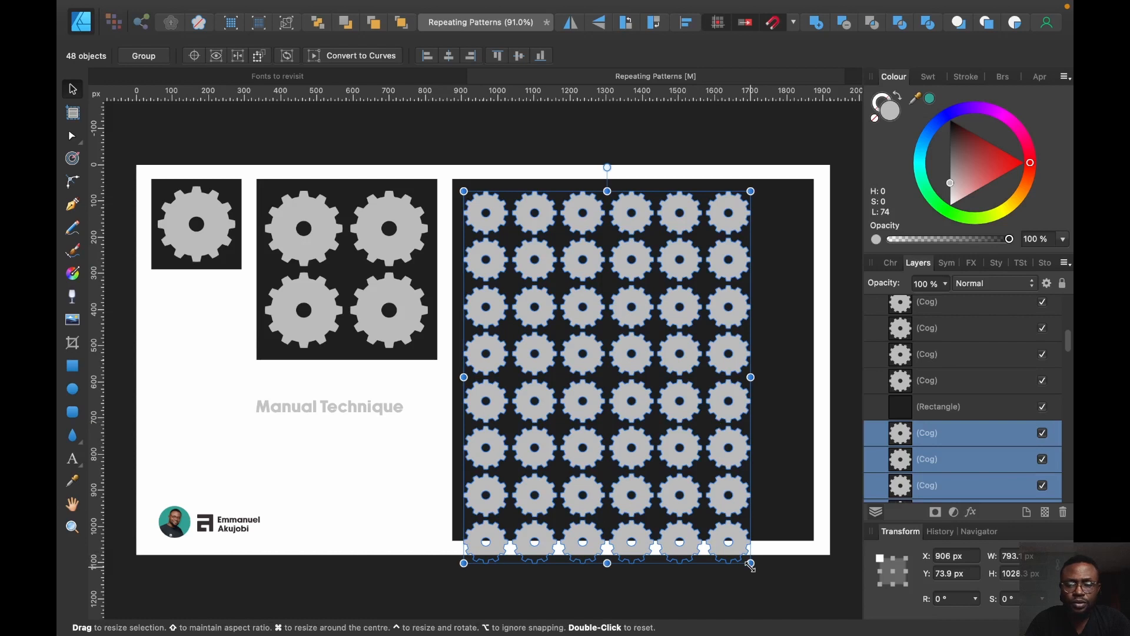
left_click_drag(751, 565, 728, 531)
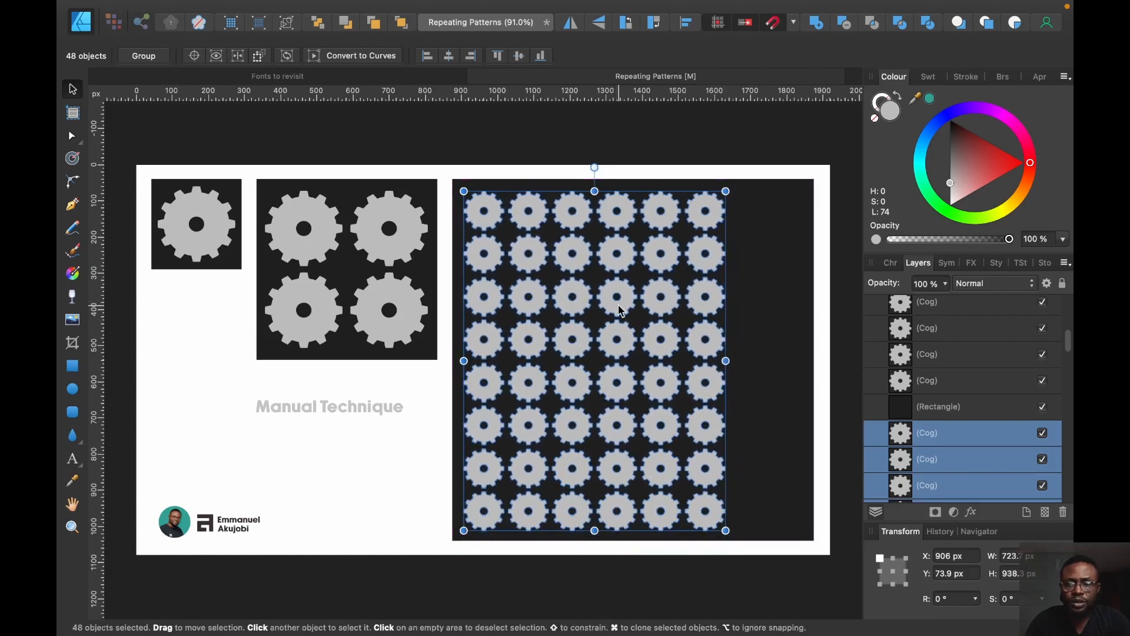
left_click_drag(619, 310, 656, 293)
left_click(715, 143)
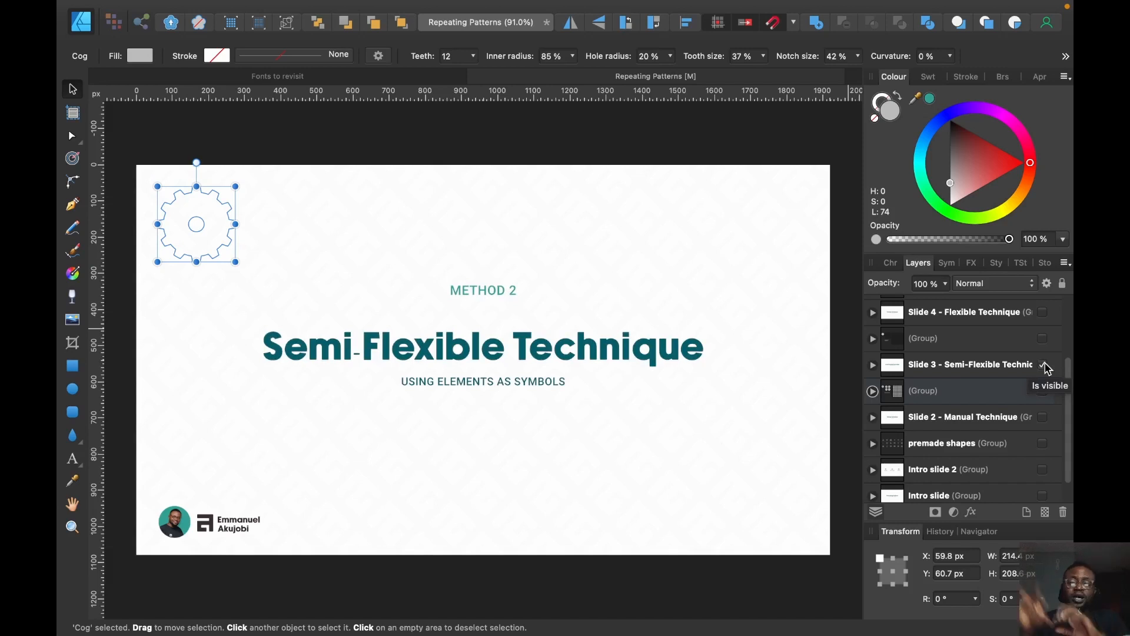
- Hide the Slide 3 semi-flexible technique title and show the group holding the semi-flexible technique artwork
left_click(1043, 365)
left_click(1043, 340)
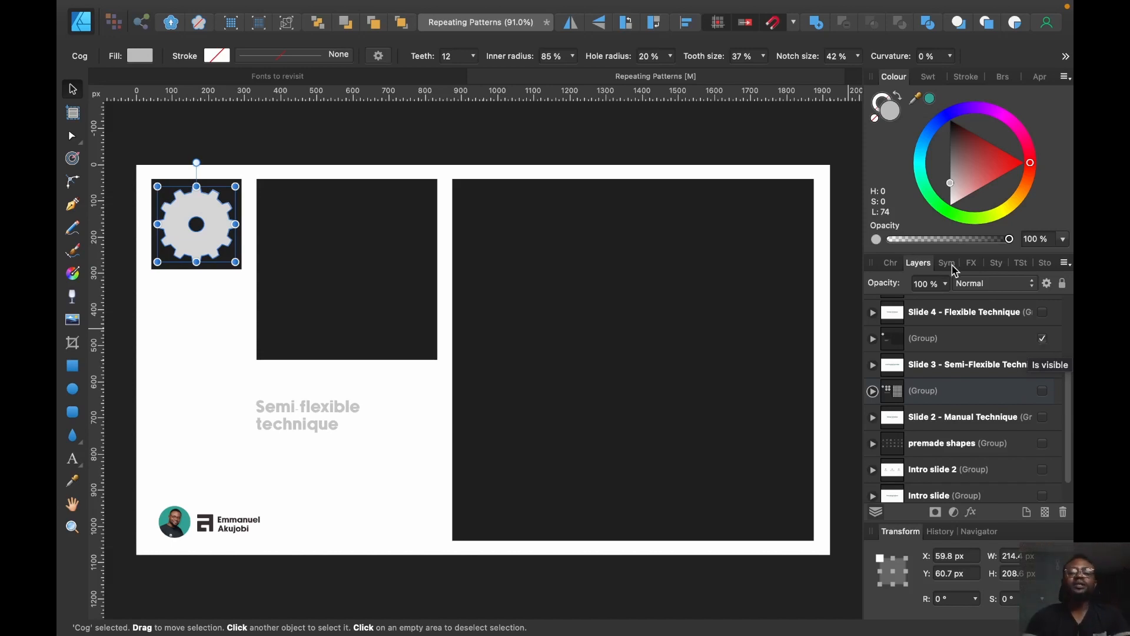
left_click(439, 126)
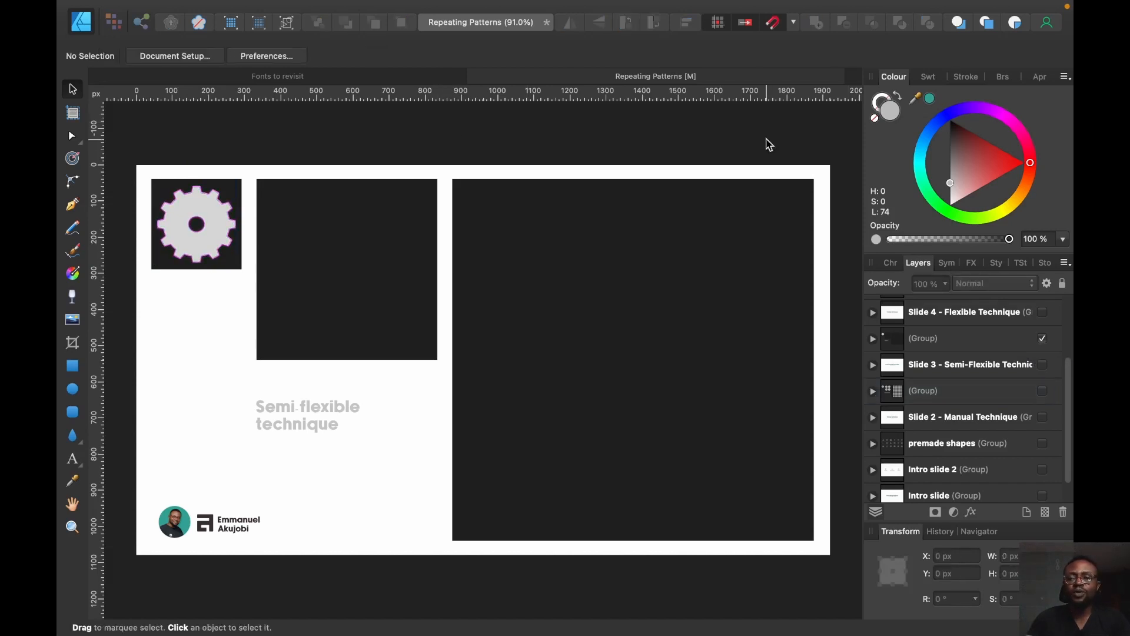
- Create a symbol from the cog inside the small dark square
left_click(233, 236)
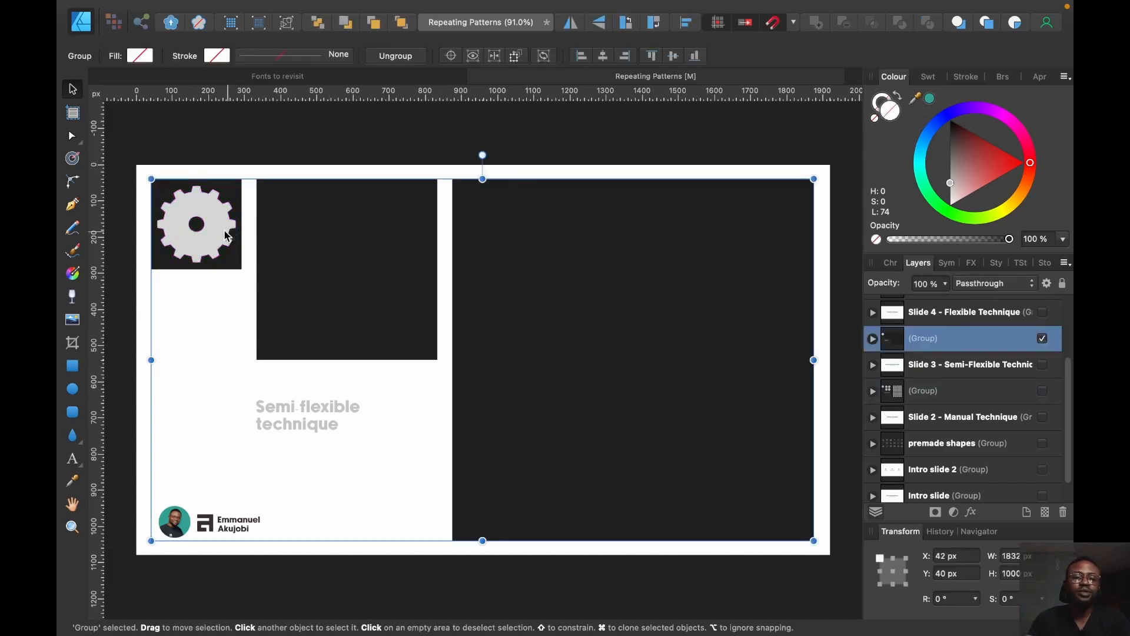
double_click(215, 231)
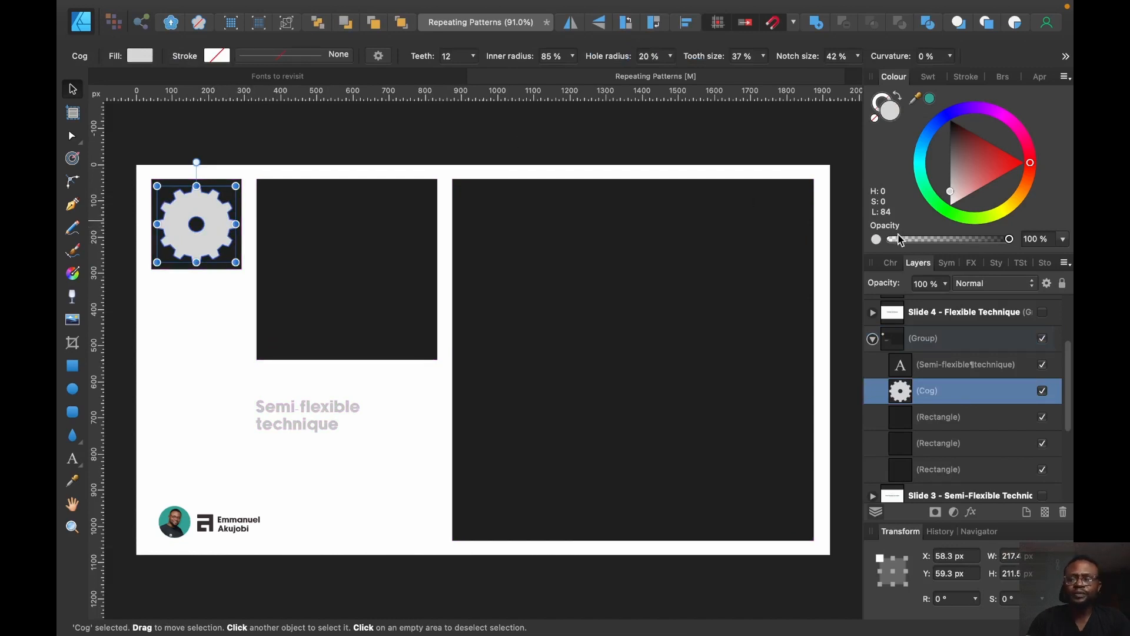
left_click(951, 263)
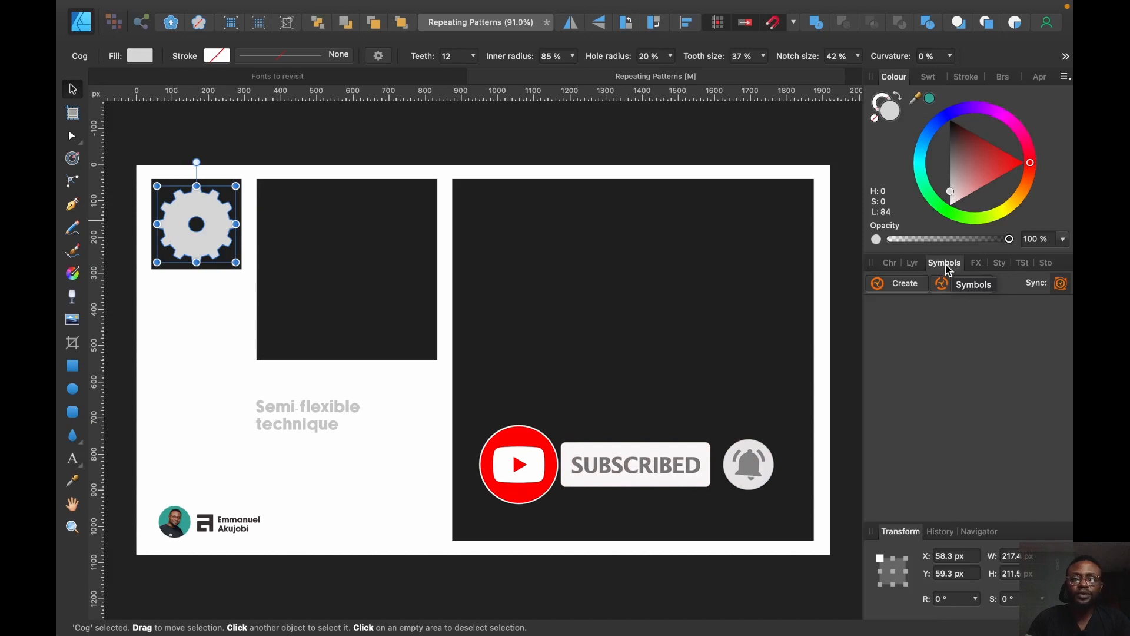
left_click(896, 285)
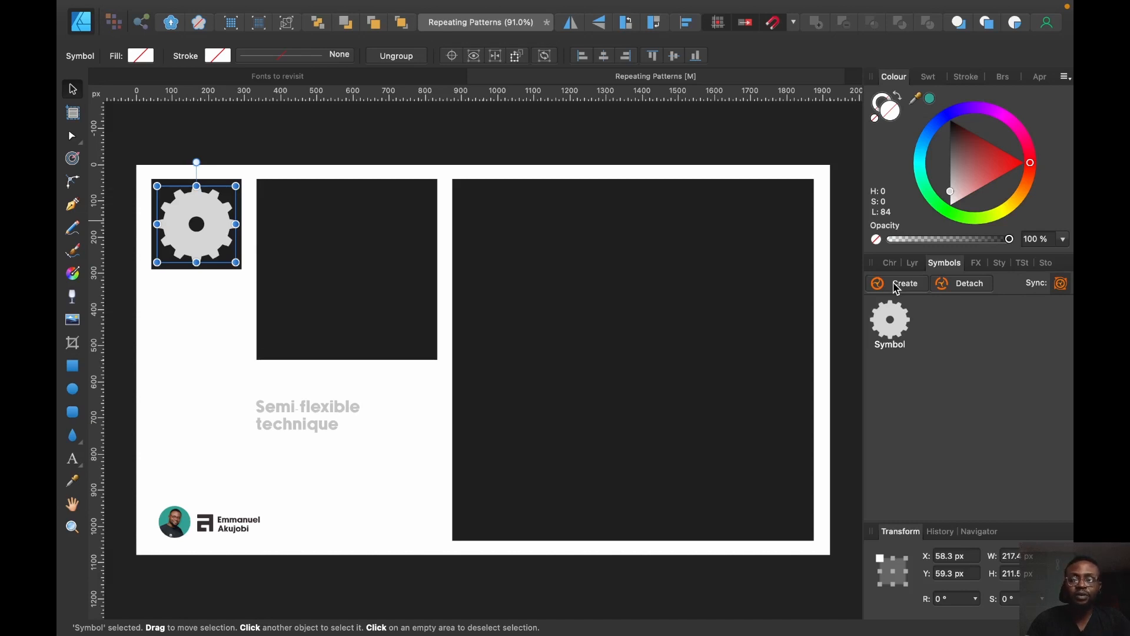
- Rename the new symbol as Cog
right_click(893, 349)
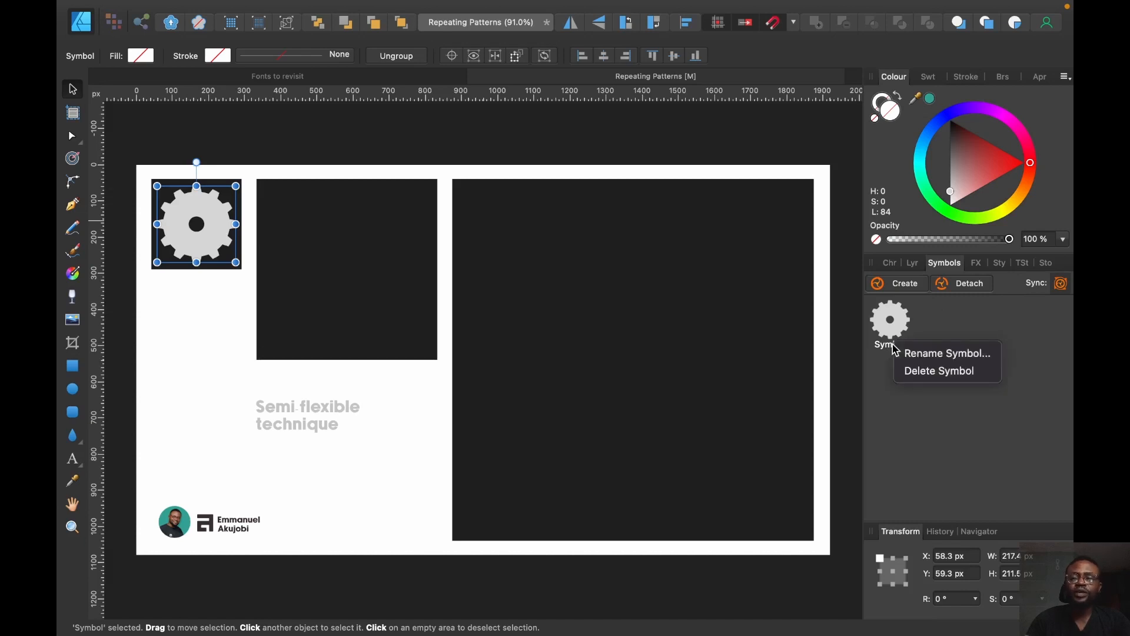
left_click(944, 356)
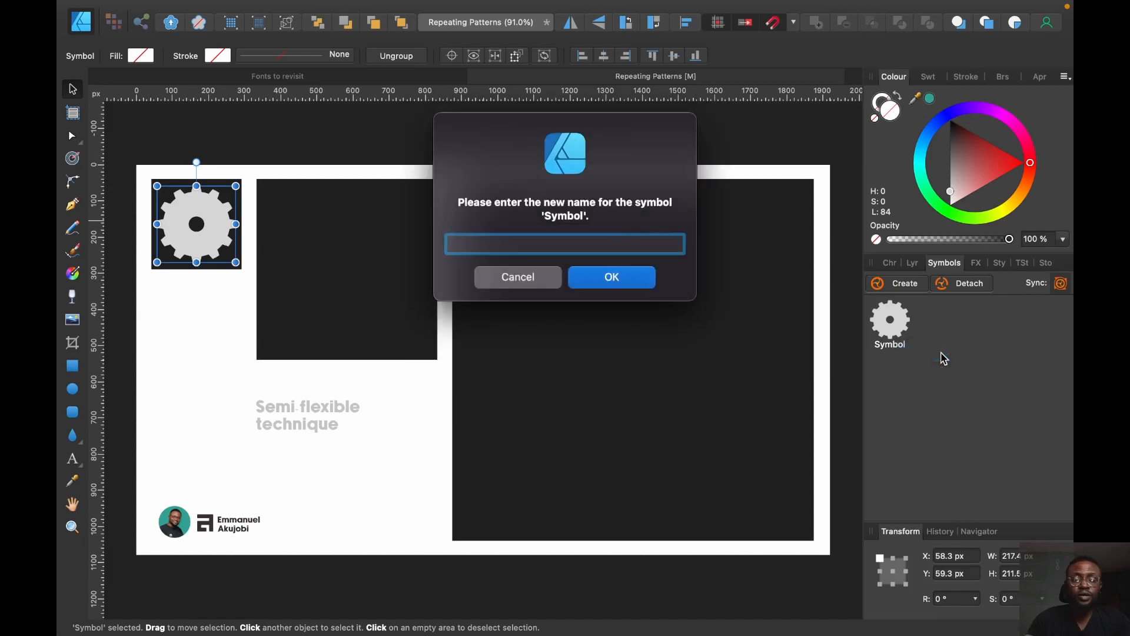
type("Cog")
key("Return")
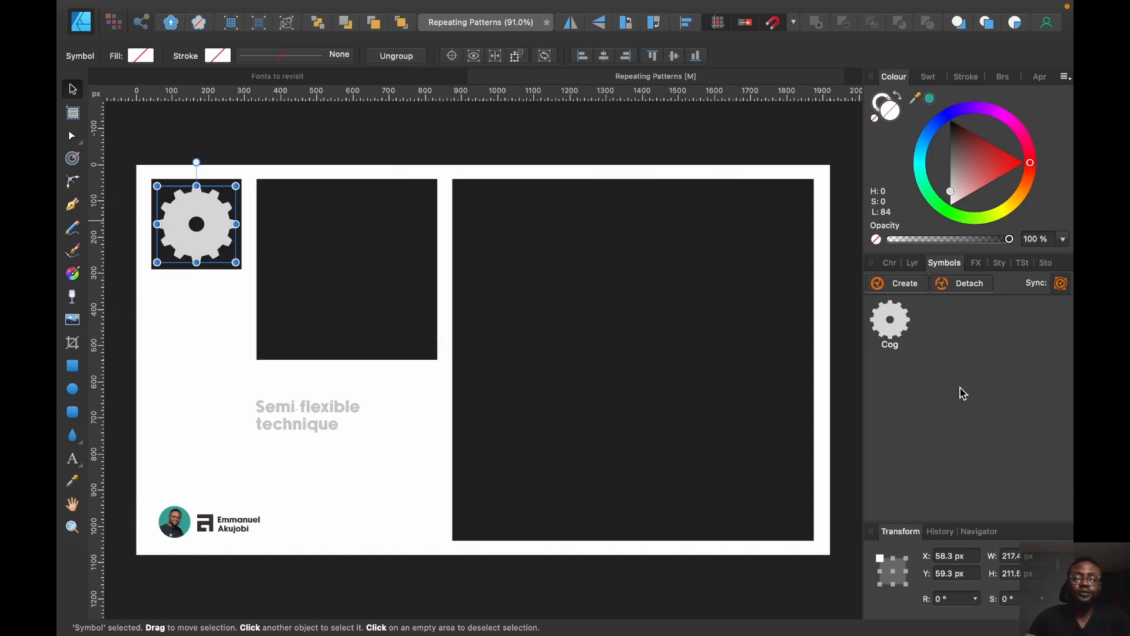
left_click(790, 146)
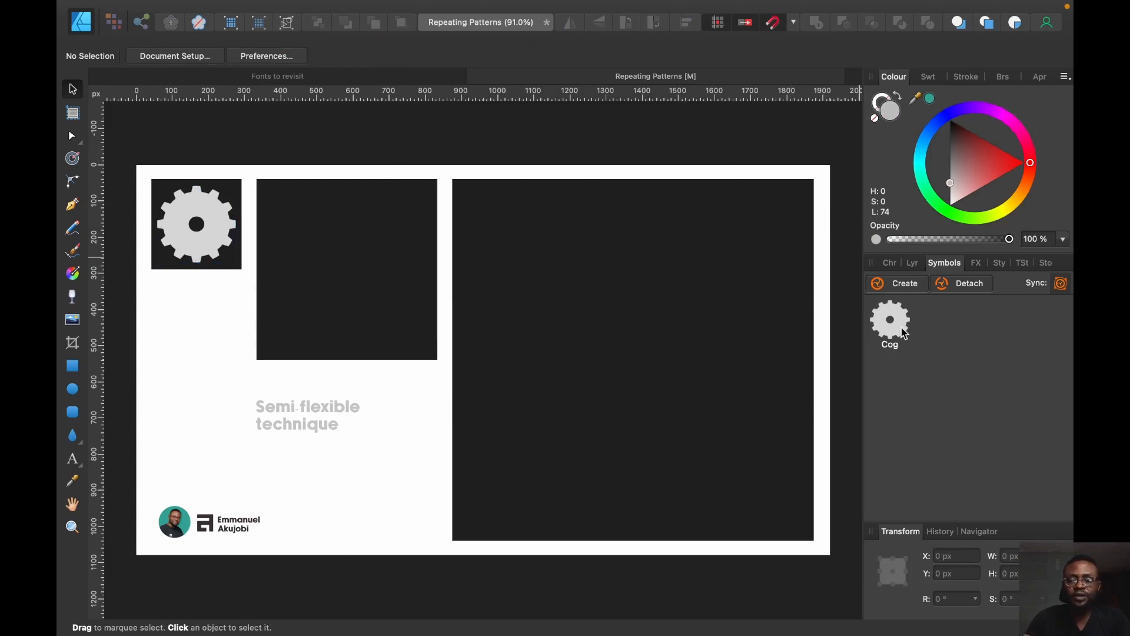
- Place two instances of the Cog symbol side by side in the upper half of the medium dark square
mouse_move(901, 331)
left_mouse_down()
mouse_move(823, 297)
mouse_move(906, 333)
left_mouse_up()
left_click(387, 217)
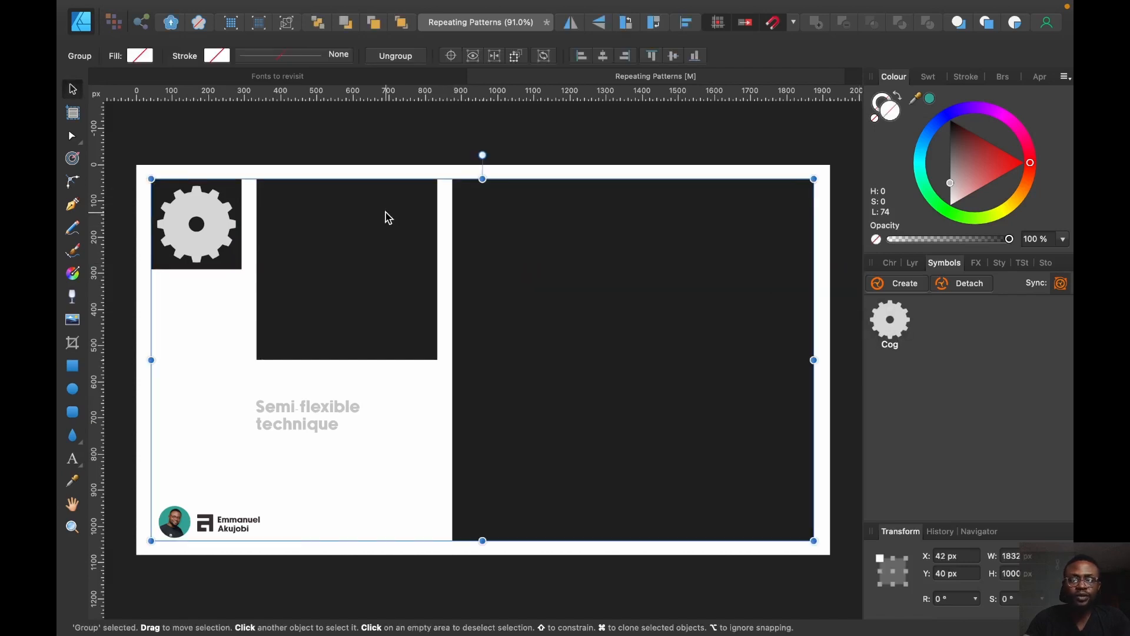
double_click(377, 225)
mouse_move(883, 321)
left_mouse_down()
mouse_move(679, 228)
mouse_move(388, 212)
mouse_move(280, 223)
mouse_move(414, 220)
left_mouse_up()
left_click(316, 218, "shift")
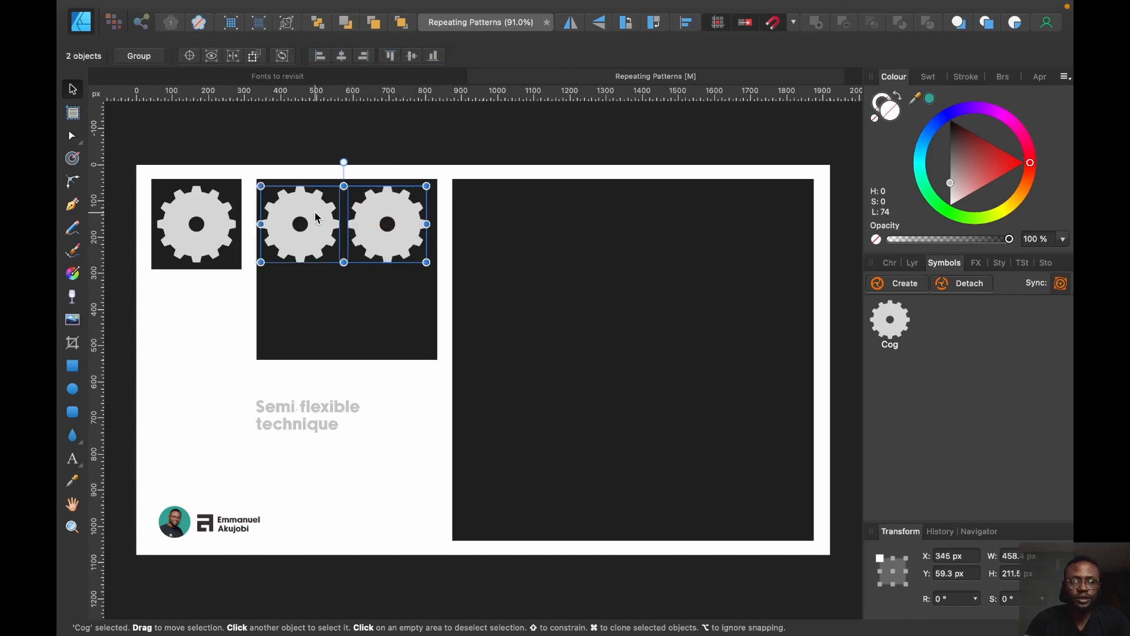
- Duplicate the row of two Cog symbols below itself and centre all four vertically in the medium dark square
left_click_drag(402, 212, 407, 289)
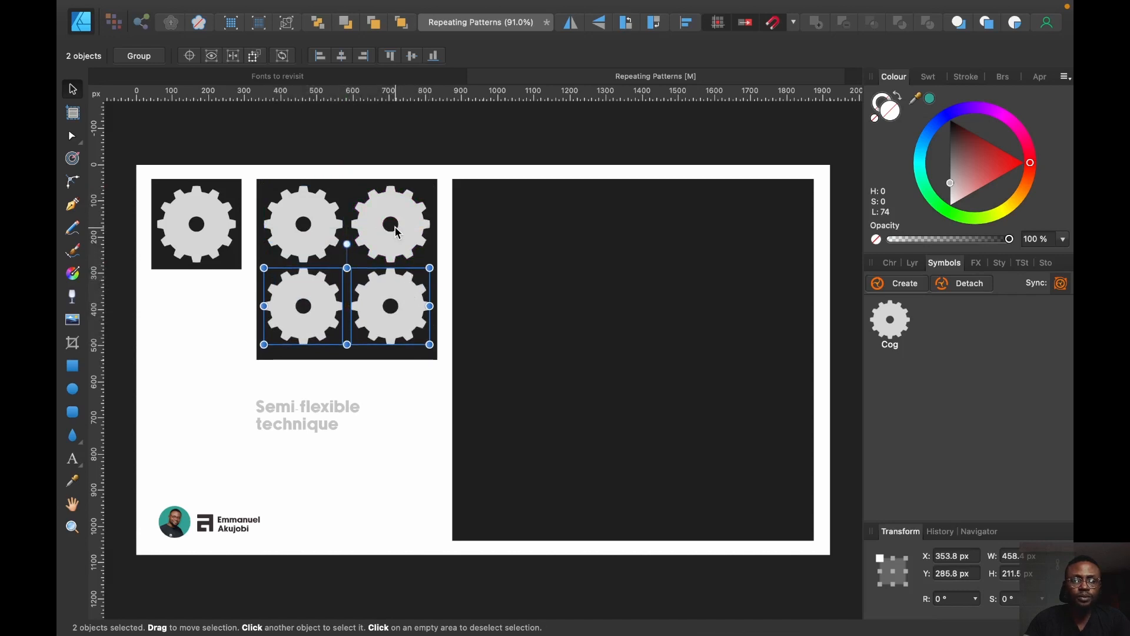
left_click(324, 221, "shift")
left_click(369, 207, "shift")
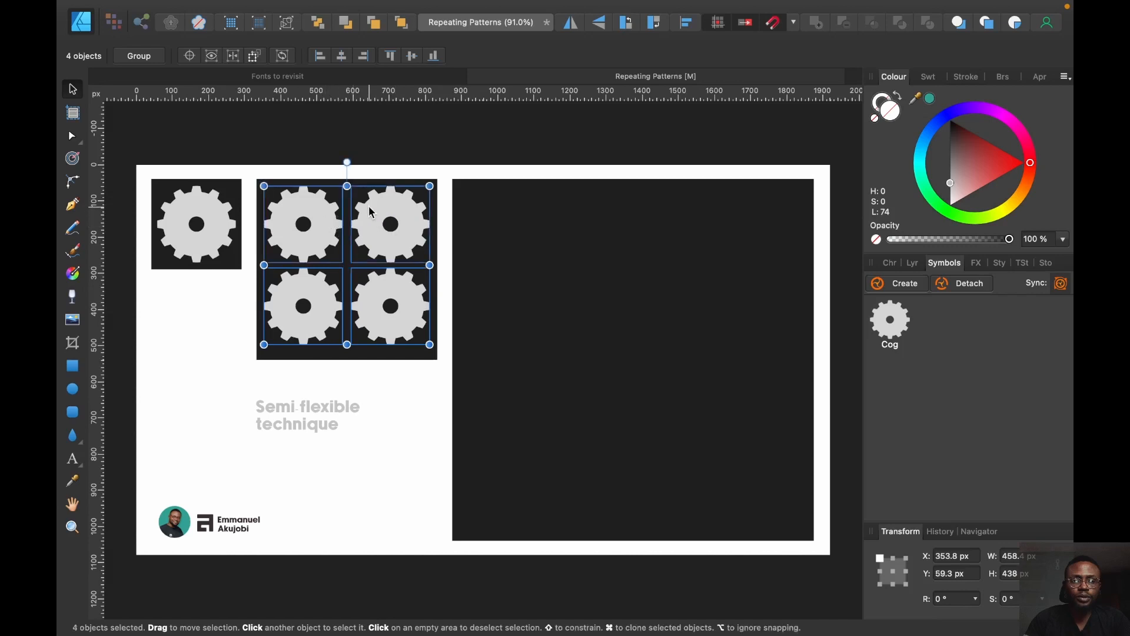
left_click_drag(370, 211, 373, 219)
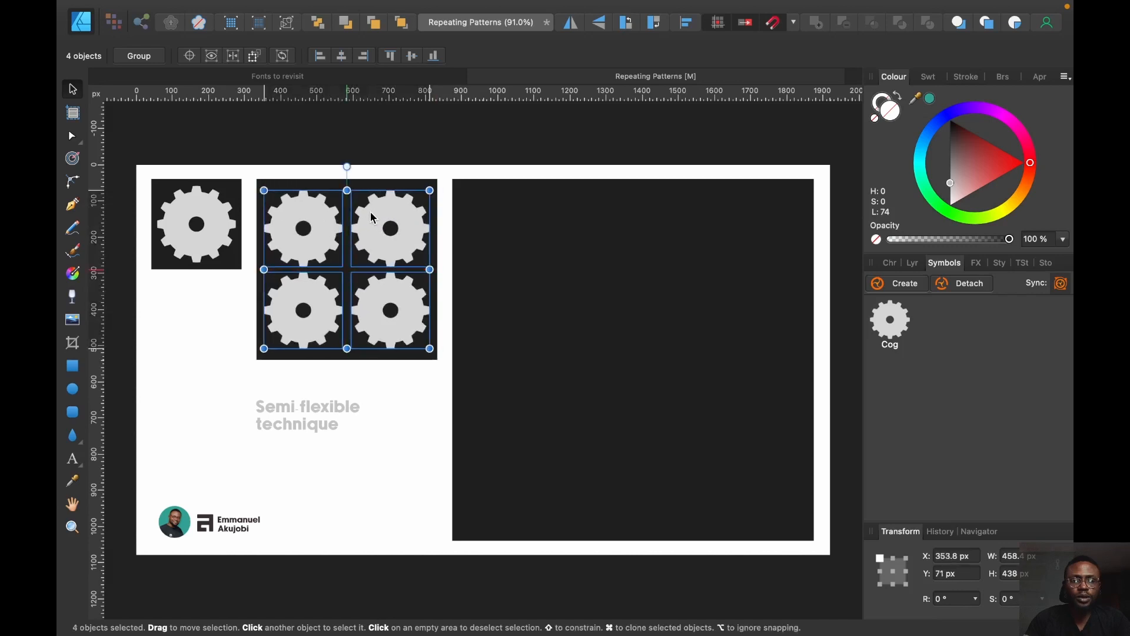
left_click(405, 139)
- Place a Cog symbol in the large dark square's upper-left corner and duplicate it sideways into an evenly spaced row of five
left_click(321, 232)
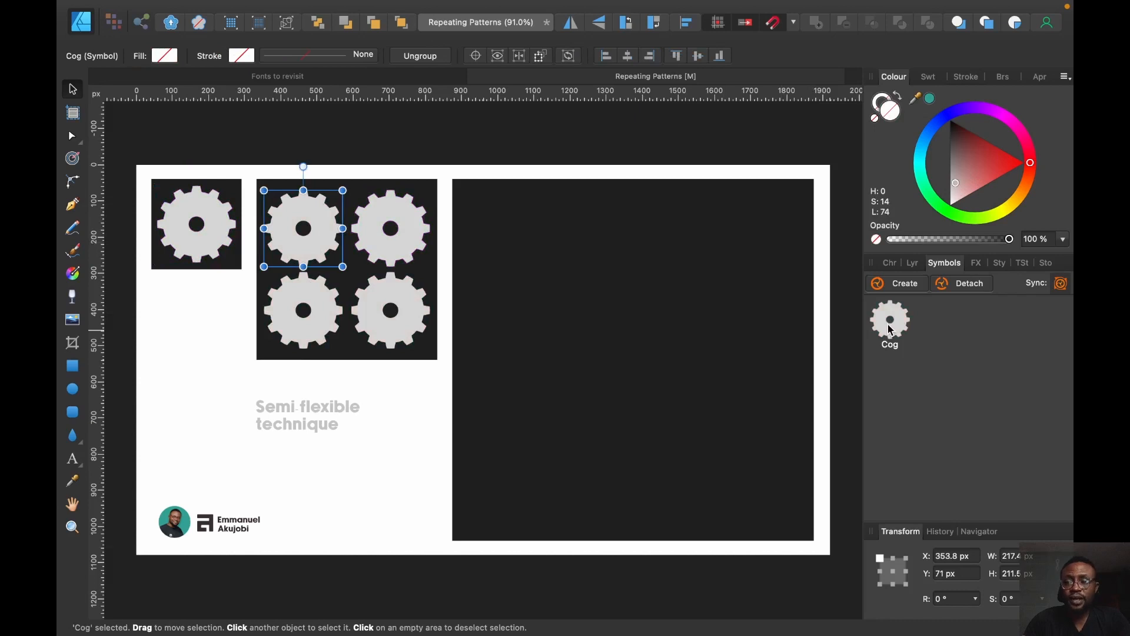
left_click_drag(889, 329, 497, 227)
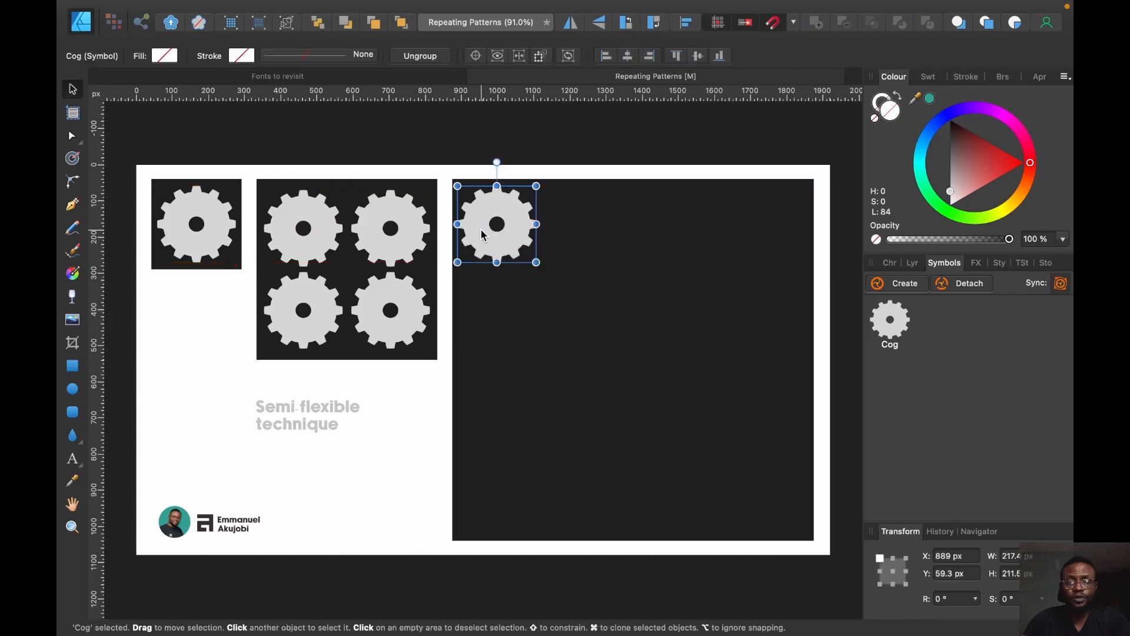
left_click_drag(481, 234, 565, 238)
key("super+j")
key("super+j")
key("super+j")
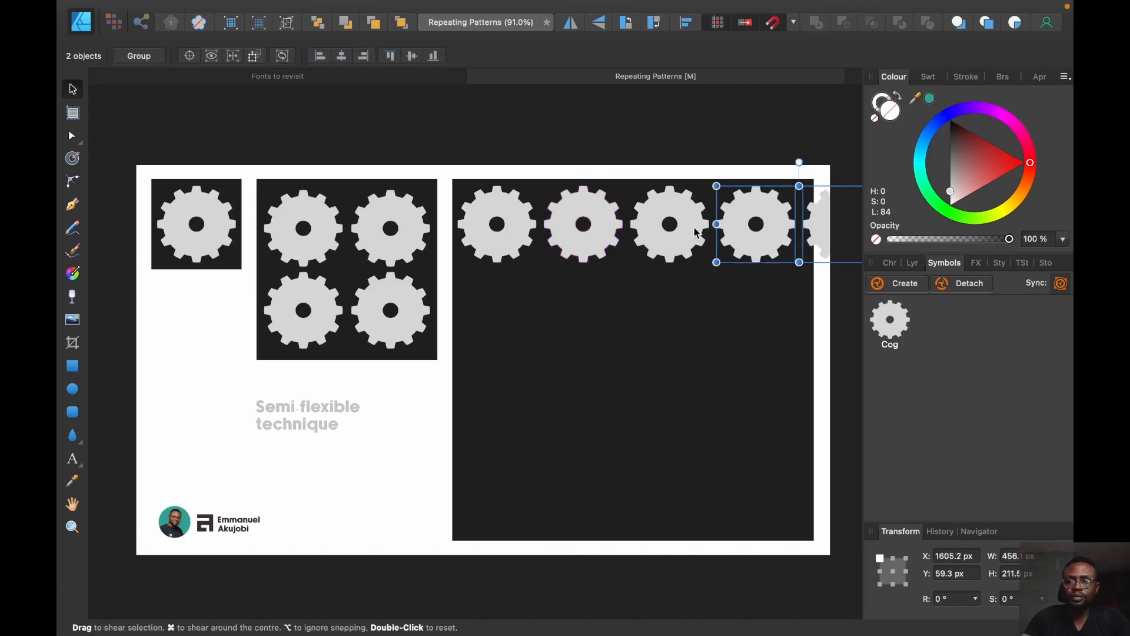
- Scale the row of five Cog symbols down to about 967 × 174 px so it fits the large square's width
left_click(689, 231, "shift")
left_click(595, 232, "shift")
left_click(509, 232, "shift")
scroll(844, 262, "right", 2)
left_click_drag(842, 258, 768, 247)
- Duplicate the row of five Cog symbols downward four times at even spacing to make five rows
left_click_drag(618, 229, 618, 298)
key("super+j")
key("super+j")
key("super+j")
- Select all 25 Cog symbols in the large dark square and centre the grid vertically in it
left_click(912, 263)
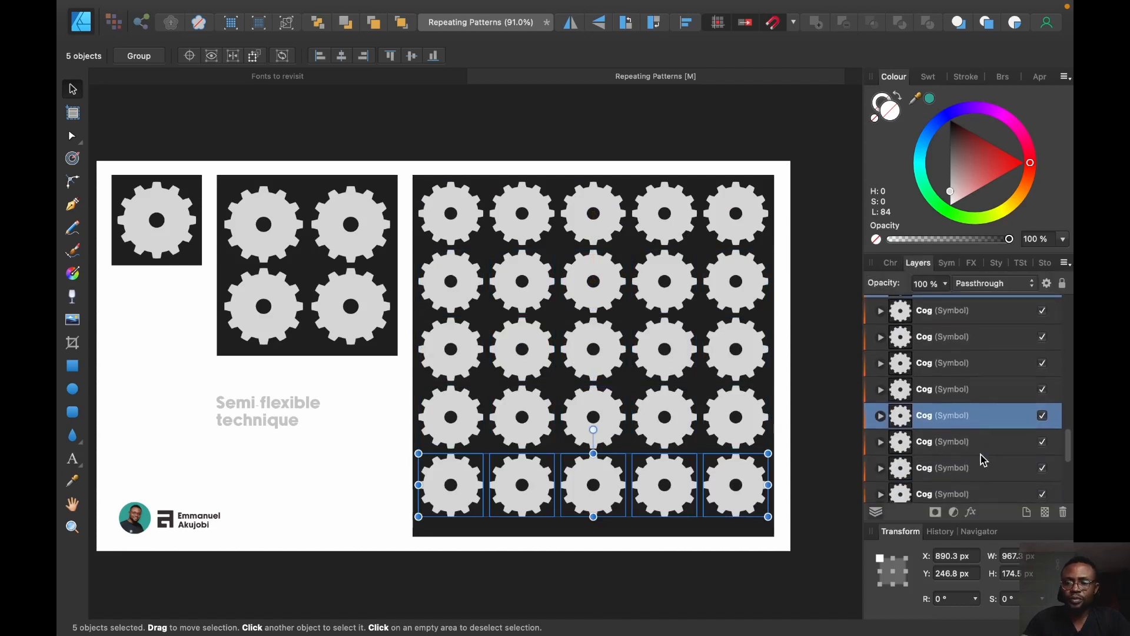
scroll(980, 460, "down", 5)
left_click(952, 402)
scroll(957, 392, "up", 20)
scroll(957, 392, "down", 5)
left_click(957, 333, "shift")
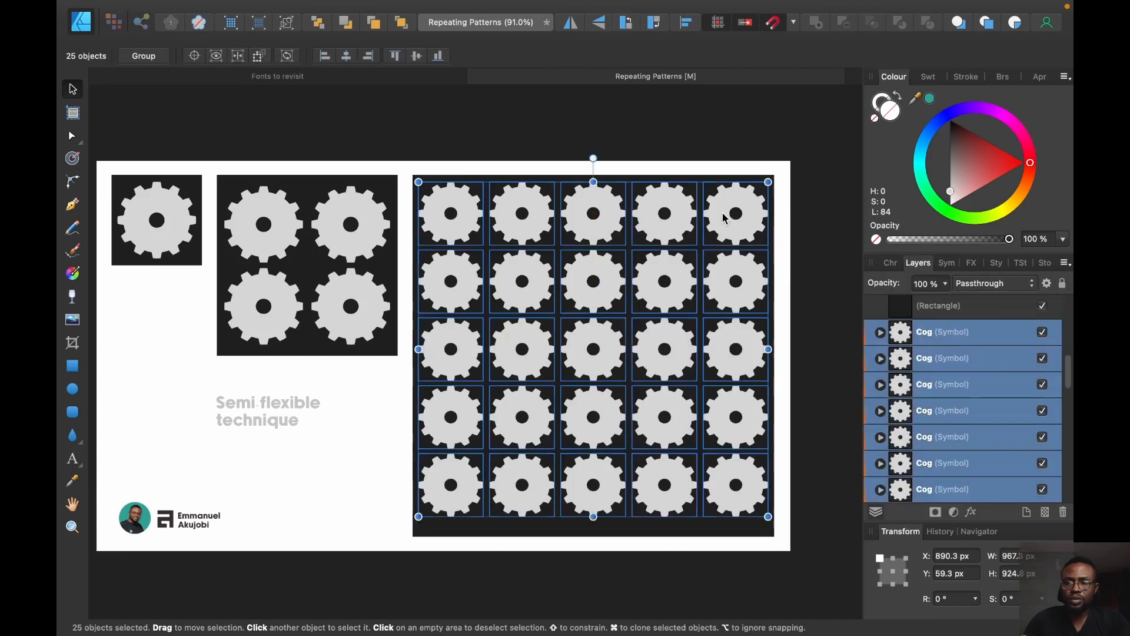
left_click_drag(723, 219, 723, 224)
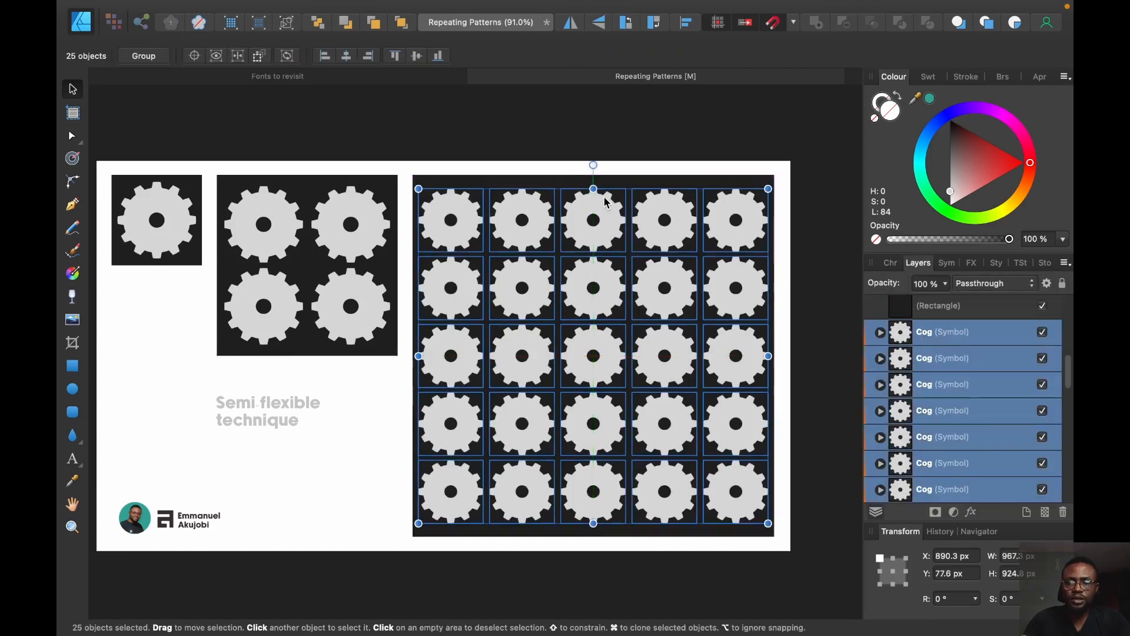
left_click(643, 112)
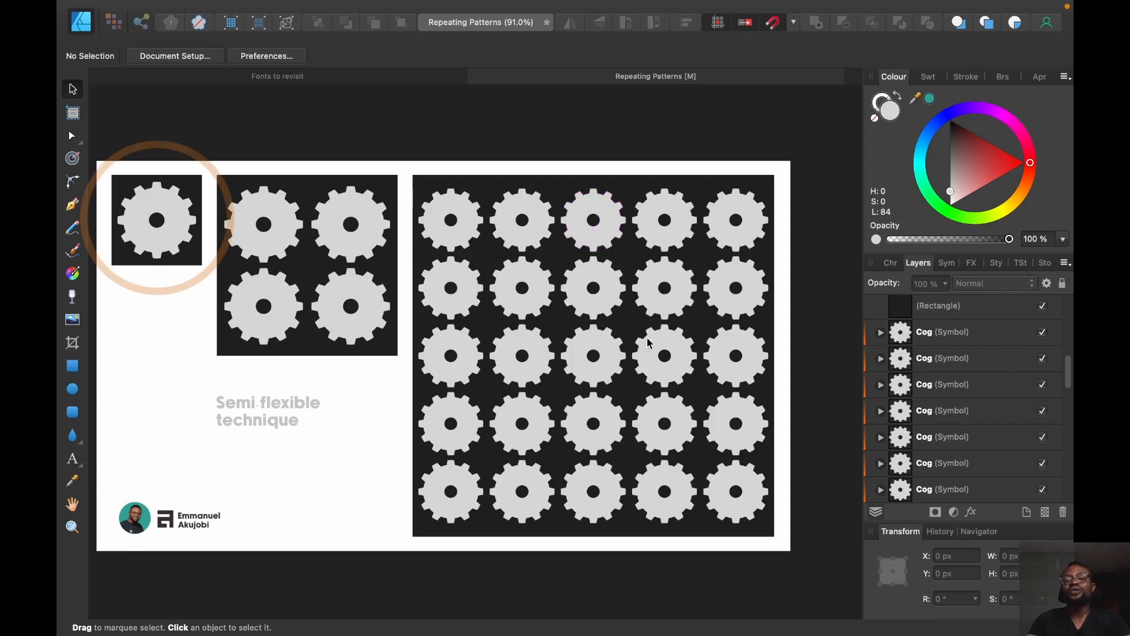
- Recolour the cog symbol in the small dark square, trying pink and settling on teal (H 174, S 54, L 41)
left_click(181, 235)
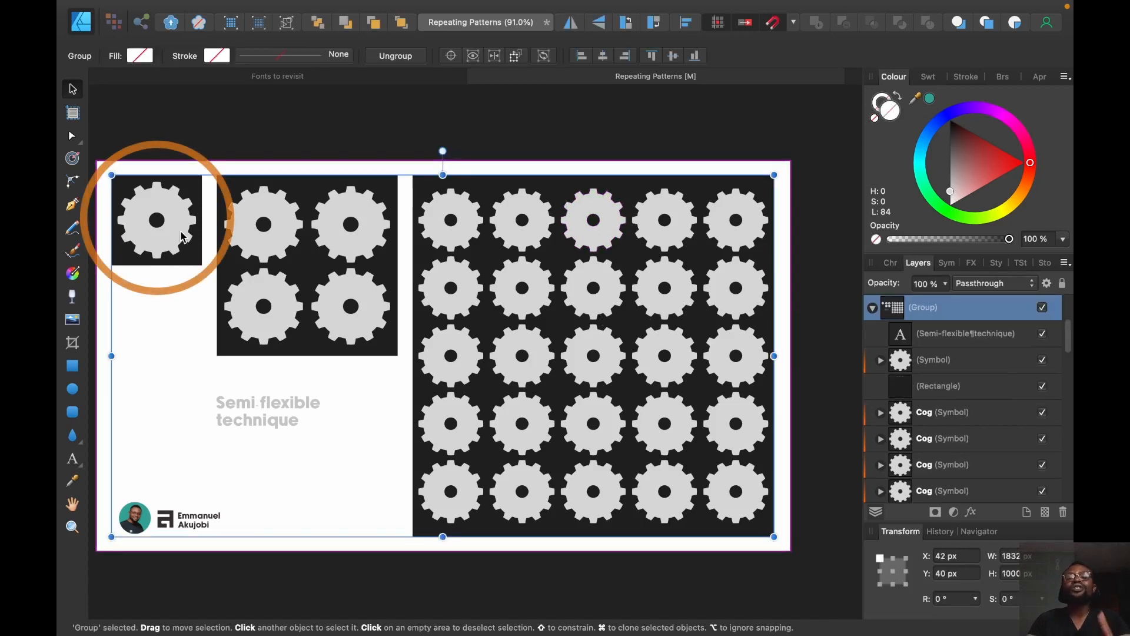
double_click(181, 236)
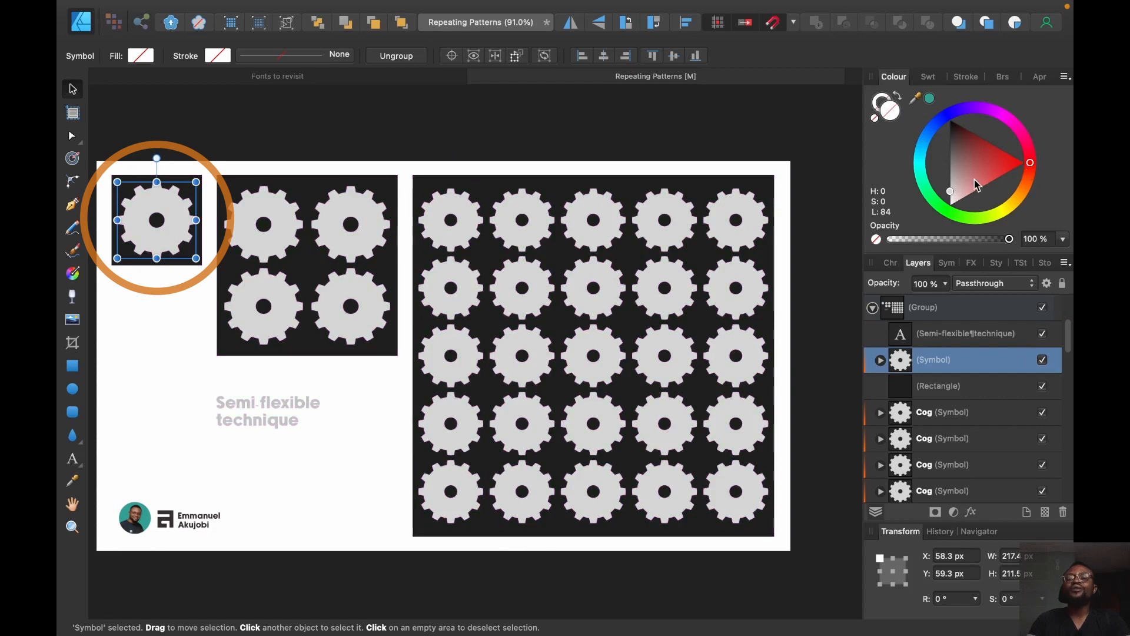
mouse_move(955, 196)
left_mouse_down()
mouse_move(979, 192)
mouse_move(969, 191)
mouse_move(973, 170)
mouse_move(970, 184)
left_mouse_up()
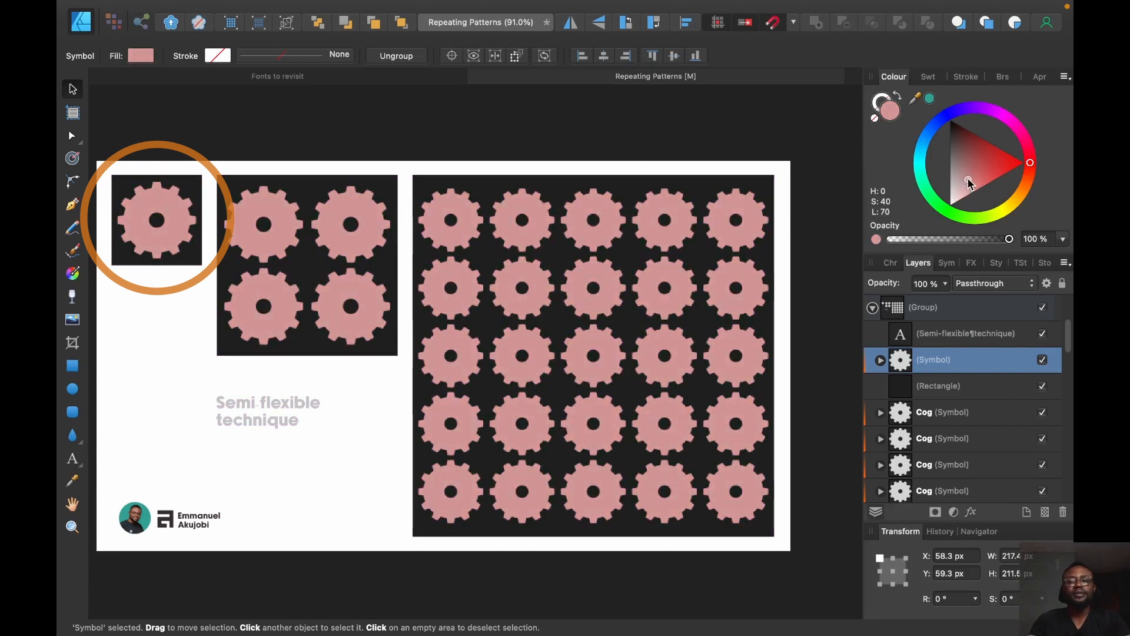
left_click(930, 97)
left_click(783, 115)
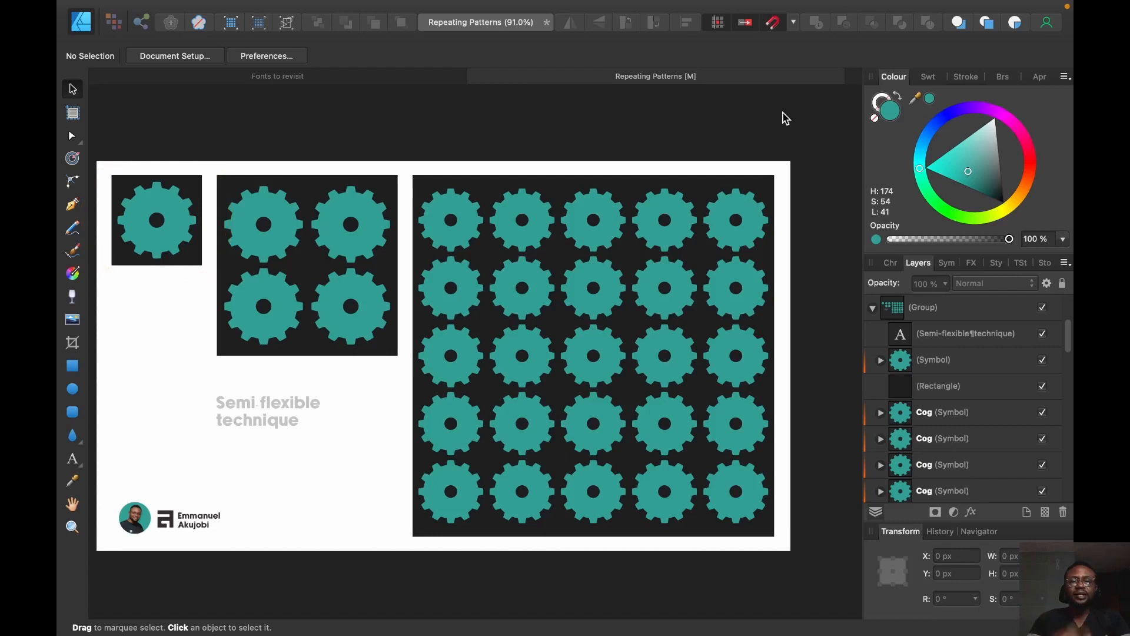
- Delete the four Cog symbols from the medium dark square
left_click(282, 216)
double_click(282, 216)
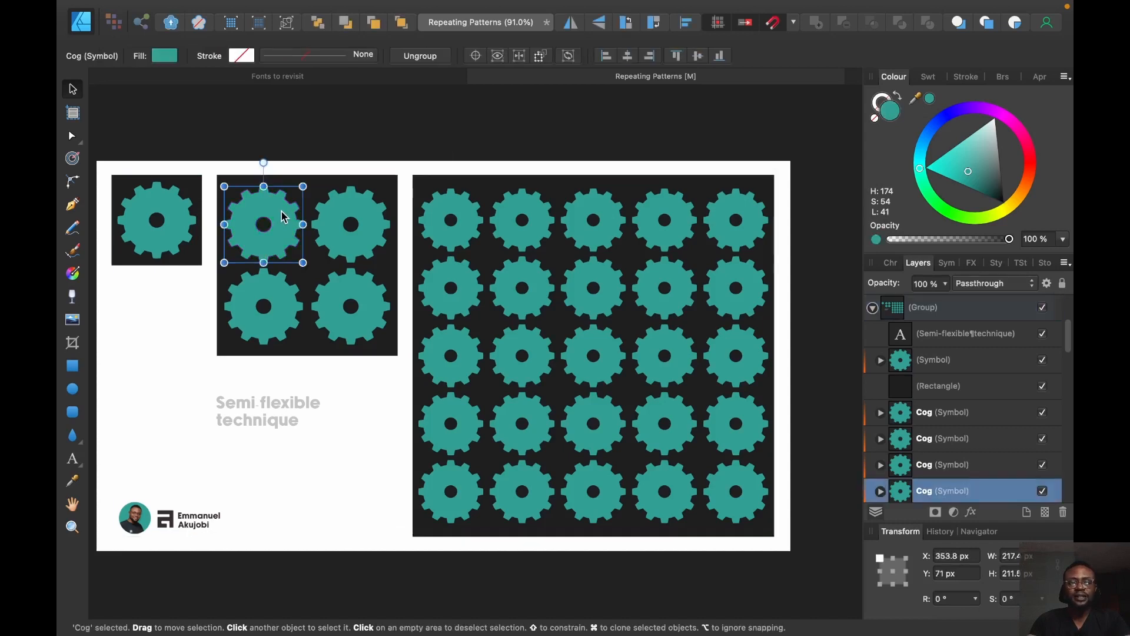
left_click(365, 229, "shift")
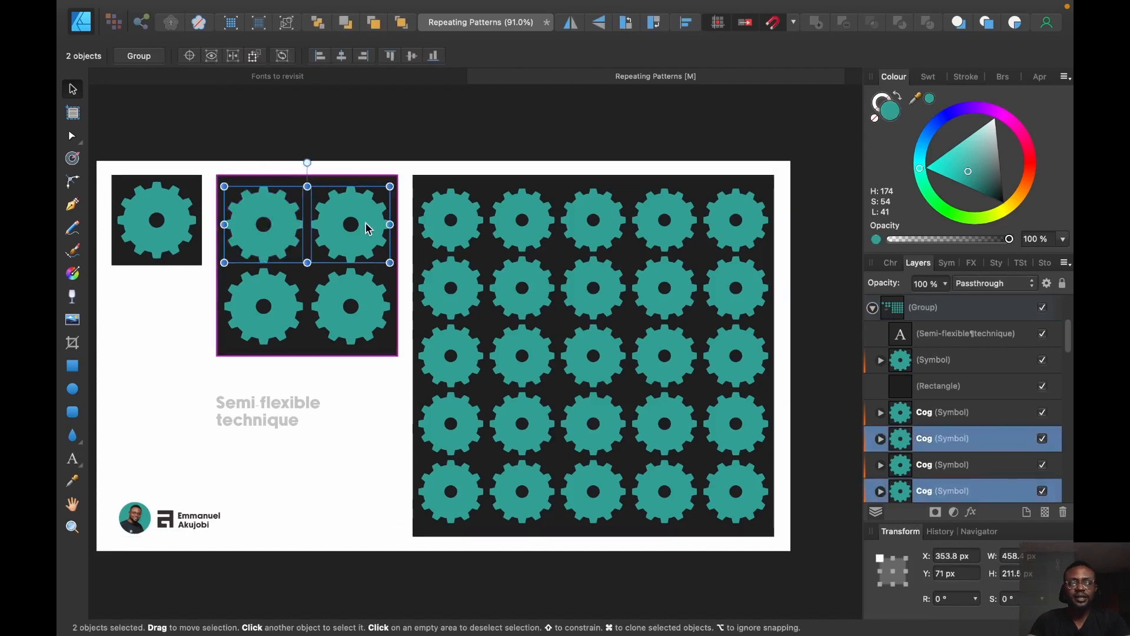
left_click(362, 303, "shift")
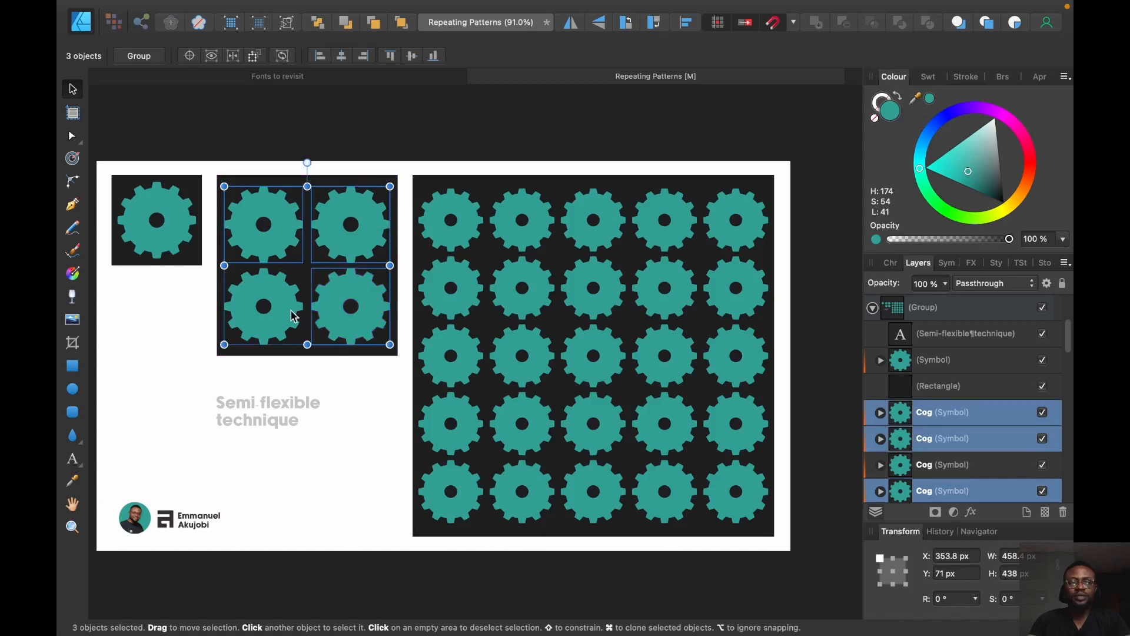
left_click(285, 318, "shift")
key("Delete")
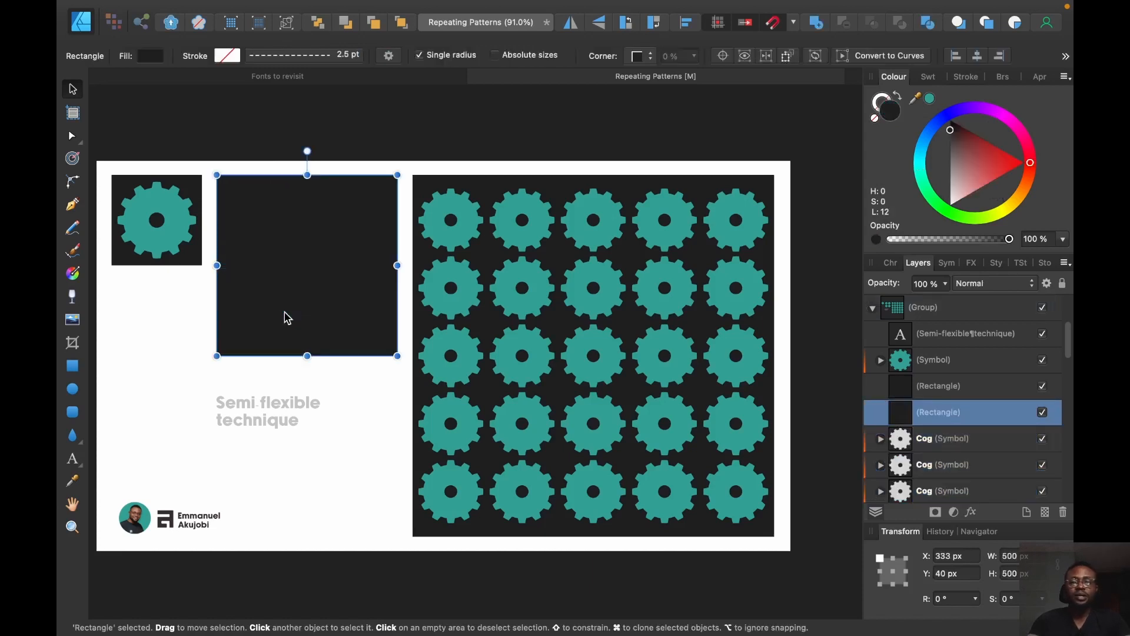
left_click(272, 99)
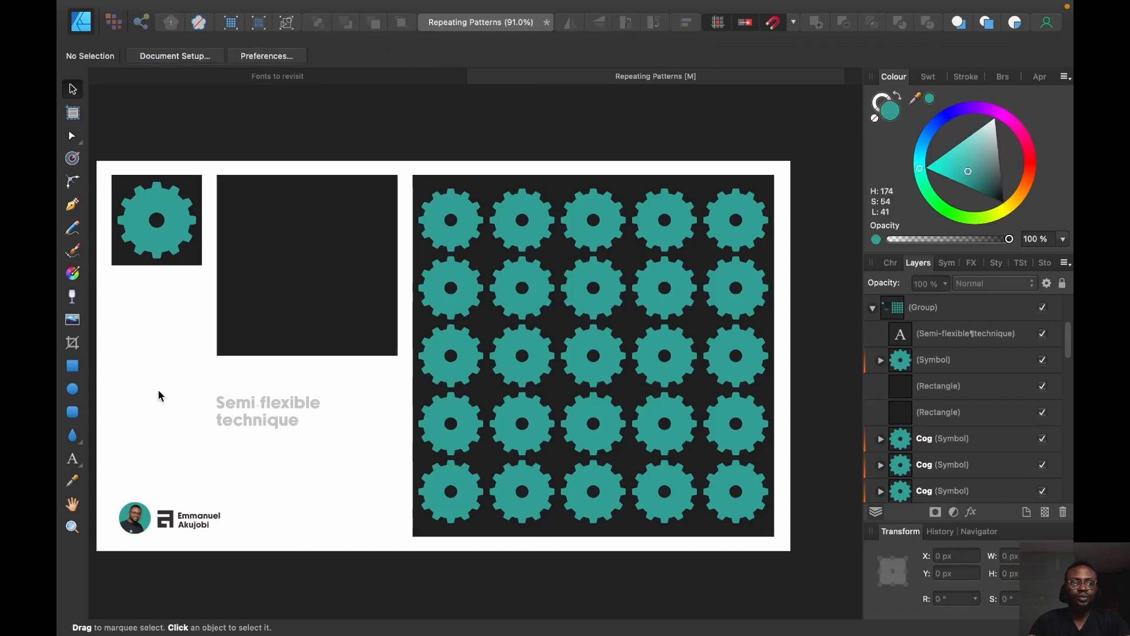
left_click(74, 442)
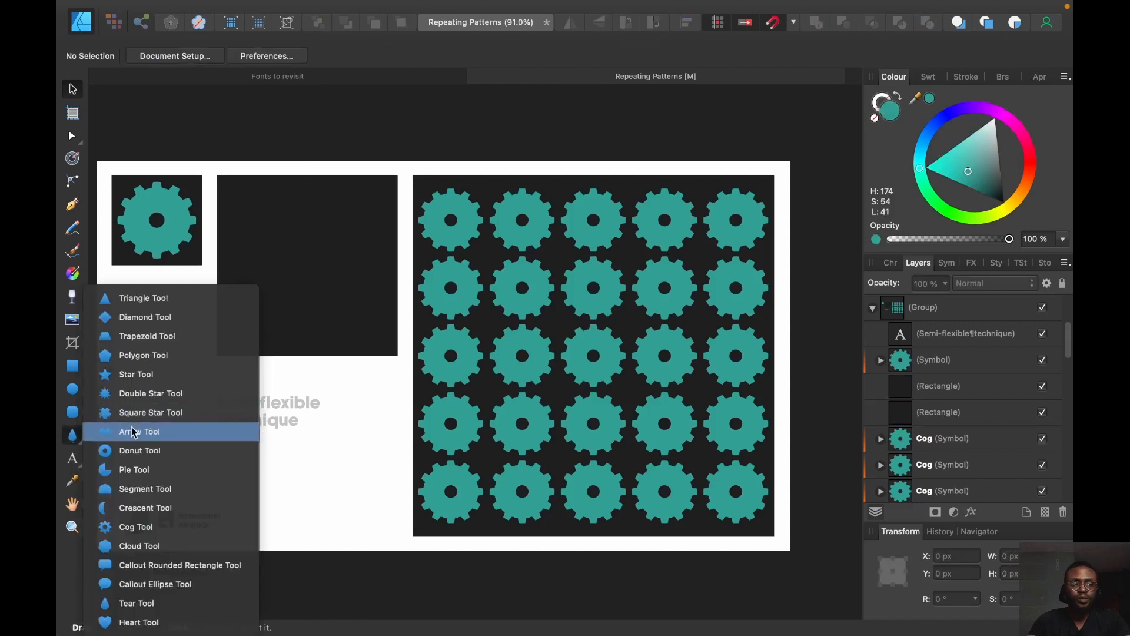
left_click(125, 456)
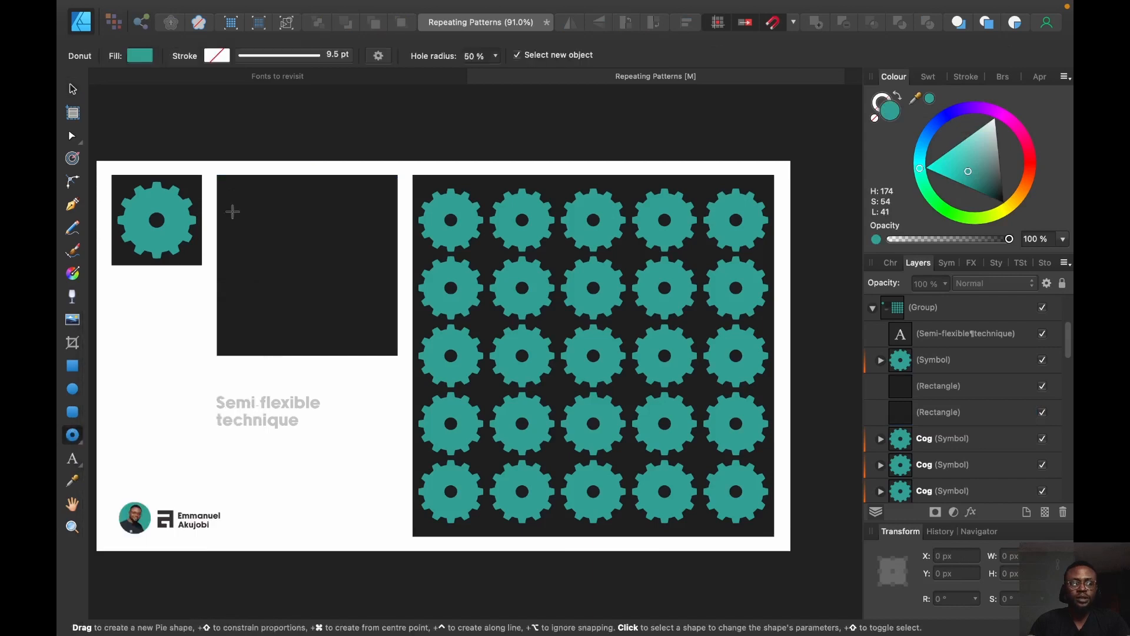
left_click_drag(244, 199, 274, 229)
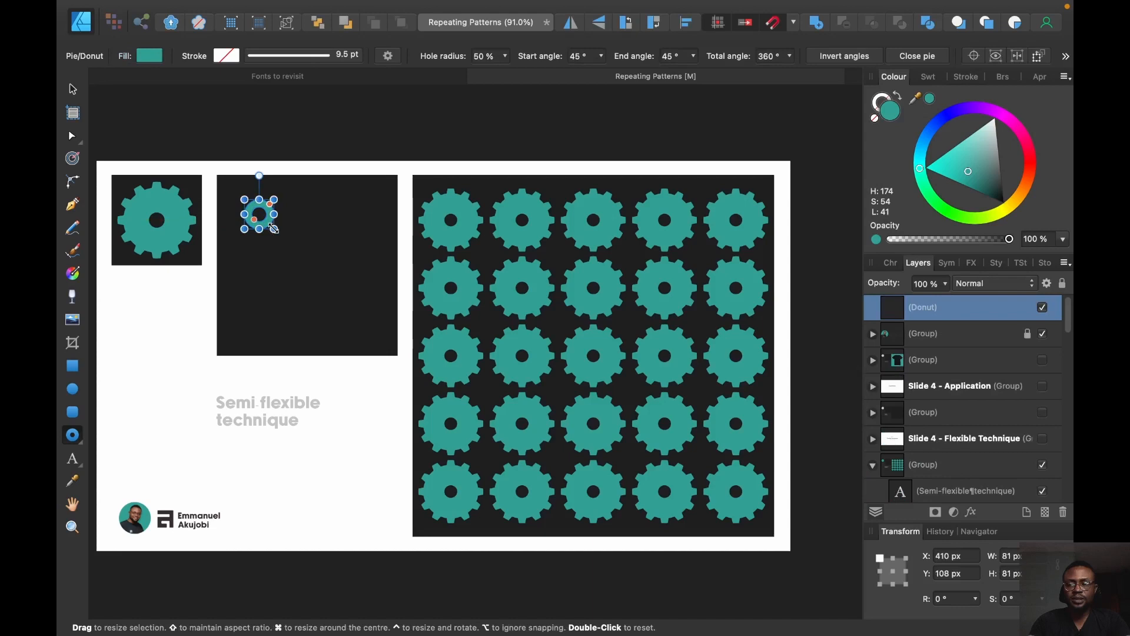
key("Delete")
left_click(79, 87)
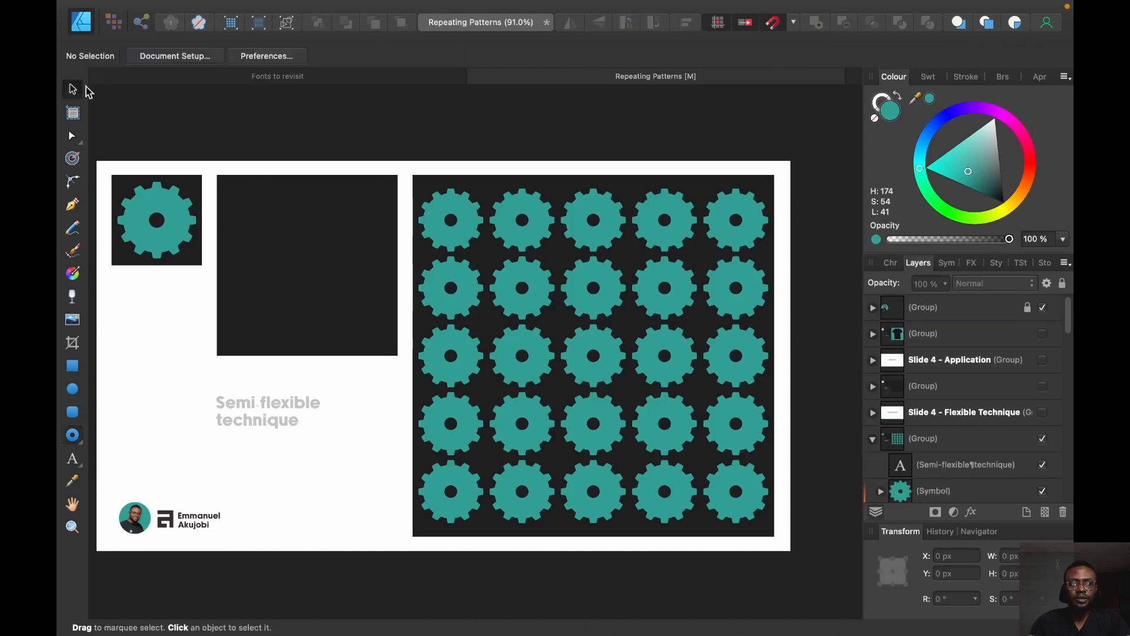
- Draw a teal donut about 110 px wide inside the medium dark square, near its upper-left corner
left_click(300, 242)
double_click(234, 295)
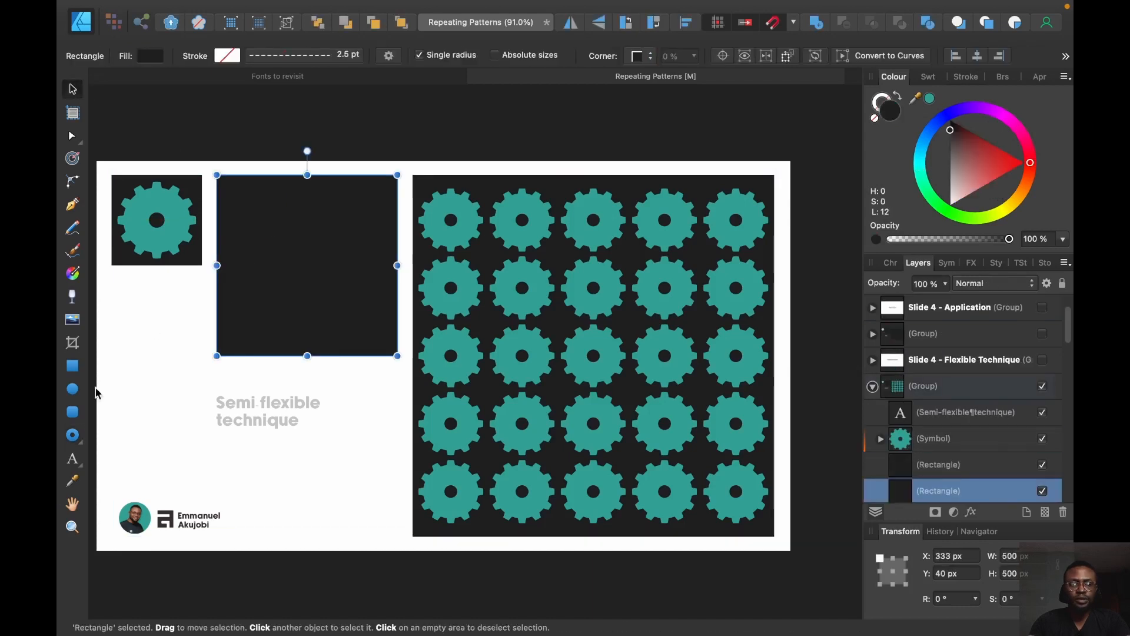
left_click(72, 434)
mouse_move(247, 211)
left_mouse_down()
mouse_move(289, 250)
mouse_move(259, 221)
mouse_move(302, 216)
mouse_move(298, 253)
left_mouse_up()
- Duplicate the donut diagonally down the medium dark square at even spacing to make a line of four
left_click(73, 89)
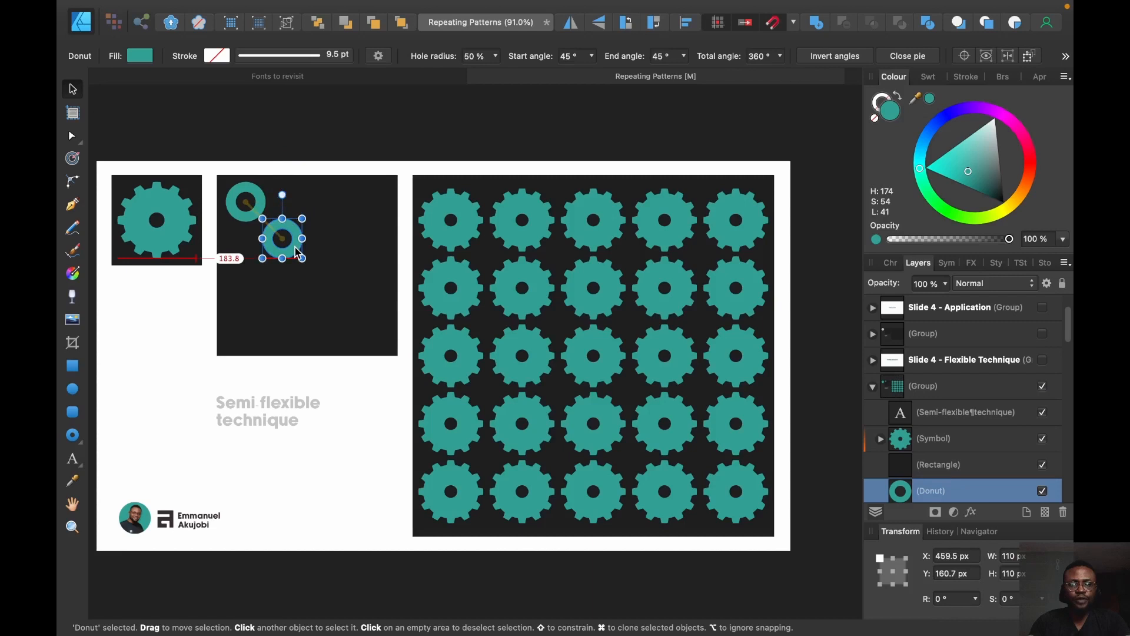
key("super+j")
key("super+j")
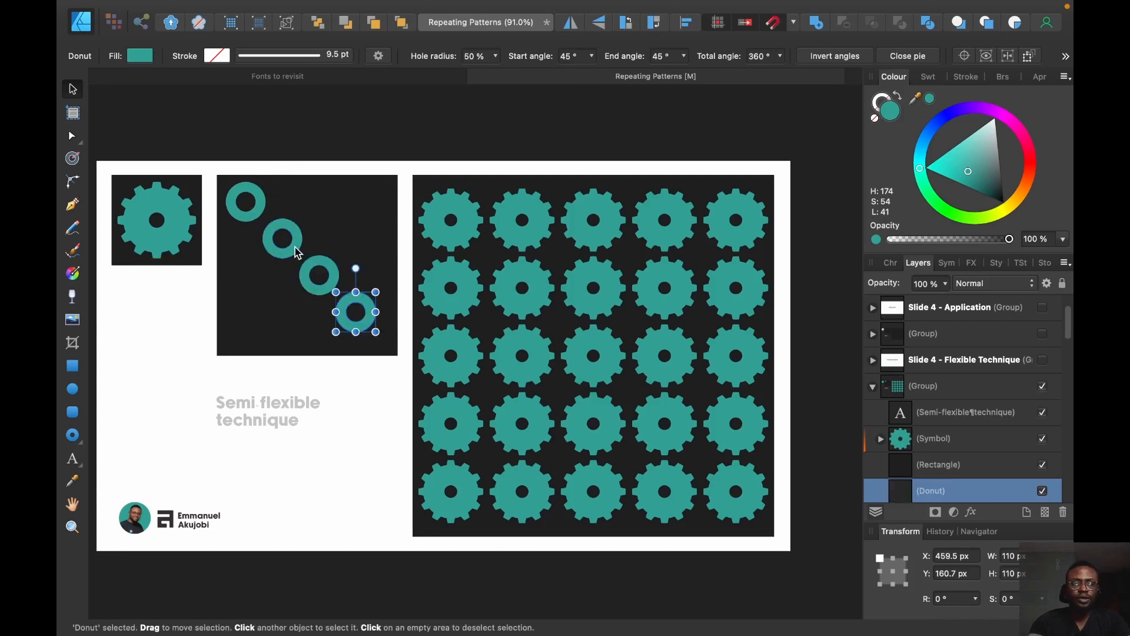
- Select all four diagonal donuts and create a horizontally mirrored copy of them to form an X of eight donuts
left_click(312, 269, "shift")
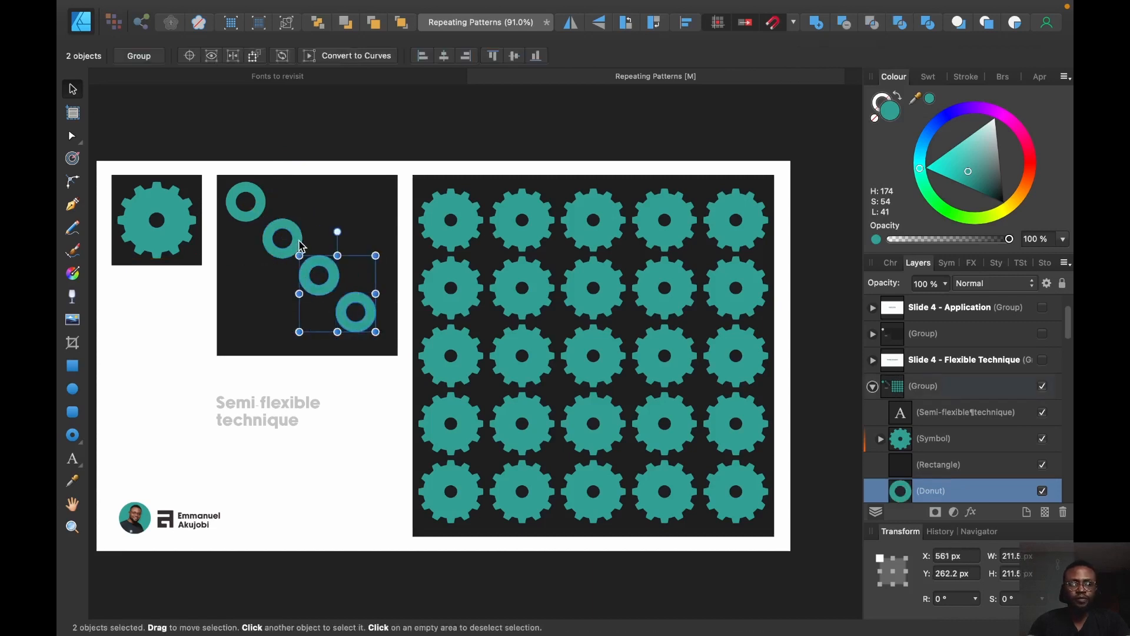
left_click(284, 225, "shift")
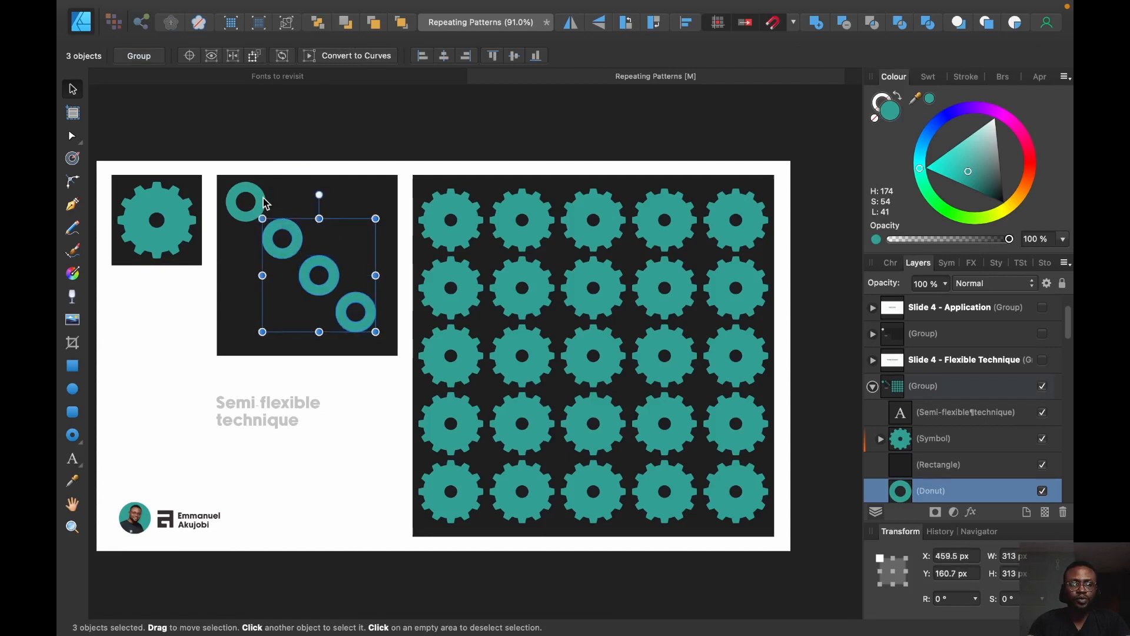
left_click(263, 201, "shift")
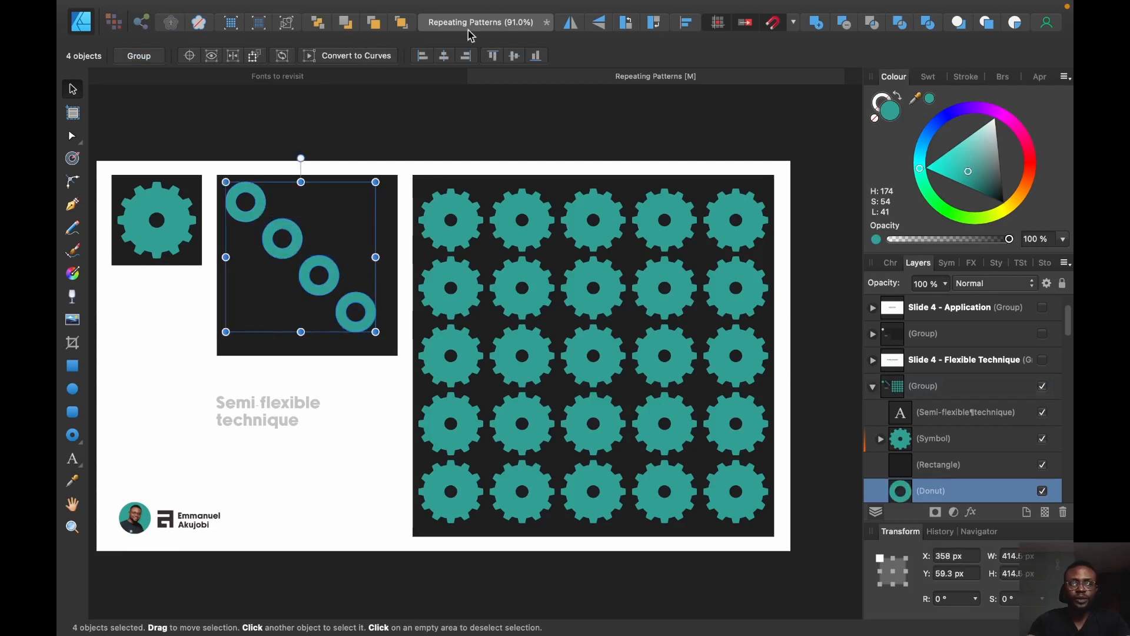
left_click(572, 24)
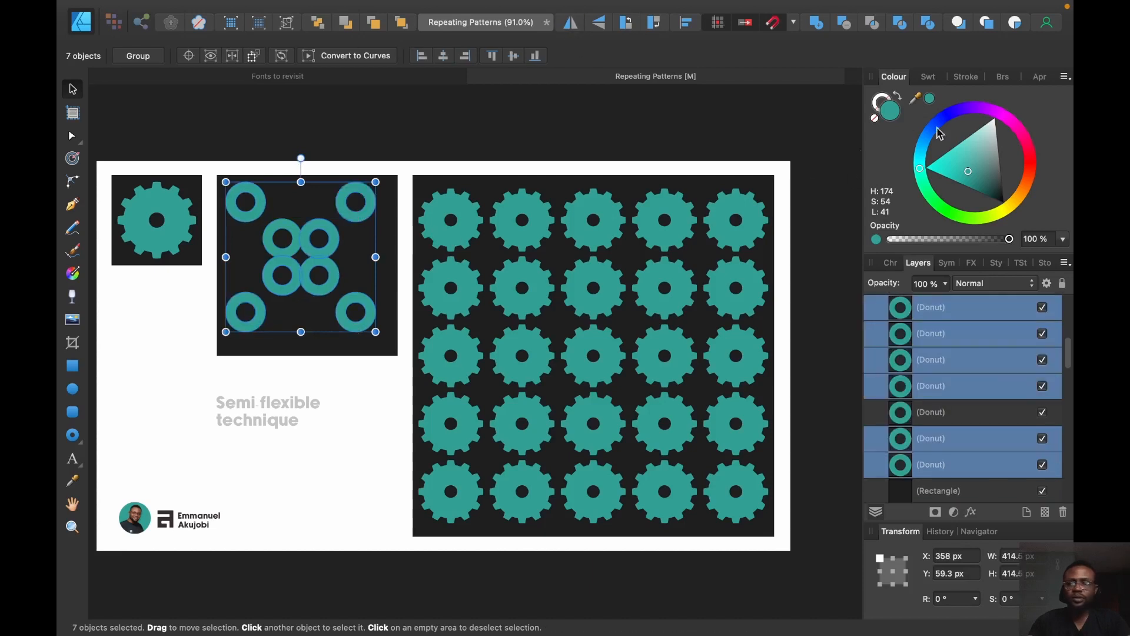
- Recolour all eight donuts in the medium dark square mustard (H 46, S 54, L 41)
left_click(1013, 206)
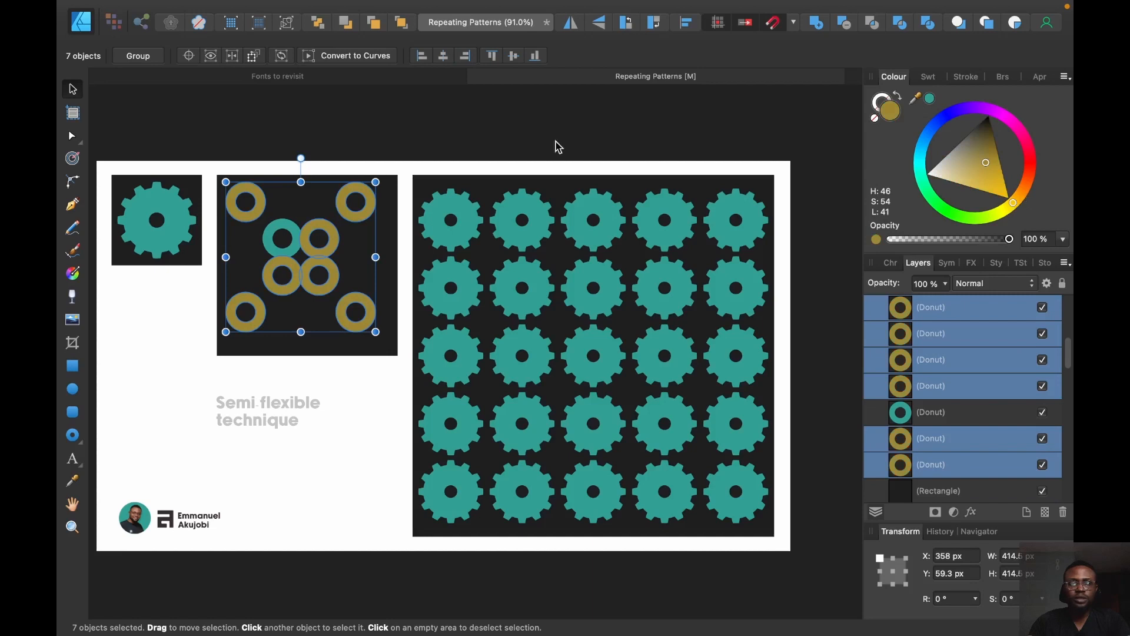
left_click(290, 229)
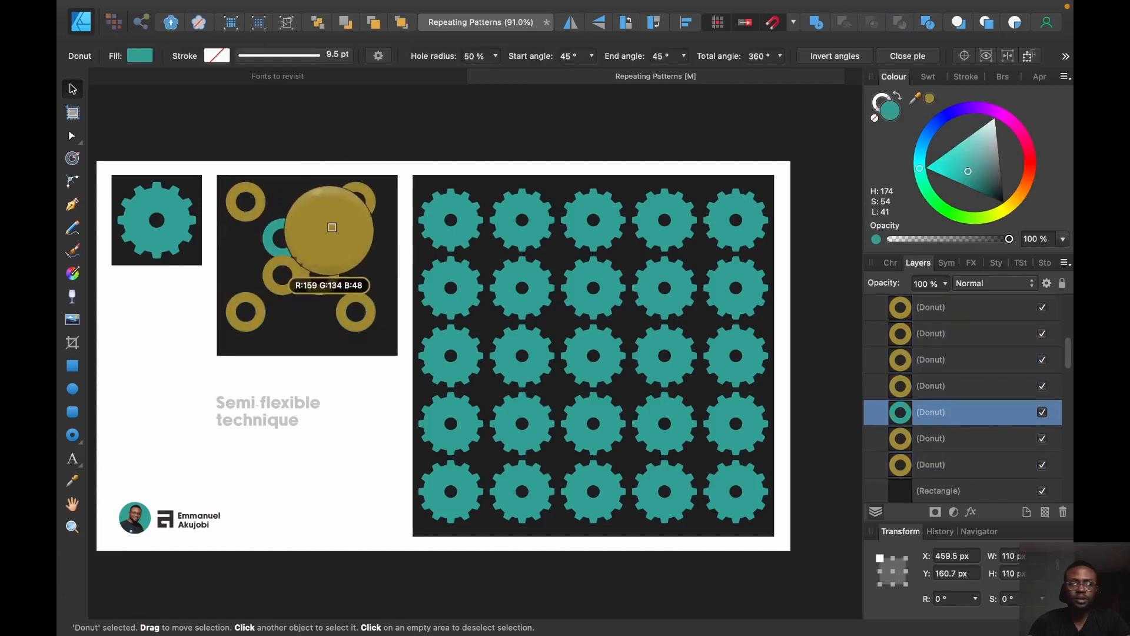
left_click(931, 100)
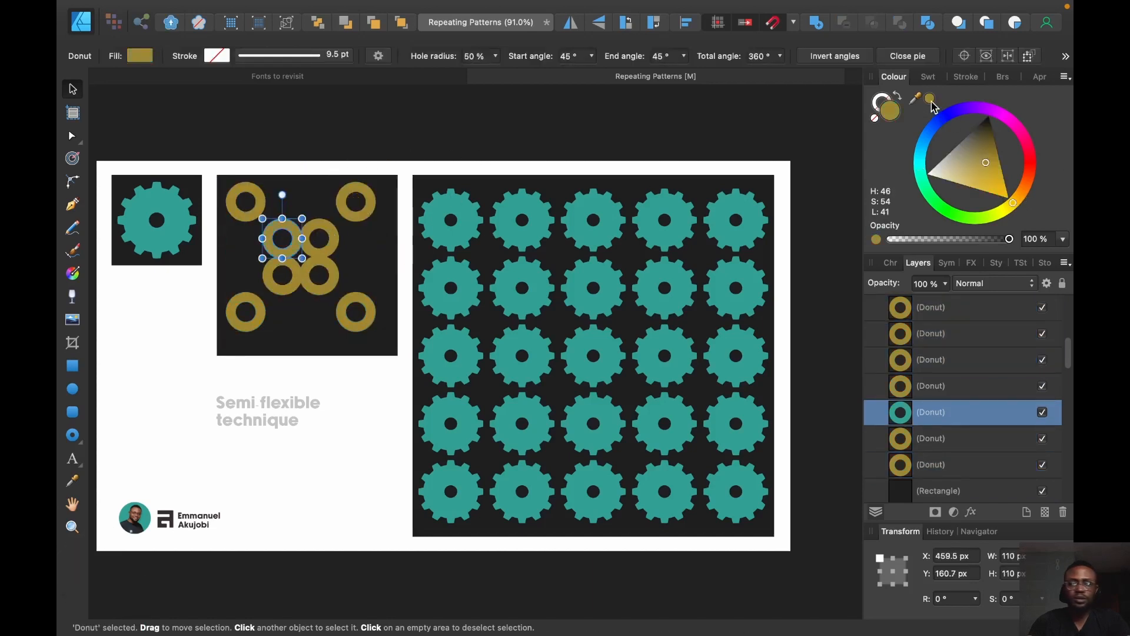
left_click(261, 144)
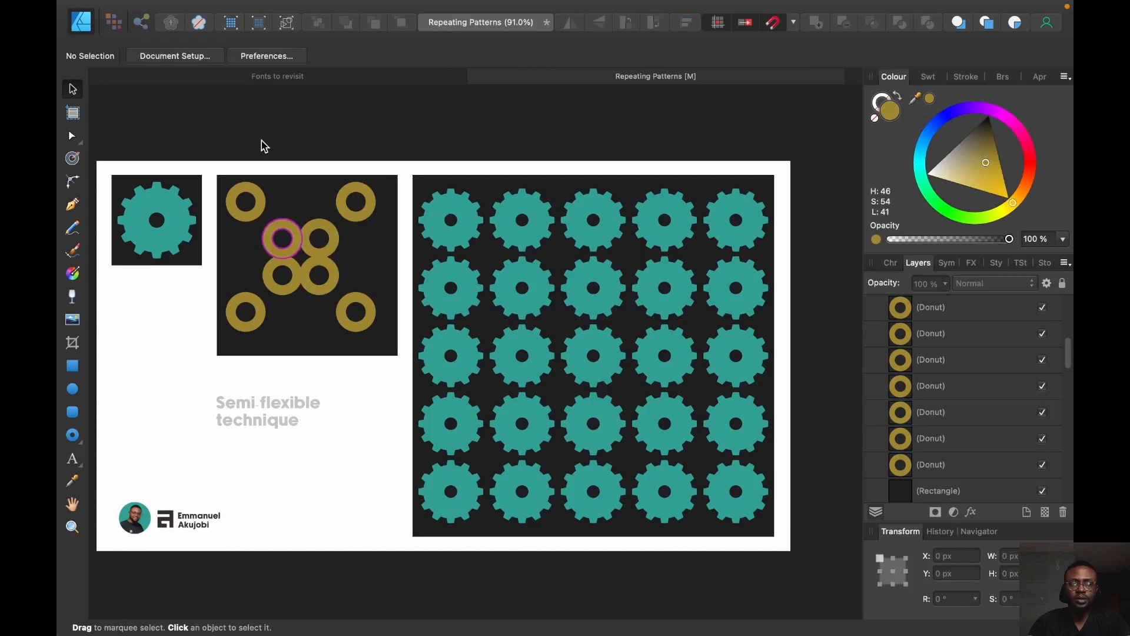
- Turn the eight donuts into a group centred in the medium dark square and create a symbol from it
left_click(259, 214)
left_click_drag(347, 216, 353, 220)
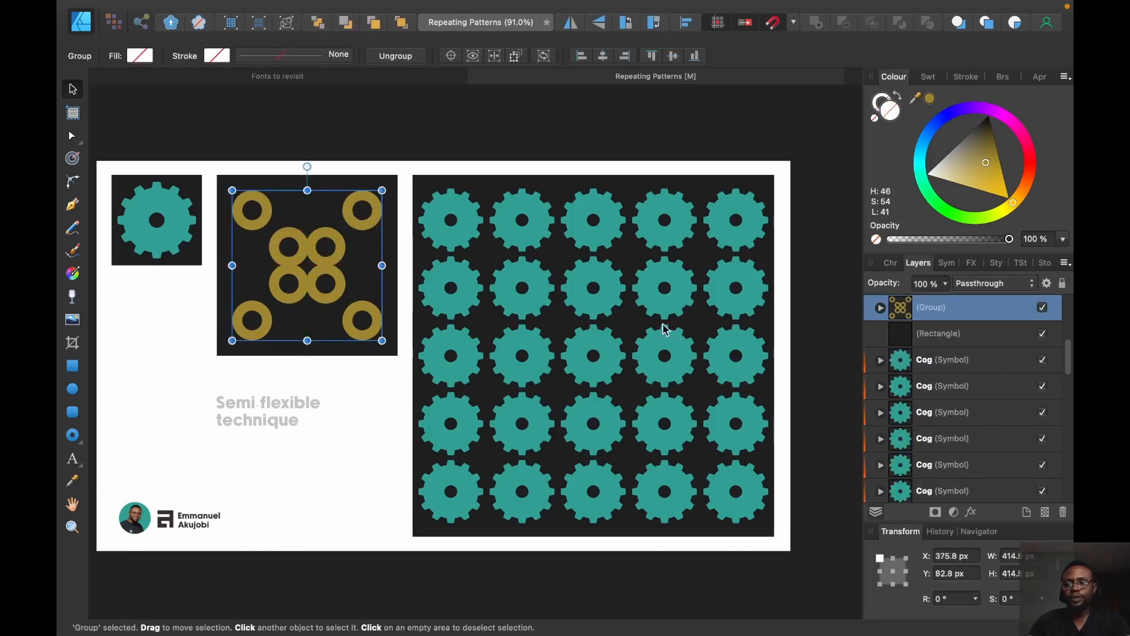
left_click(947, 263)
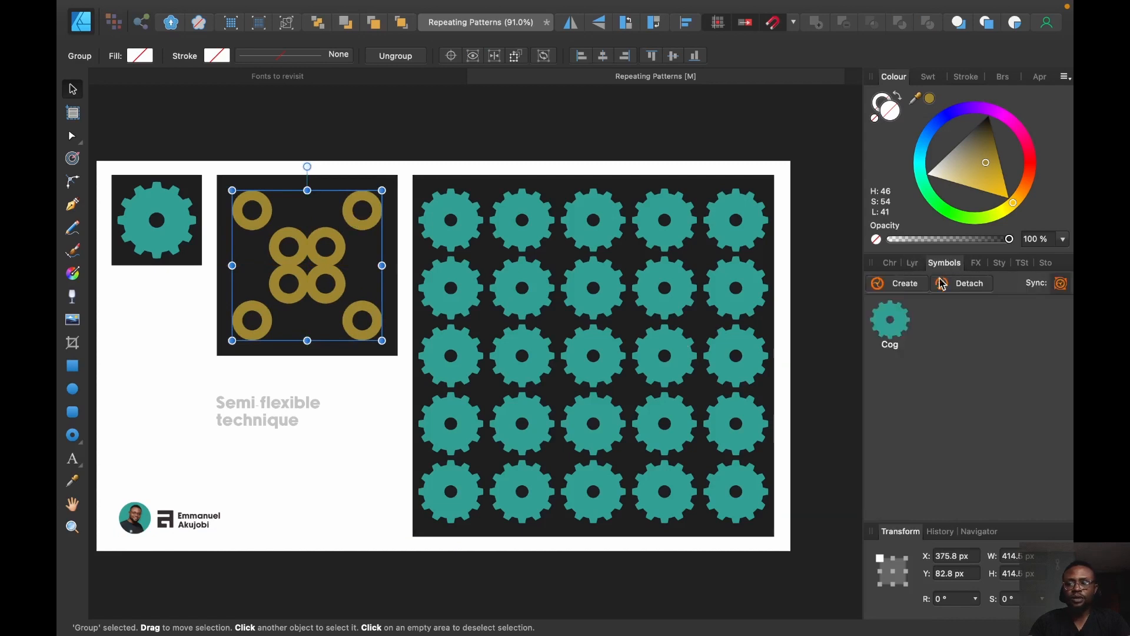
left_click(906, 287)
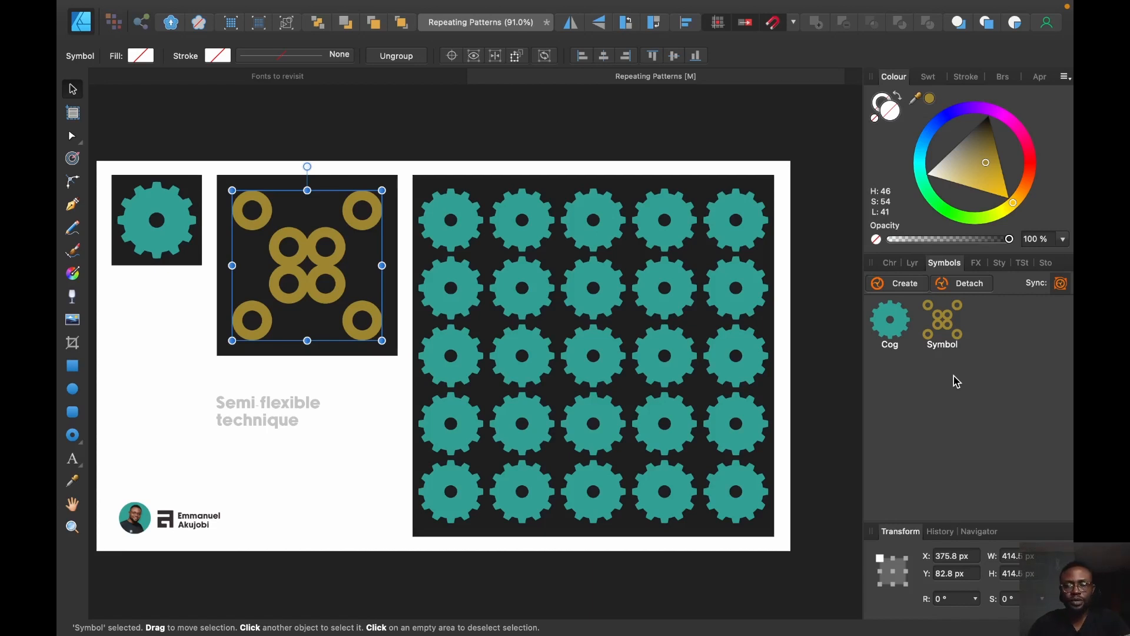
- Delete the centre Cog symbol from the five-by-five grid in the large dark square
left_click(593, 300)
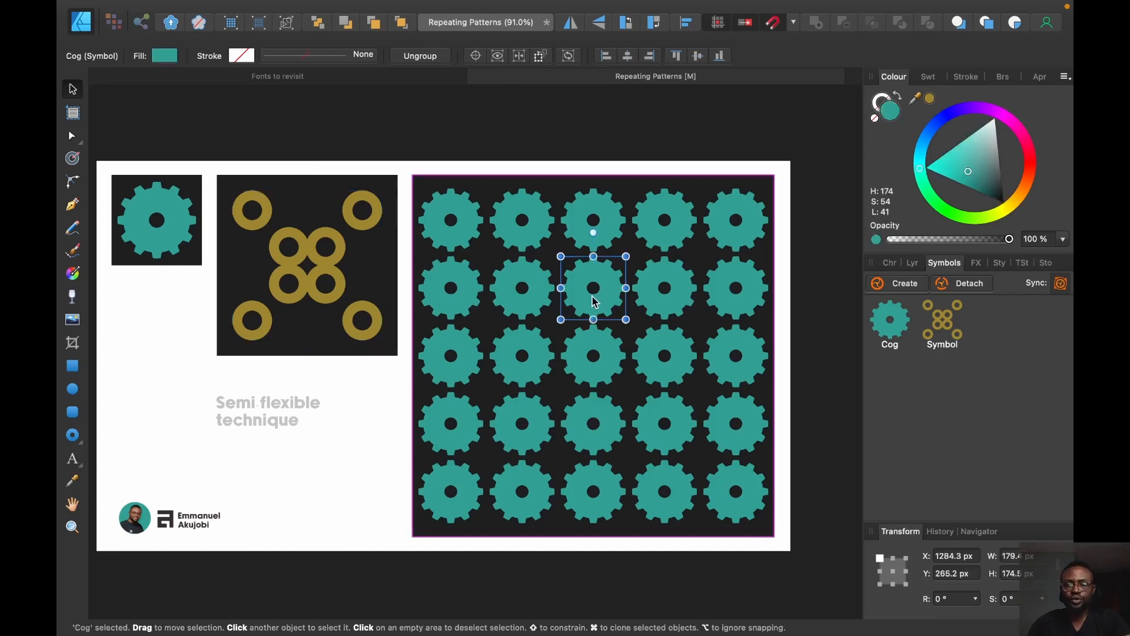
left_click(584, 363)
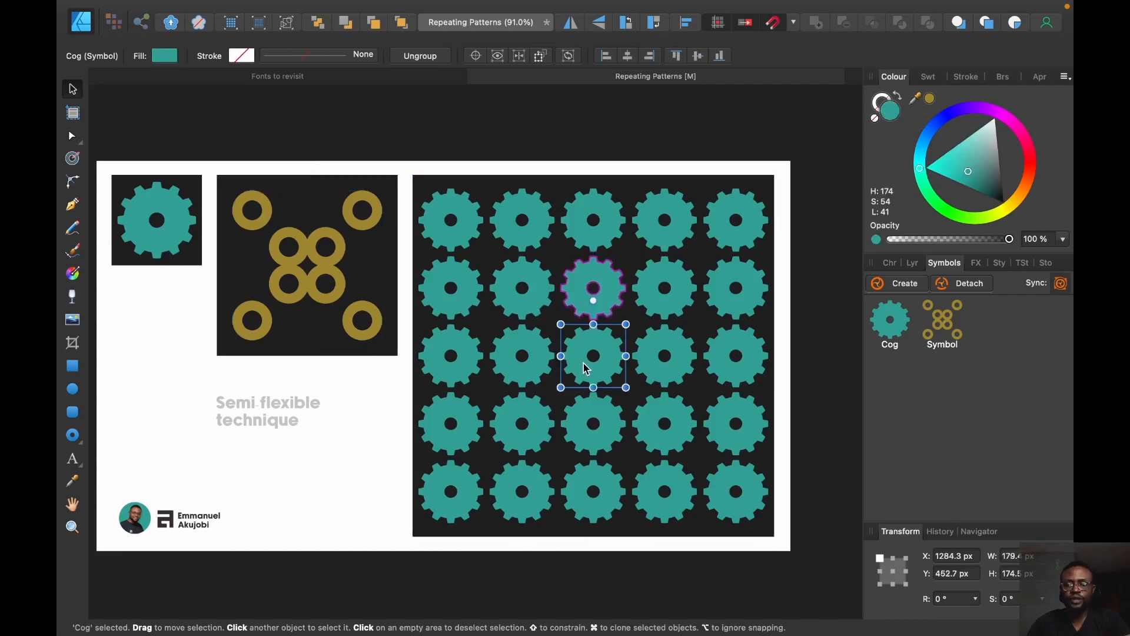
key("Delete")
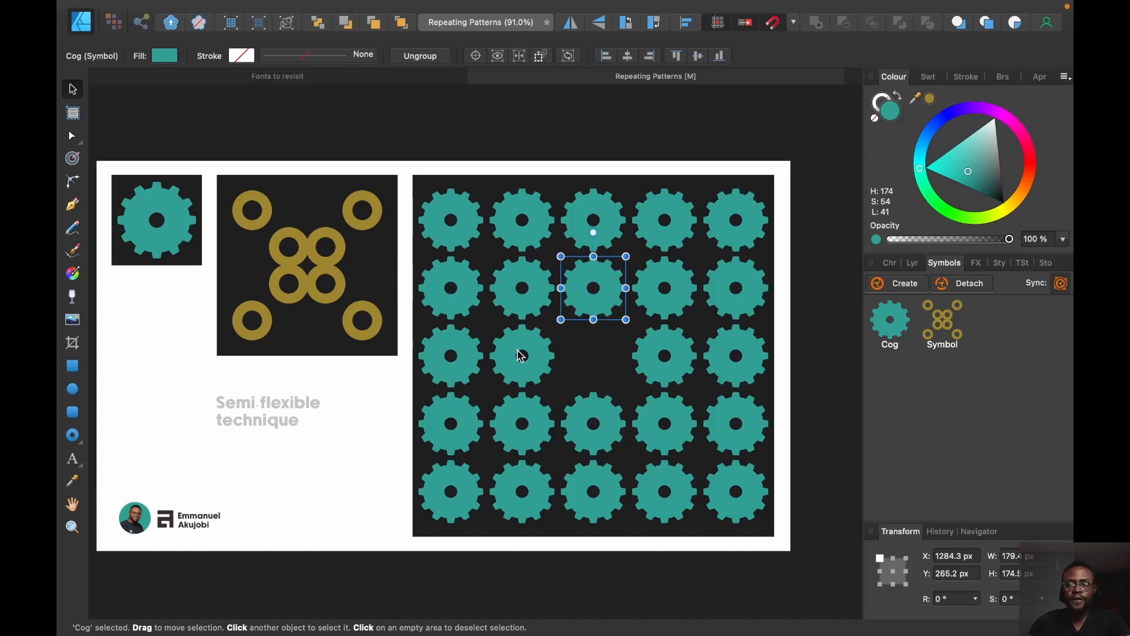
- Select and delete the four Cog symbols diagonally adjacent to the empty centre of the large grid
left_click(527, 300)
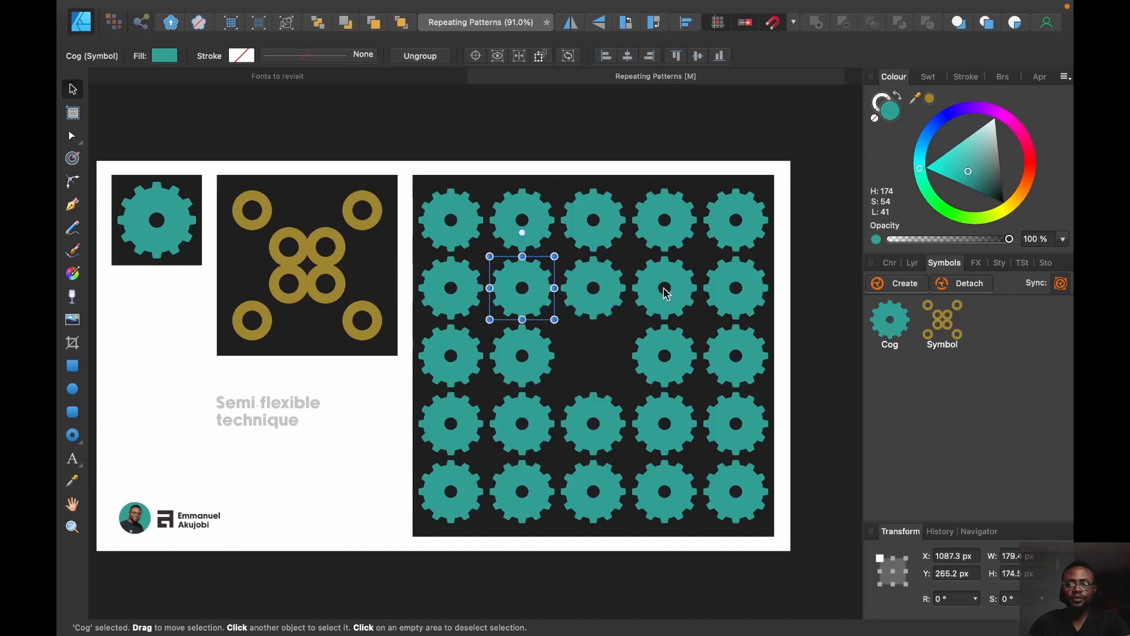
left_click(654, 314)
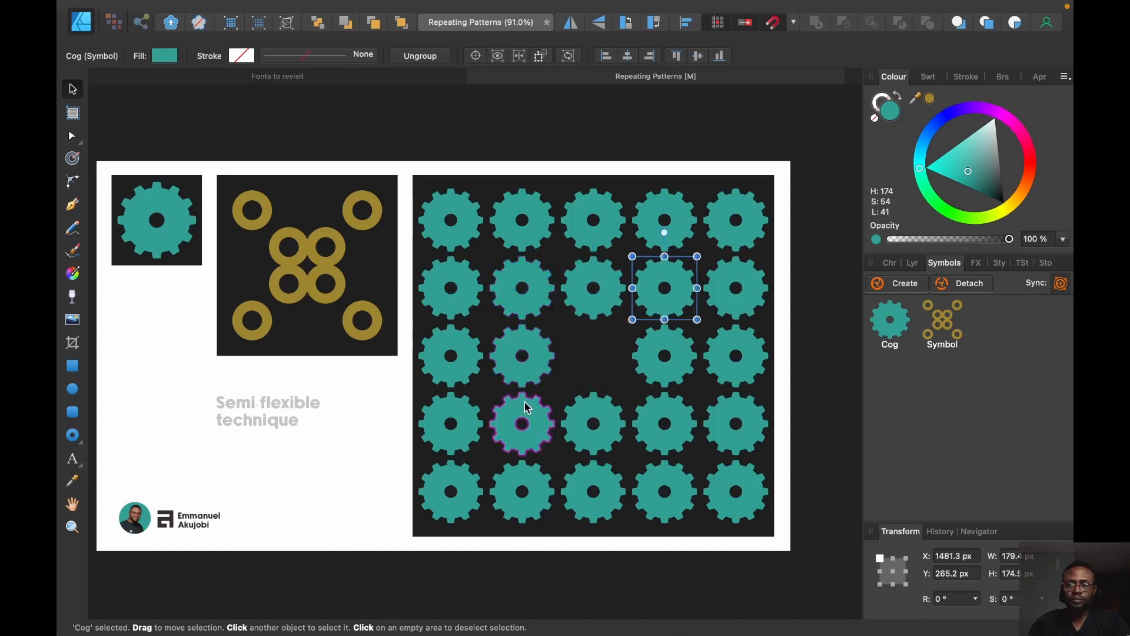
left_click(552, 297)
left_click(534, 421, "shift")
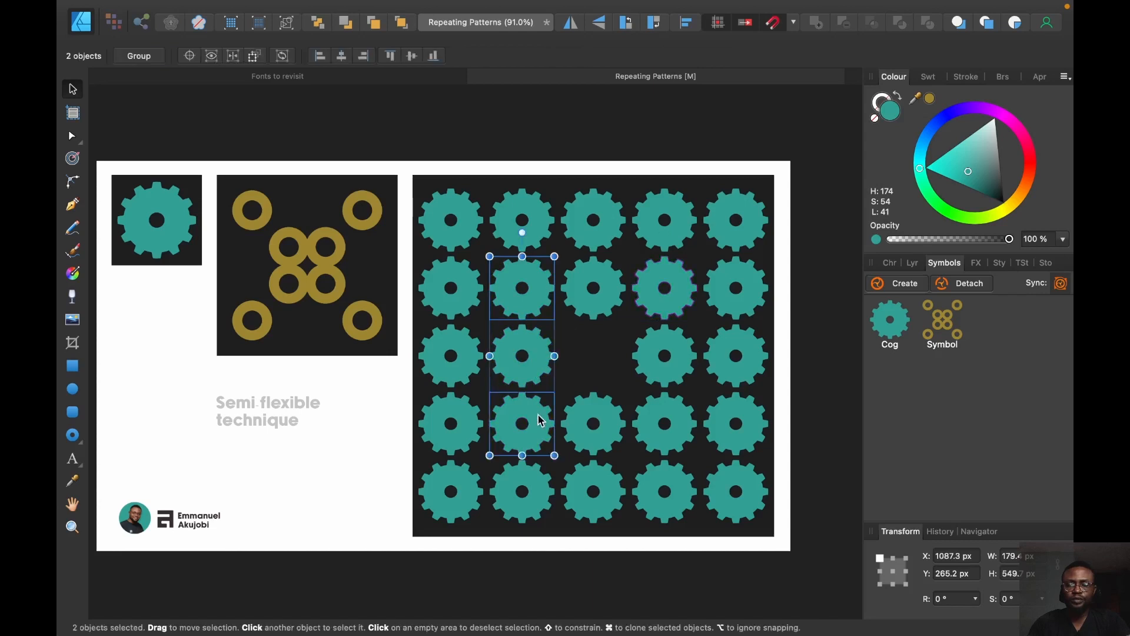
left_click(643, 435, "shift")
left_click(680, 299, "shift")
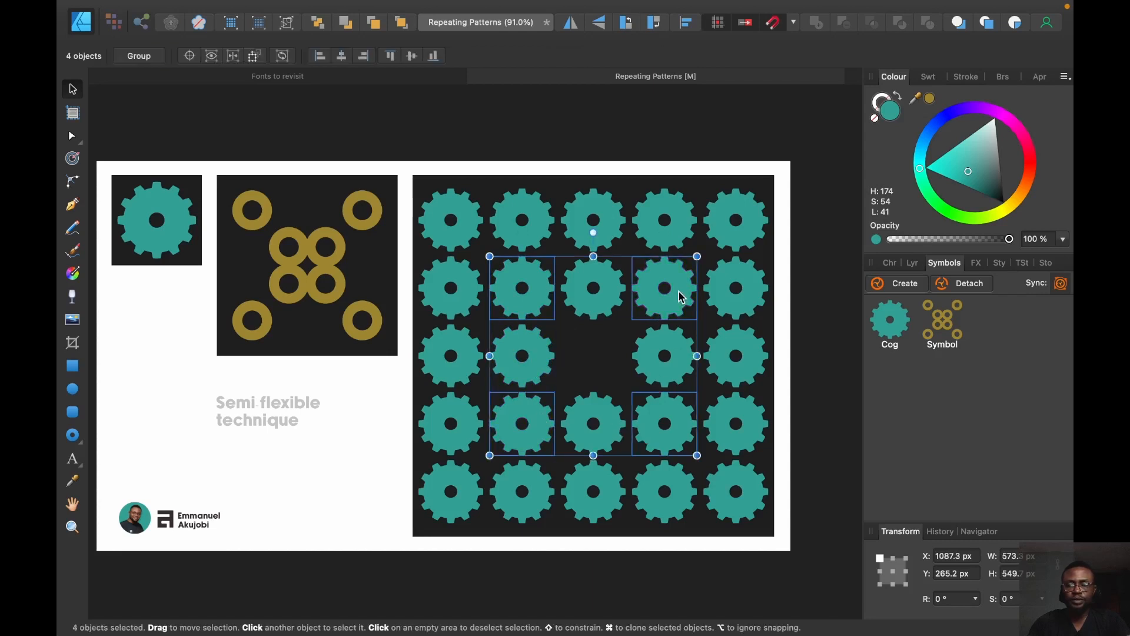
key("Delete")
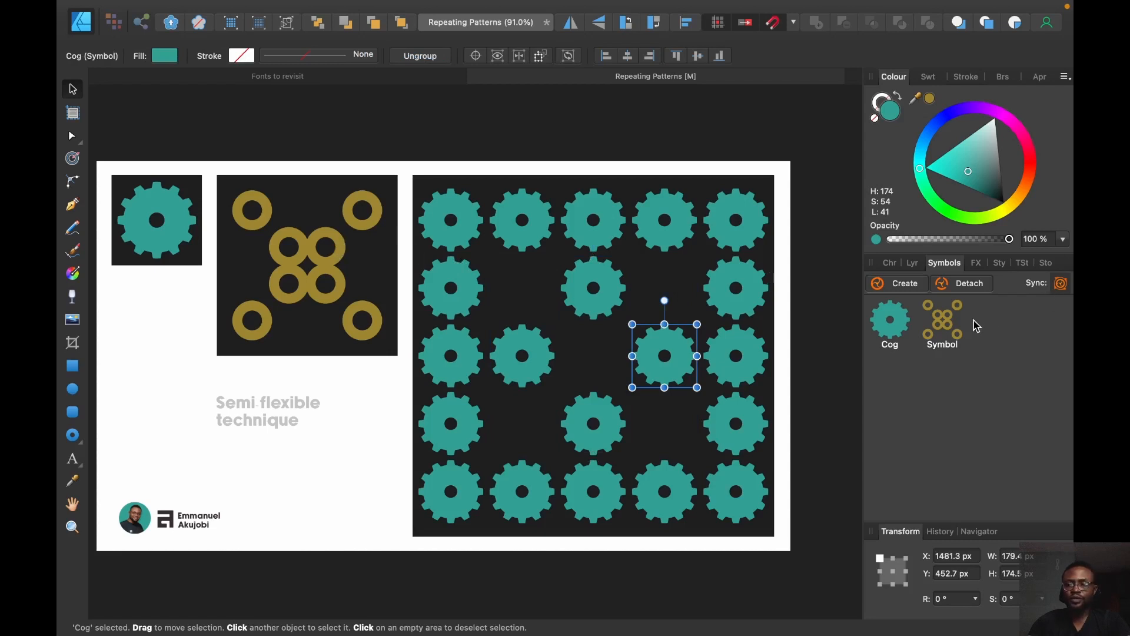
- Place an instance of the donut symbol over the empty centre of the large cog grid
left_click_drag(945, 327, 594, 359)
left_click(775, 101)
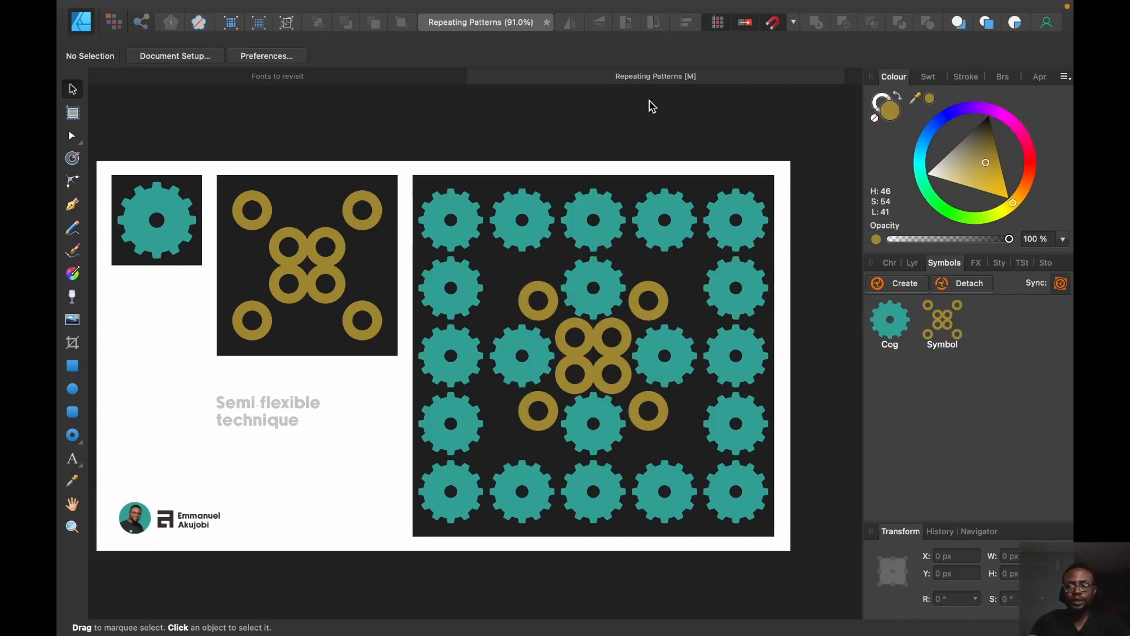
- Try changing the hue of the donut symbol in the medium dark square
left_click(353, 219)
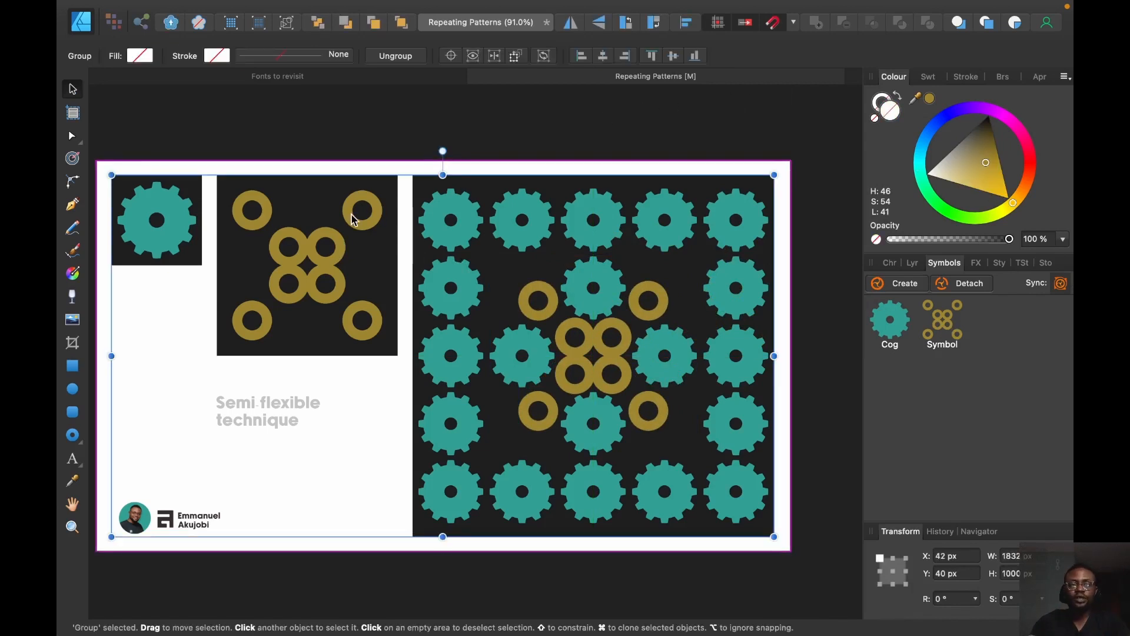
left_click(1011, 204)
mouse_move(1012, 204)
left_mouse_down()
mouse_move(1031, 182)
mouse_move(1035, 162)
mouse_move(1021, 151)
mouse_move(954, 147)
mouse_move(937, 167)
mouse_move(943, 230)
mouse_move(1005, 219)
mouse_move(1009, 200)
left_mouse_up()
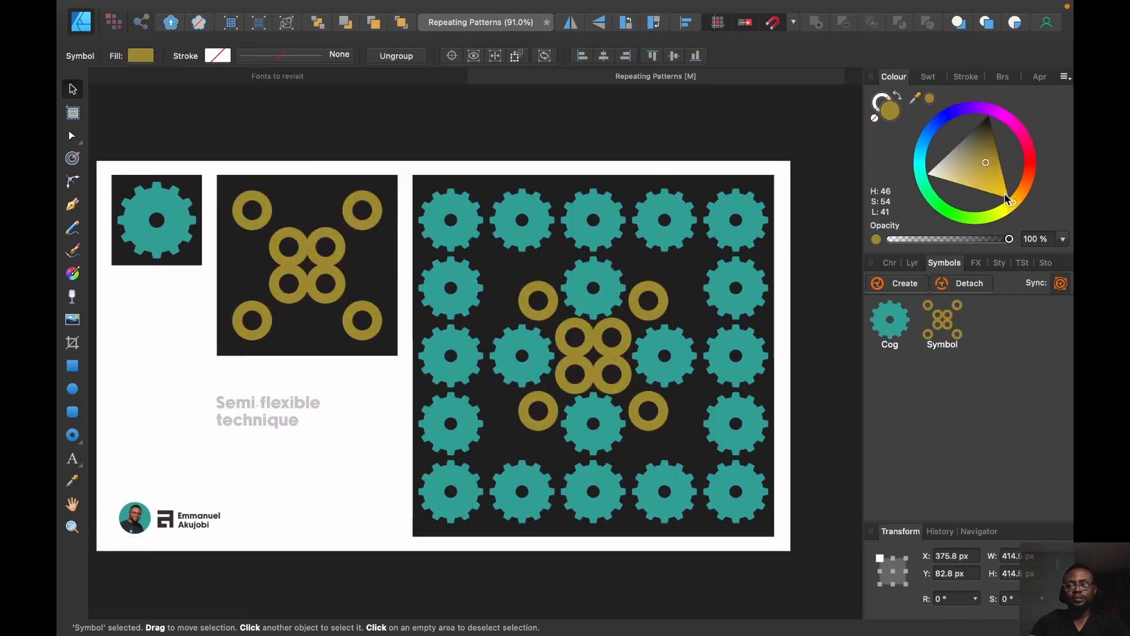
- Recolour the cog inside the symbol in the small dark square magenta (H 312, S 54, L 41)
left_click(189, 213)
double_click(189, 213)
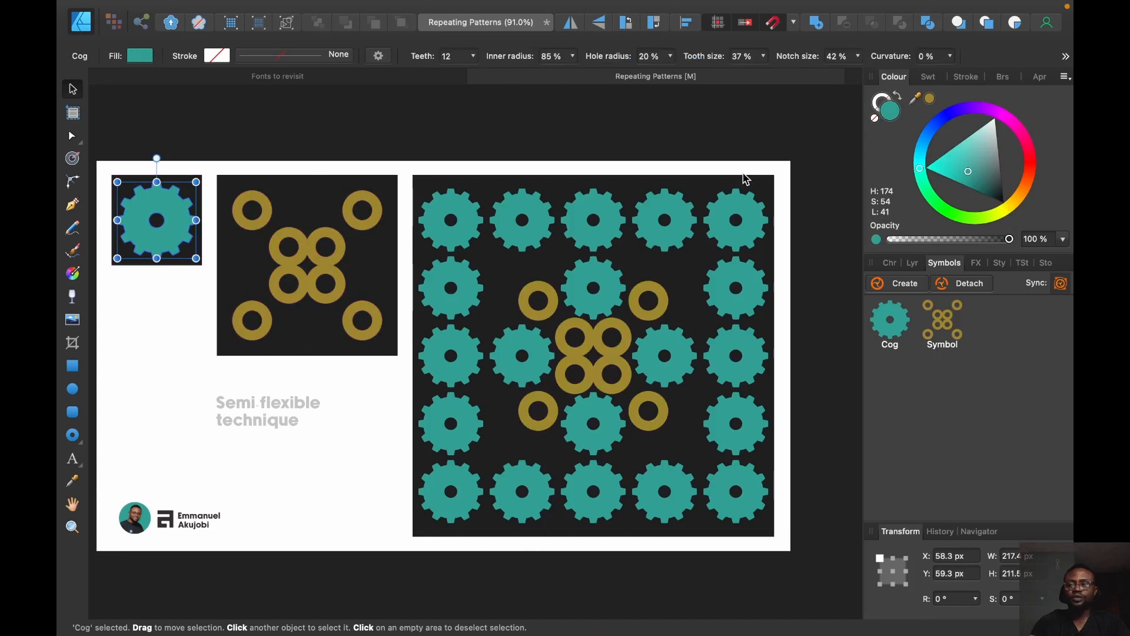
left_click_drag(921, 172, 991, 139)
- Enlarge the hole of the cog in the small dark square to a 43% hole radius
key("a")
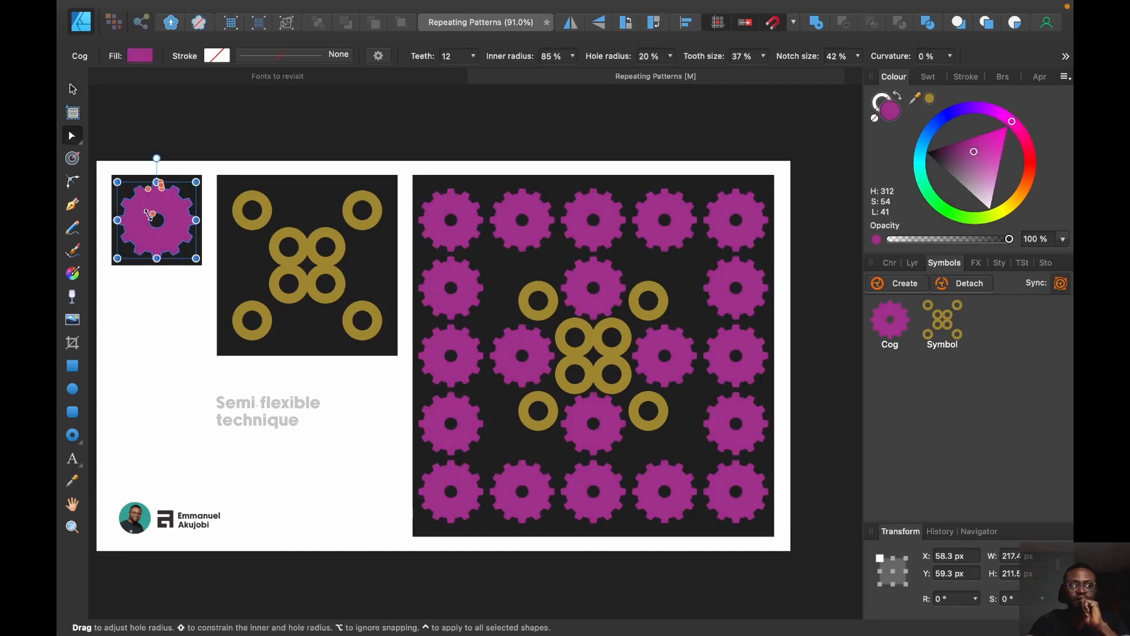
mouse_move(152, 213)
left_mouse_down()
mouse_move(139, 194)
mouse_move(156, 223)
mouse_move(147, 204)
left_mouse_up()
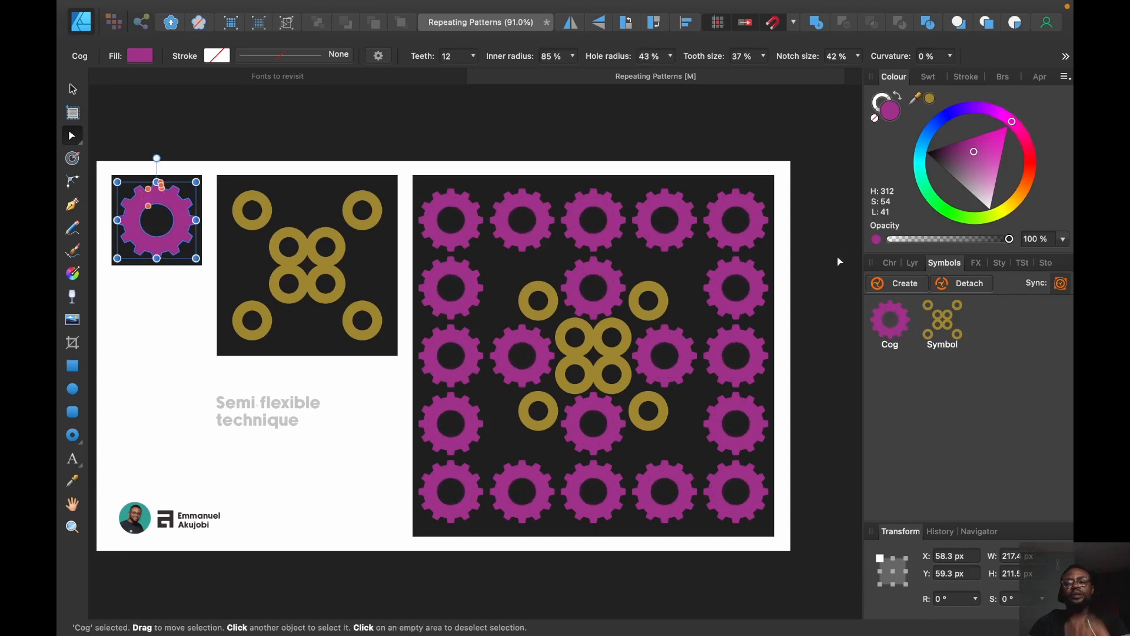
key("v")
- Hide the semi-flexible technique group and show the "Slide 4 - Flexible Technique" group
left_click(889, 262)
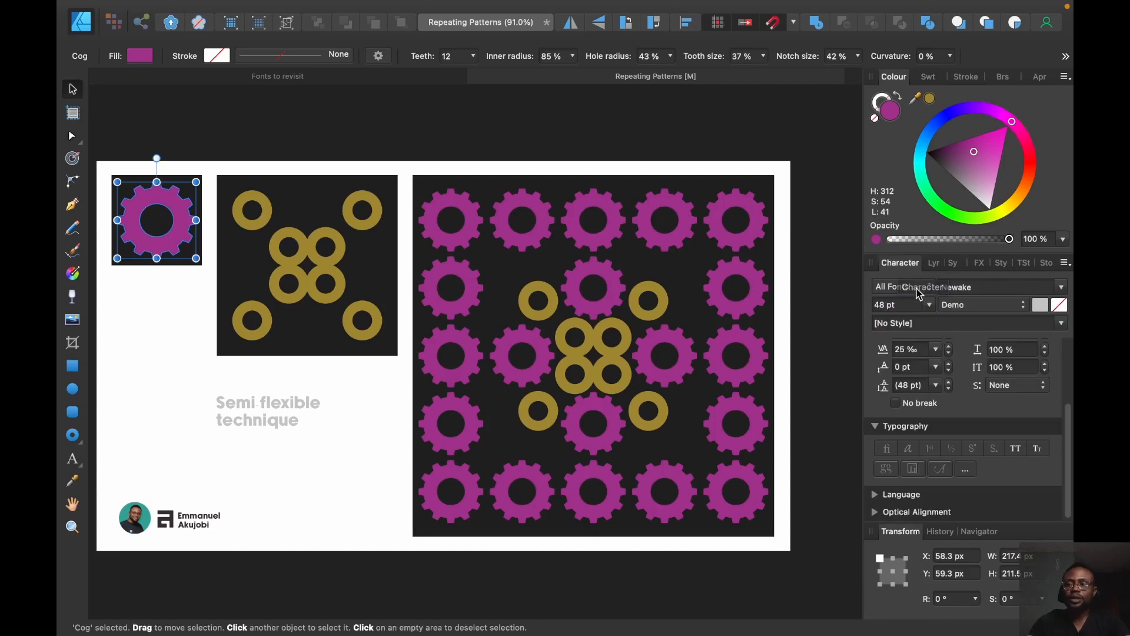
left_click(934, 263)
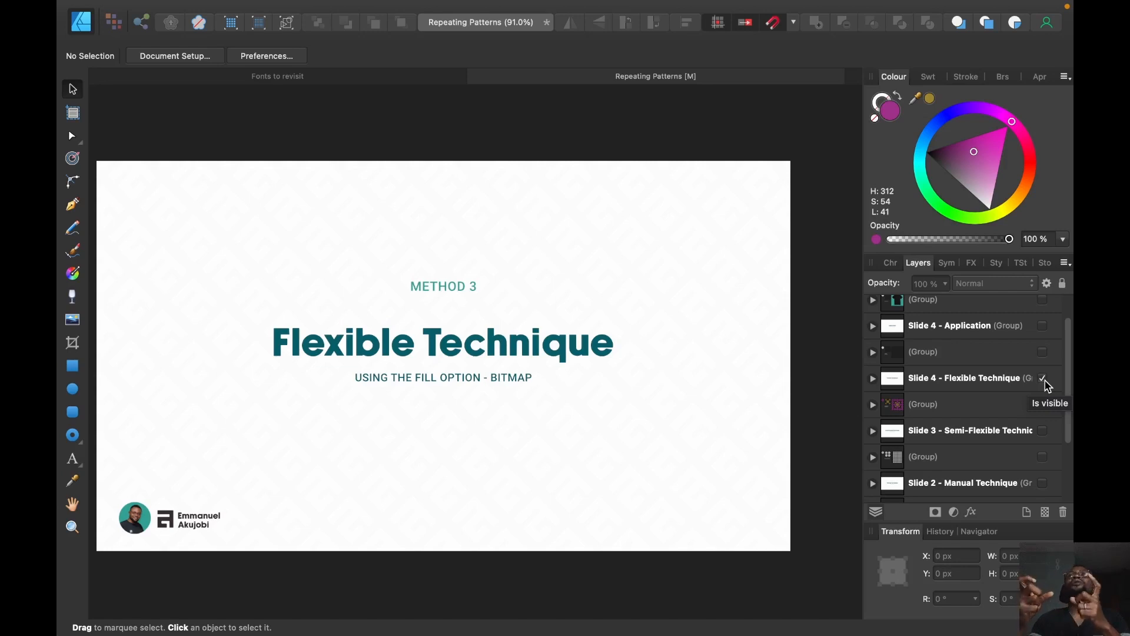
scroll(1007, 313, "up", 1)
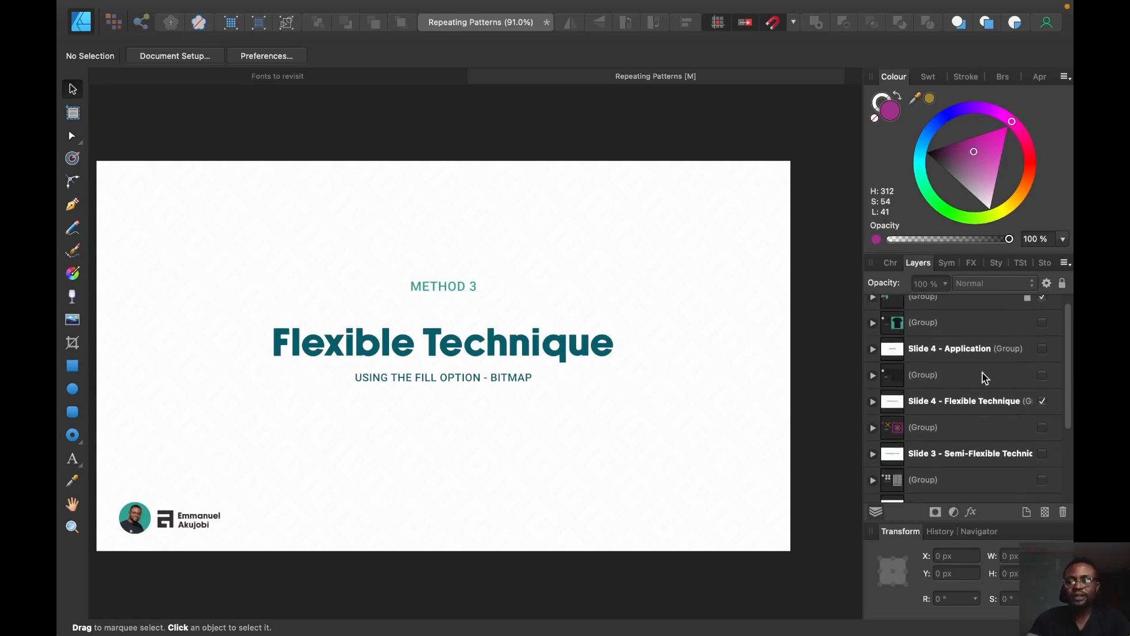
- Show the unnamed artwork group for the flexible technique and hide the "Slide 4 - Flexible Technique" group
left_click(1042, 375)
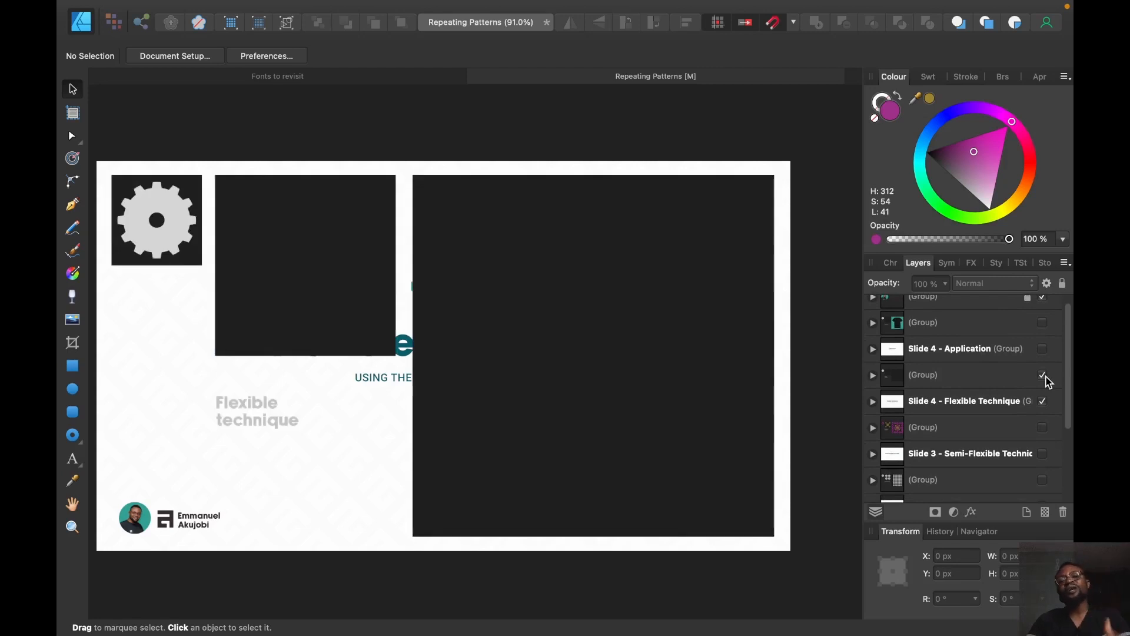
left_click(1050, 404)
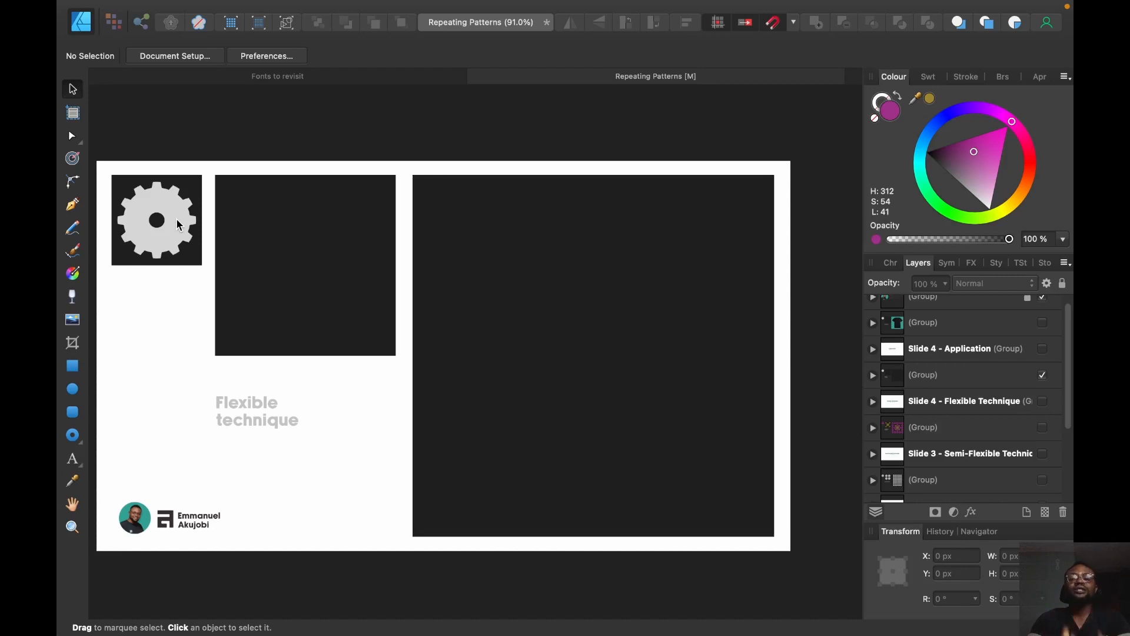
- Place a copy of the cog in the medium dark square and shrink it to about 111 px wide
left_click(168, 215)
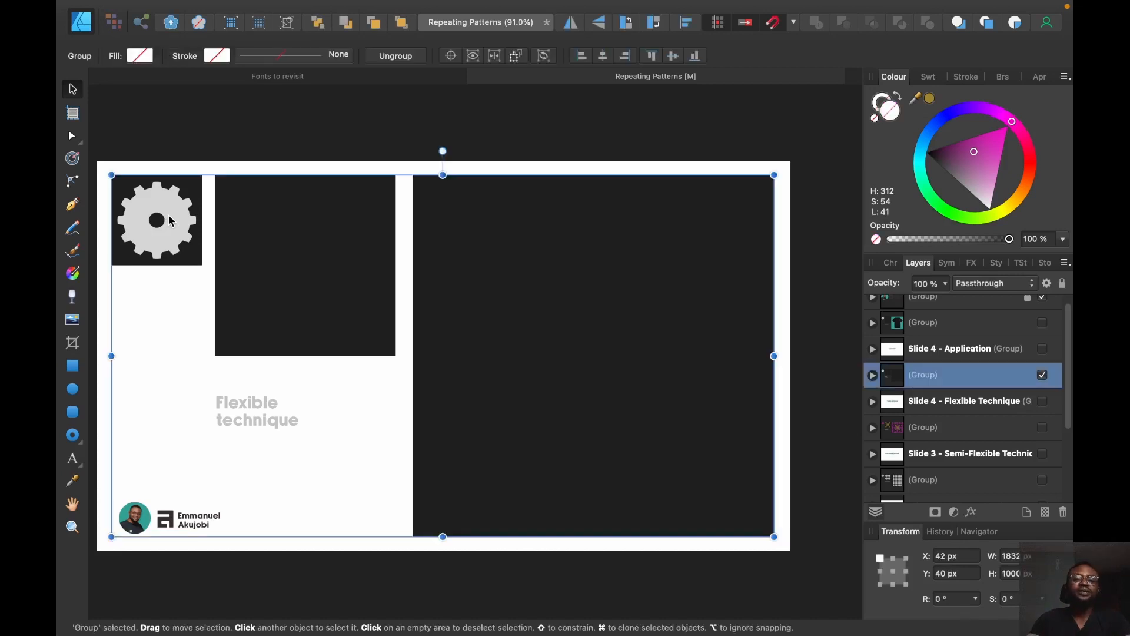
double_click(169, 221)
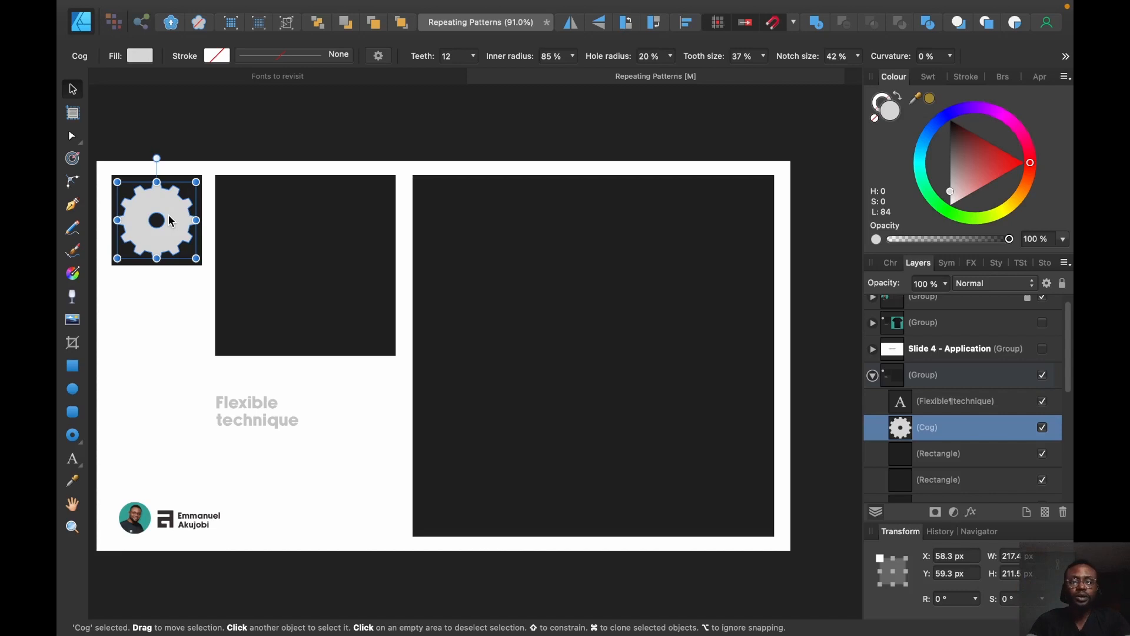
left_click(287, 208)
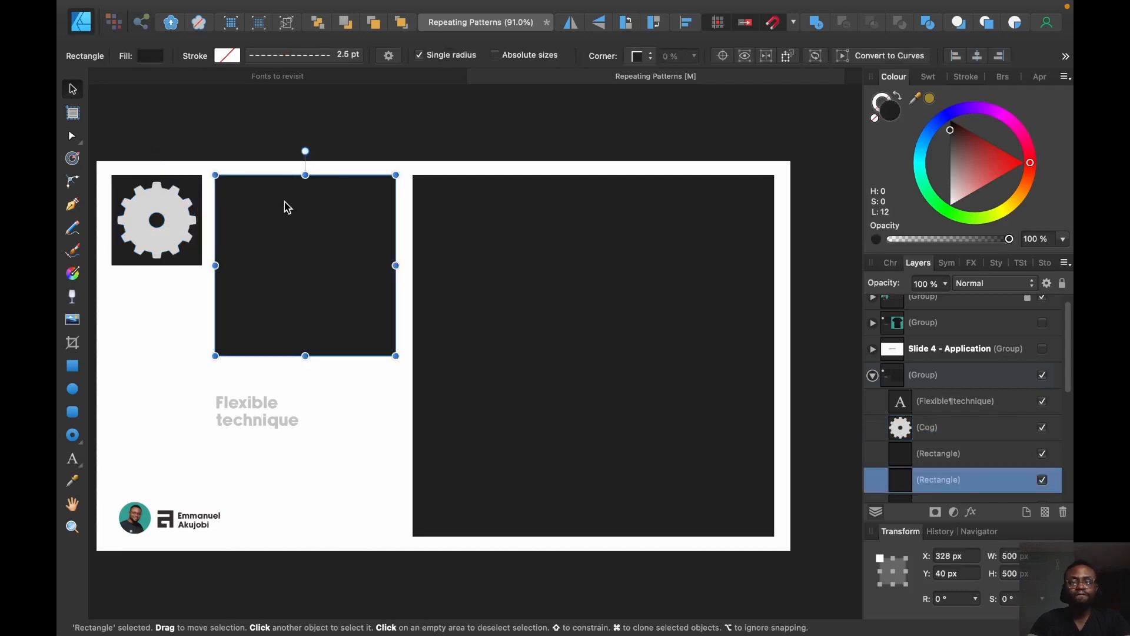
left_click(168, 218)
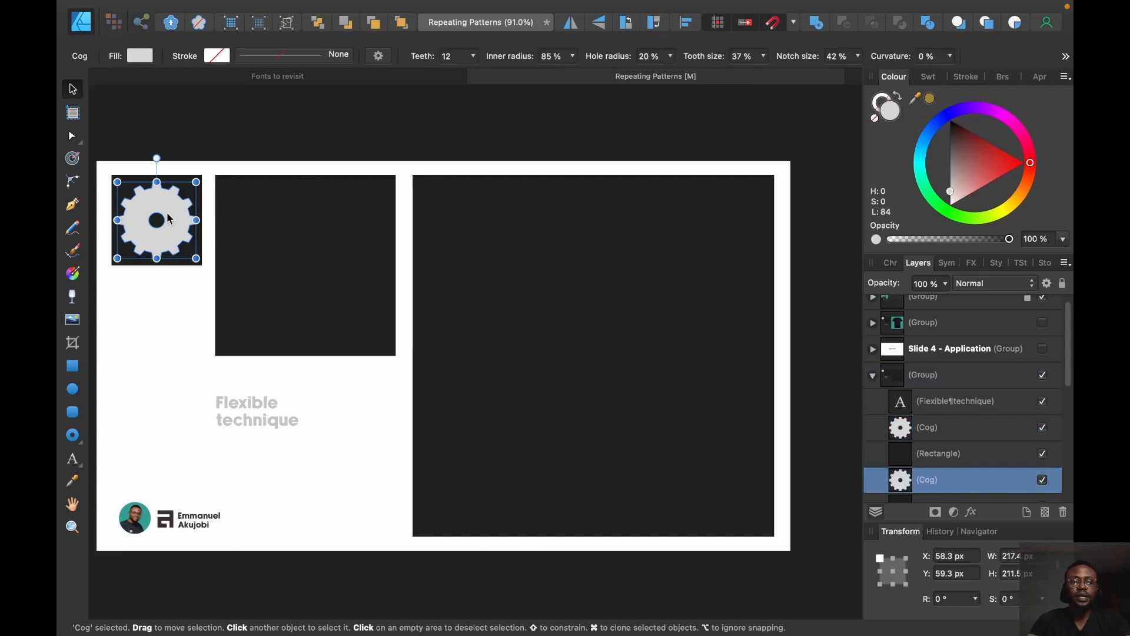
left_click_drag(167, 217, 269, 218)
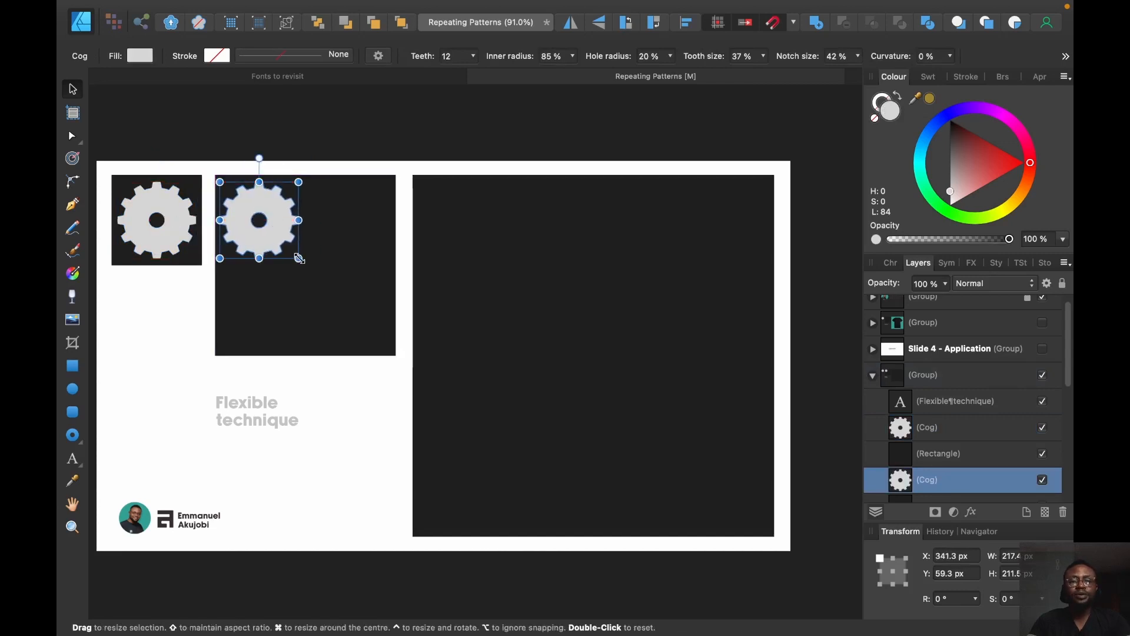
left_click_drag(299, 259, 247, 207)
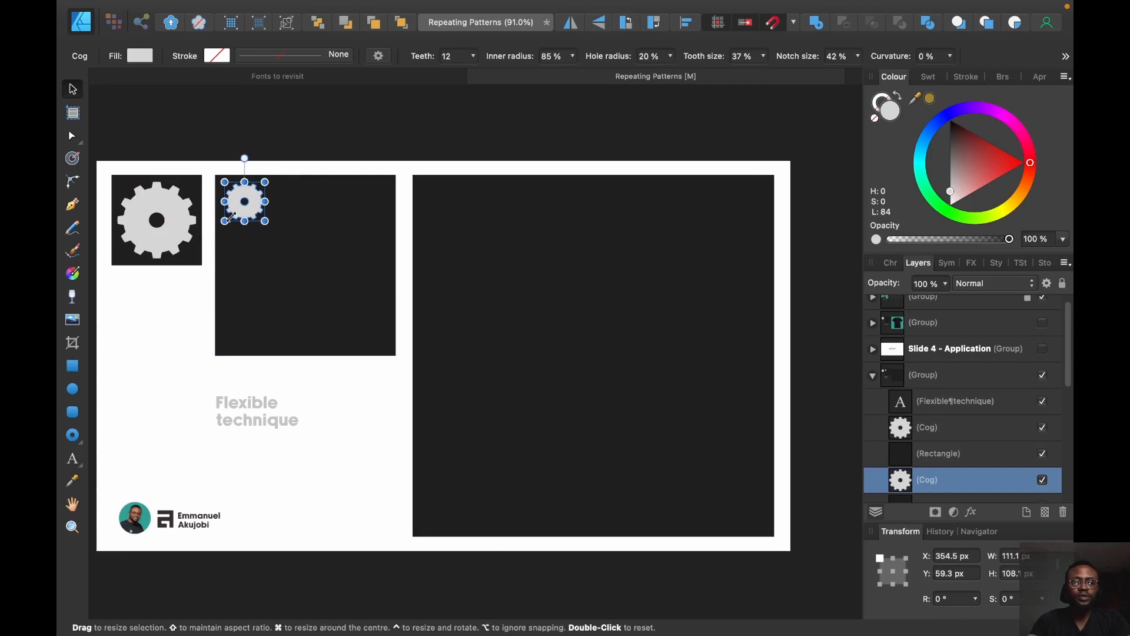
- Enlarge the hole of the copied cog to a 68% hole radius
key("a")
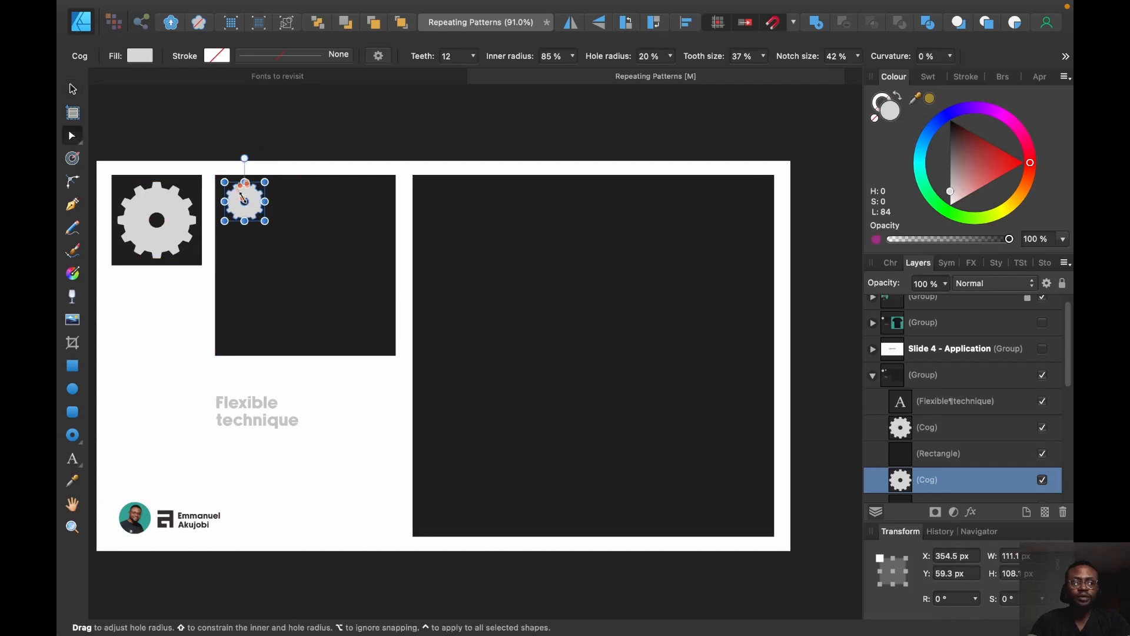
left_click_drag(243, 198, 235, 187)
key("v")
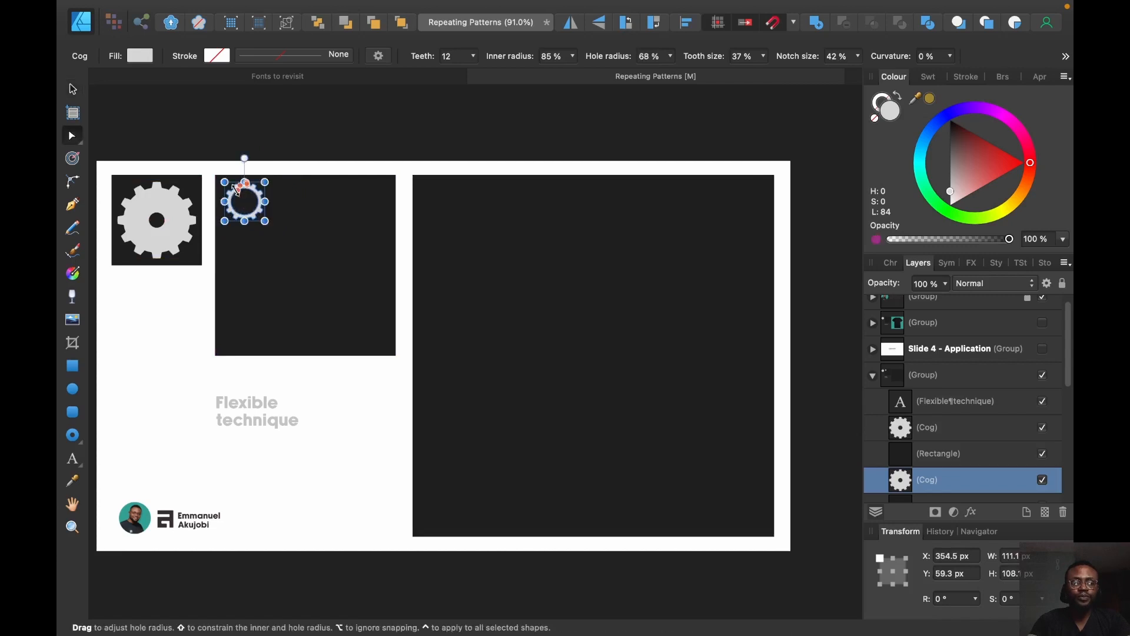
left_click(77, 87)
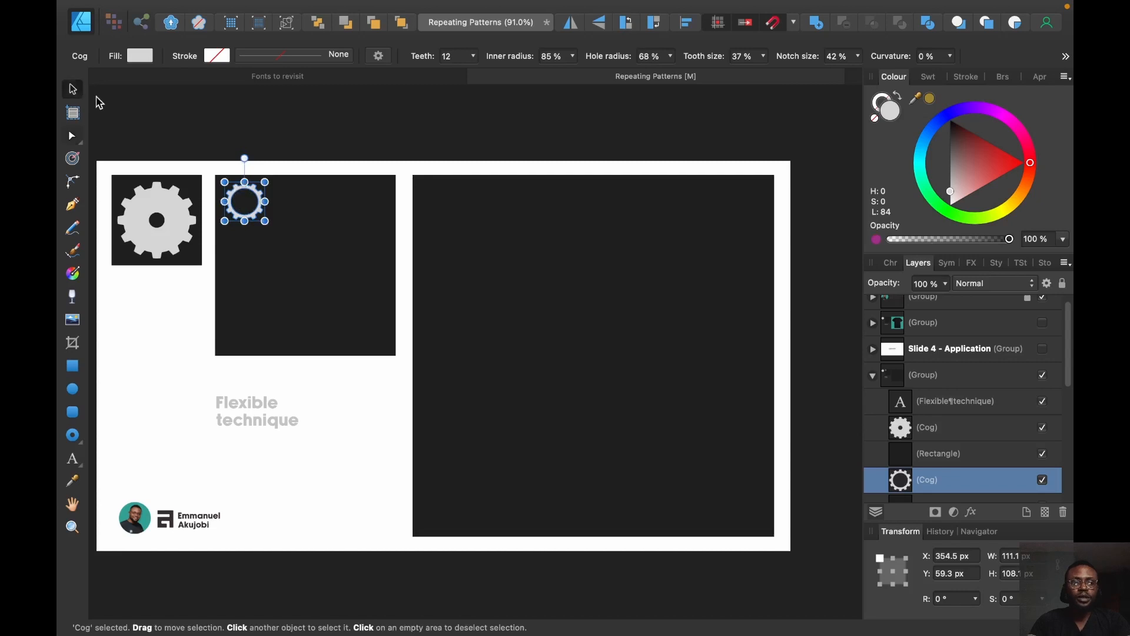
left_click(303, 115)
left_click(262, 204)
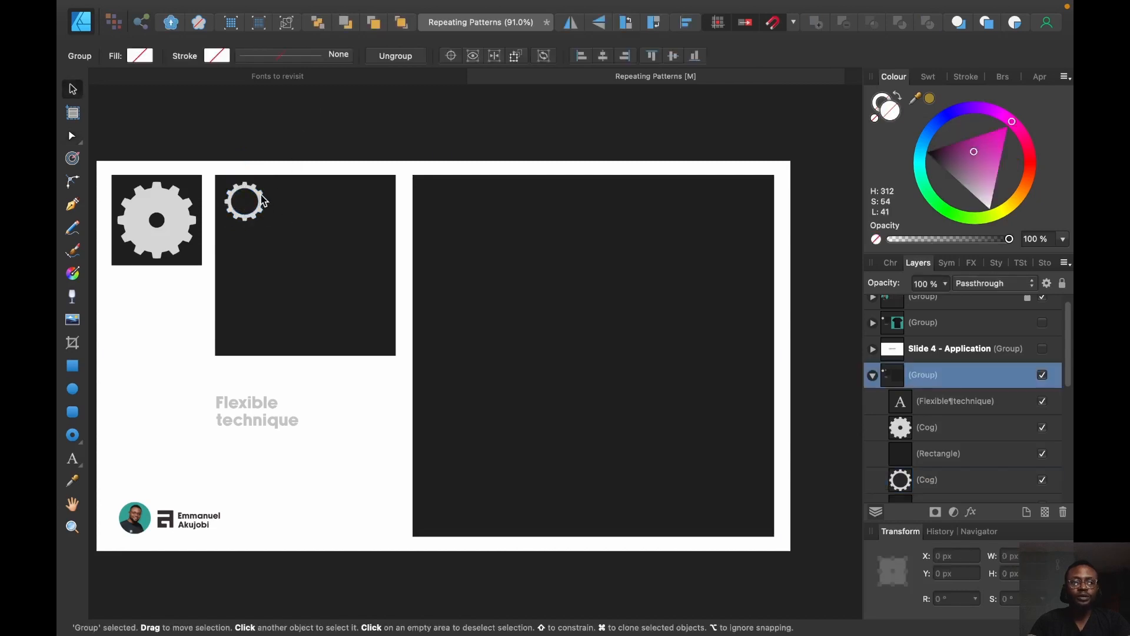
double_click(261, 204)
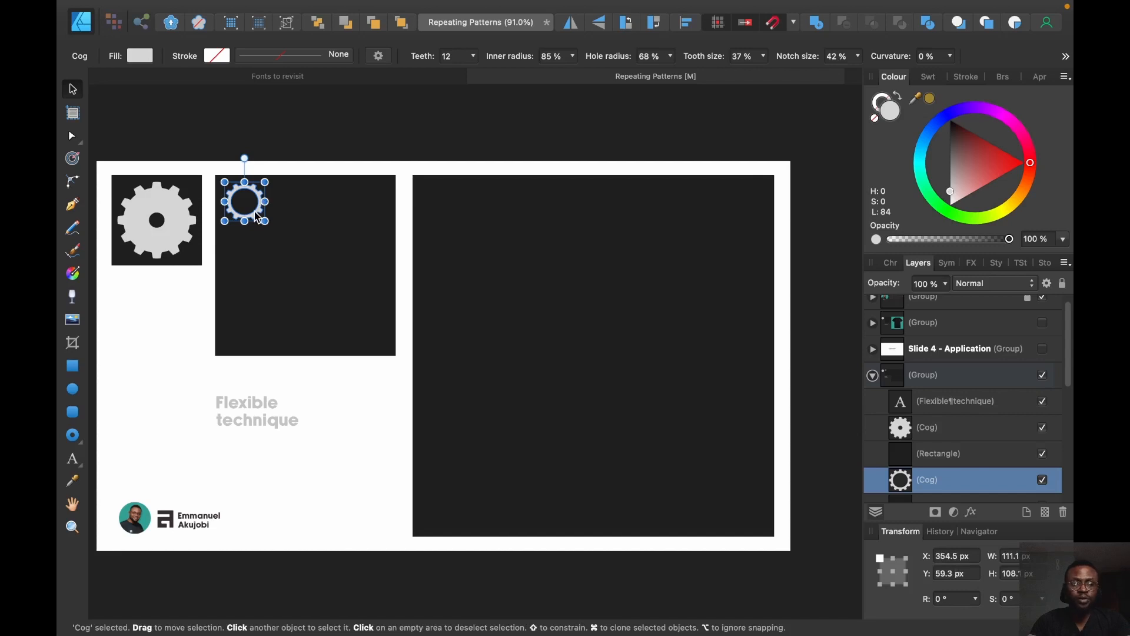
left_click_drag(256, 216, 256, 217)
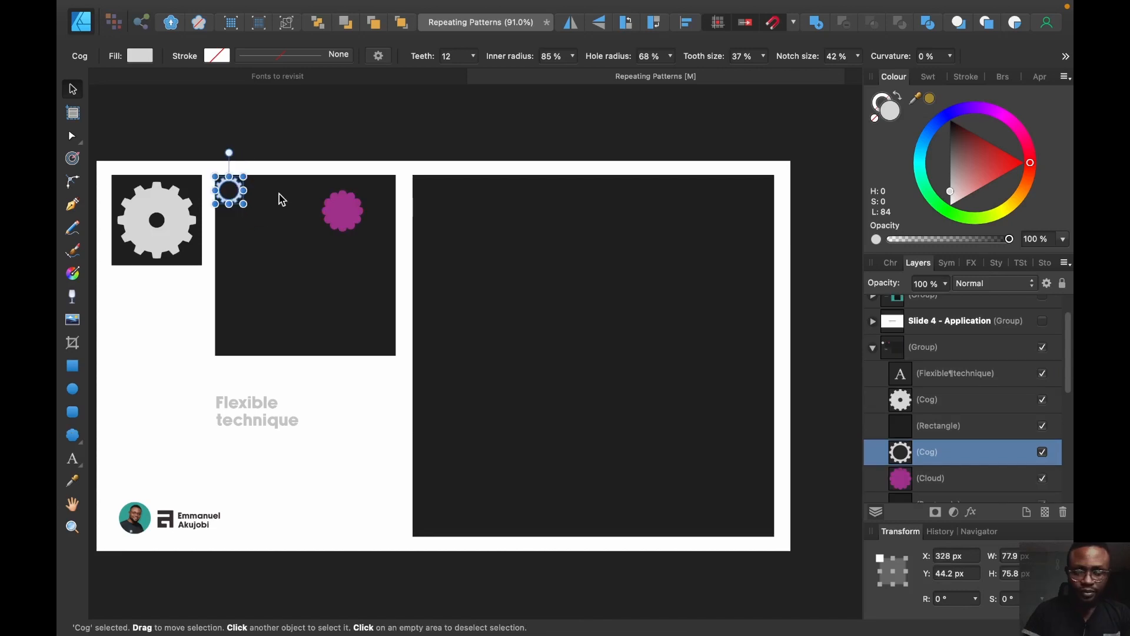
- Position the small cog at X 335 px in the medium dark square and fit the magenta cloud beside it at a matching size
key("super+equal")
scroll(277, 196, "left", 5)
scroll(277, 197, "up", 4)
scroll(280, 198, "up", 2)
scroll(280, 199, "left", 2)
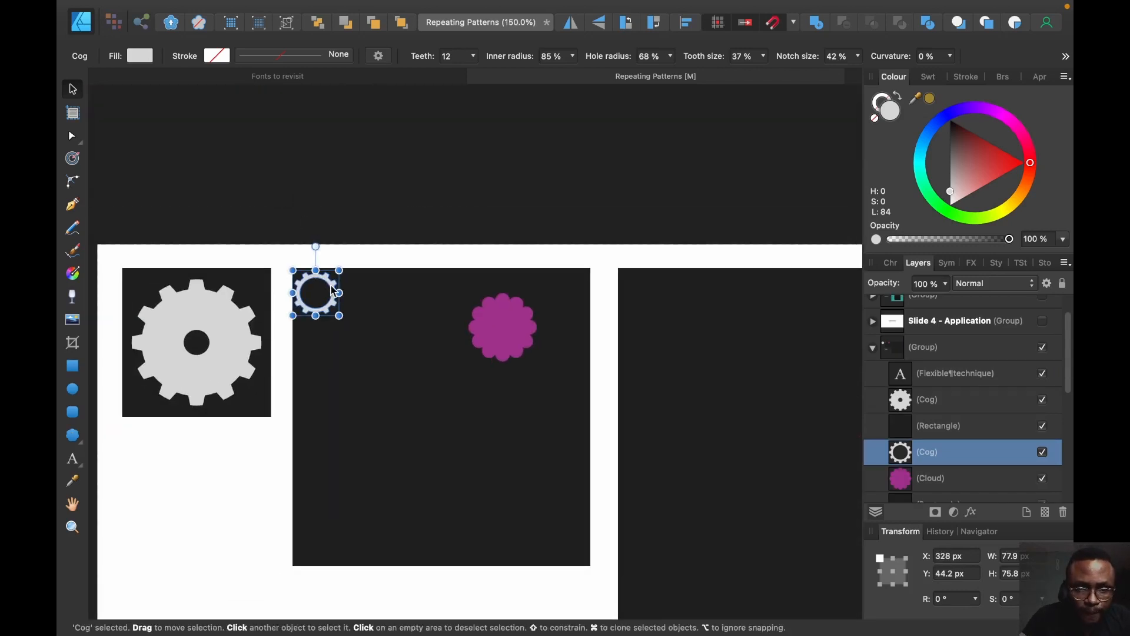
left_click_drag(334, 290, 339, 293)
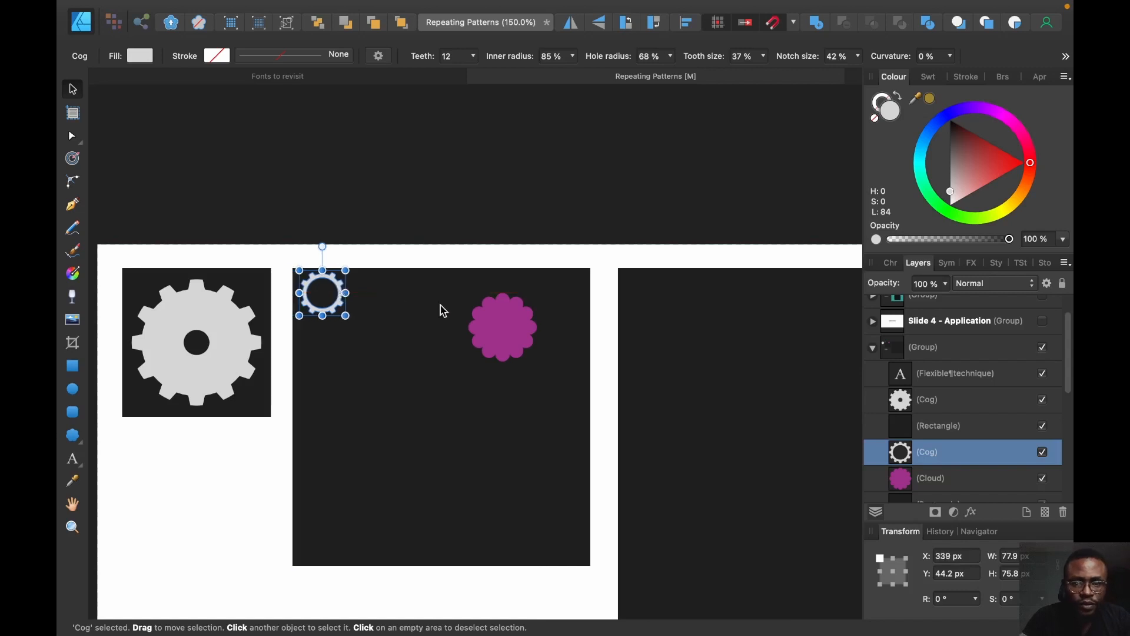
key("Left")
key("Left")
key("Left")
key("Left")
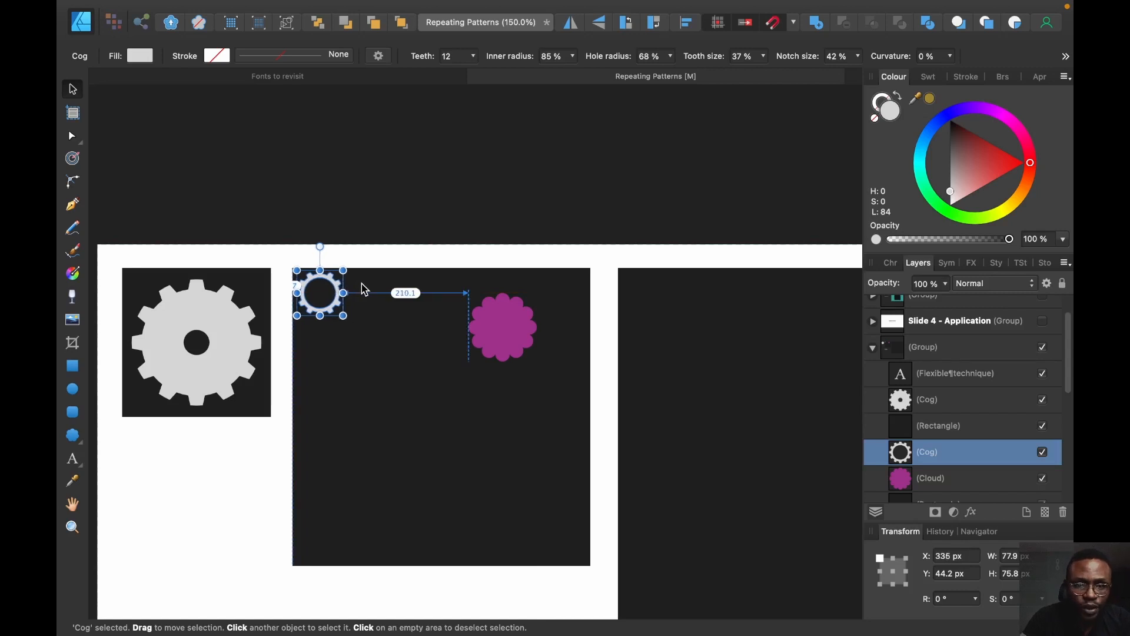
left_click_drag(502, 327, 383, 309)
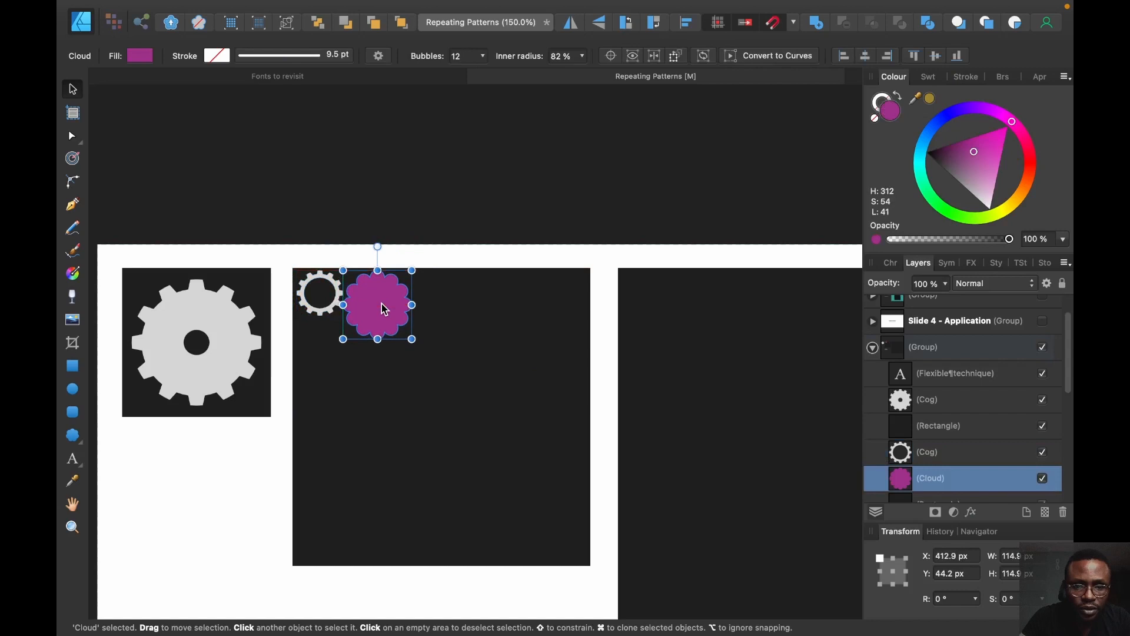
left_click_drag(342, 341, 348, 332)
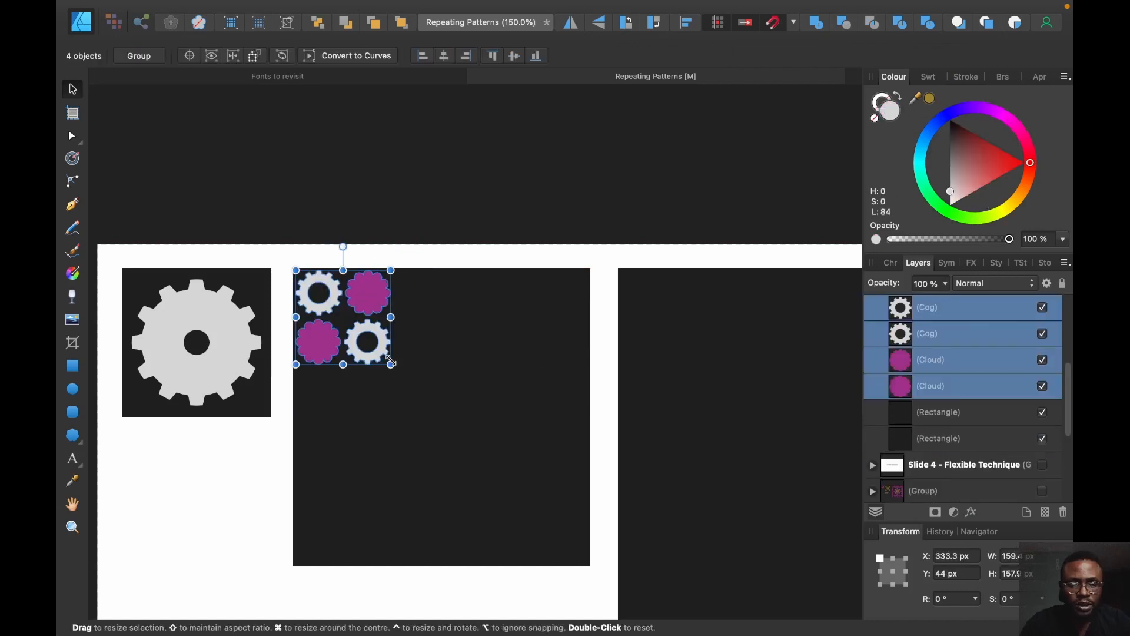
- Enlarge the two-by-two set of cogs and clouds to fill the medium dark square and nudge the left column inward
left_click_drag(394, 366, 587, 549)
left_click_drag(517, 441, 513, 442)
left_click(654, 351)
left_click(412, 356)
left_click(391, 479, "shift")
key("Right")
key("Right")
key("Right")
key("Right")
key("Right")
left_click(501, 365, "shift")
left_click(514, 443, "shift")
left_click(653, 377)
- Move the upper row of shapes slightly down and the lower row slightly up to even out the vertical margins
left_click(530, 369)
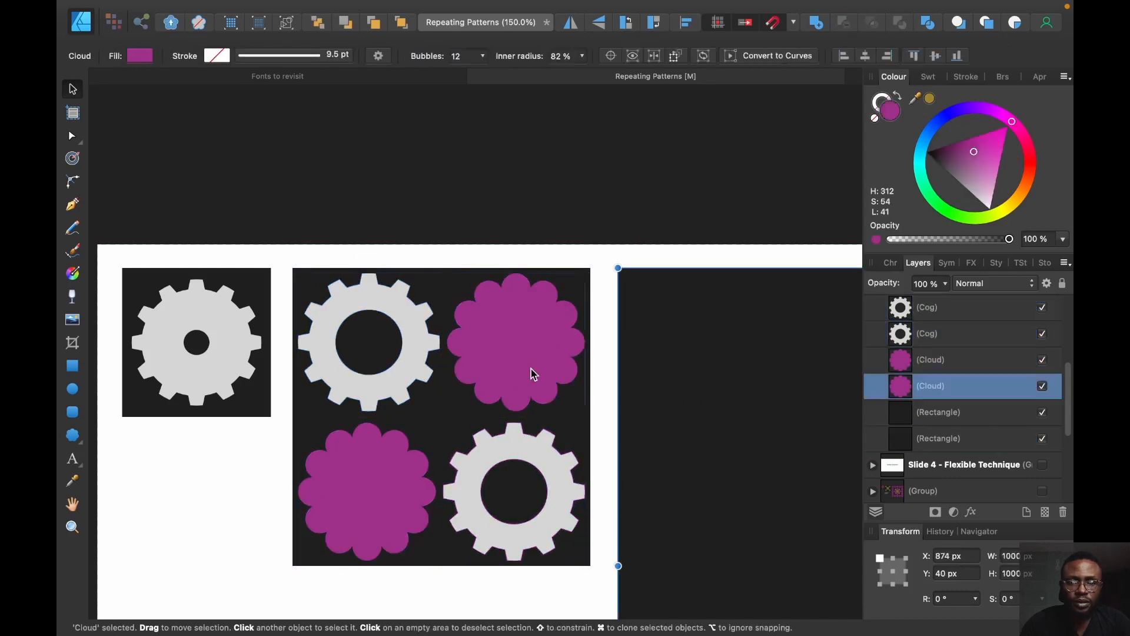
left_click(412, 377, "shift")
key("Down")
key("Down")
key("Down")
key("Down")
key("Down")
key("Down")
key("Down")
left_click(409, 465, "shift")
left_click(467, 480, "shift")
left_click_drag(468, 480, 467, 477)
key("Escape")
- Recolour the upper-right cloud in the medium dark square with the previously picked gold colour
double_click(524, 336)
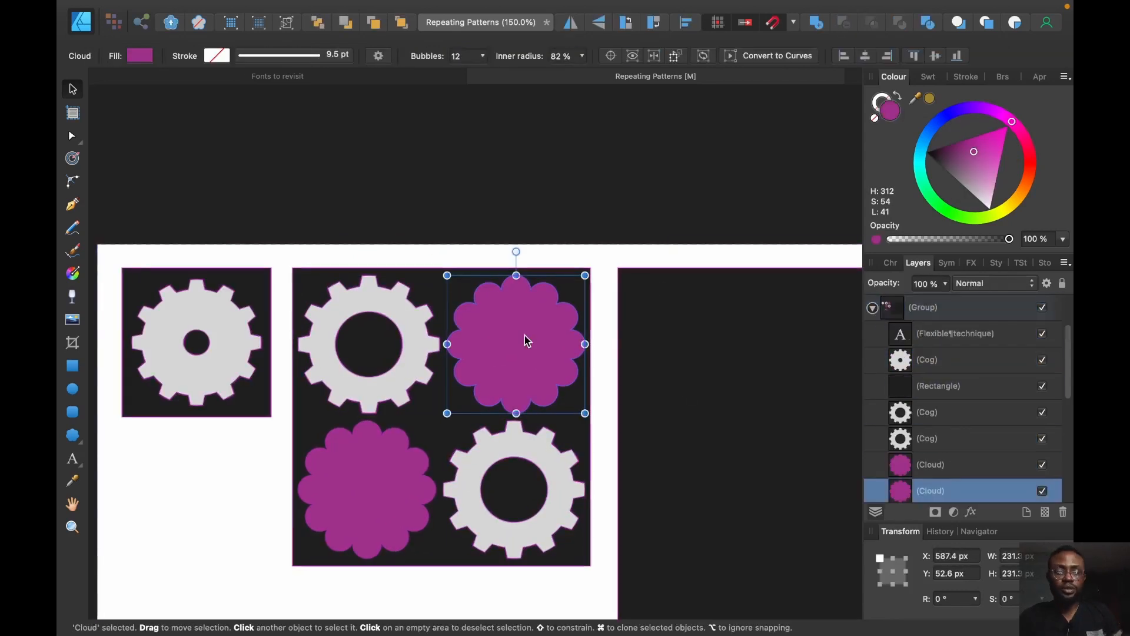
mouse_move(1012, 122)
left_mouse_down()
mouse_move(927, 131)
mouse_move(912, 167)
mouse_move(1004, 116)
left_mouse_up()
left_click(986, 163)
left_click_drag(986, 162, 979, 150)
left_click_drag(978, 151, 950, 169)
left_click(929, 99)
- Recolour the lower-right cog in the medium dark square turquoise (H 182, S 77, L 41)
left_click(550, 462)
left_click(919, 159)
left_click(452, 197)
- Reduce the hole of the upper-left light grey cog in the medium dark square to a 29% hole radius
key("super+minus")
scroll(441, 264, "down", 2)
double_click(425, 292)
key("a")
left_click_drag(385, 269, 389, 276)
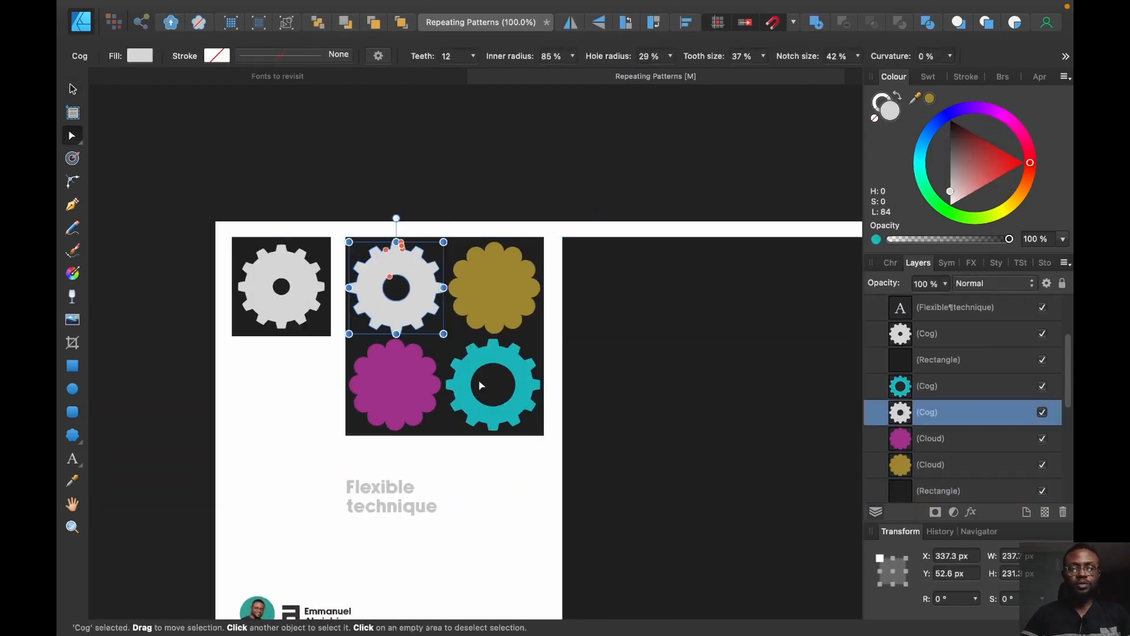
- Reshape the turquoise cog's teeth so they widen into a closed outer ring with triangular notches
left_click(475, 401)
left_click_drag(483, 347, 509, 336)
key("v")
left_click(219, 141)
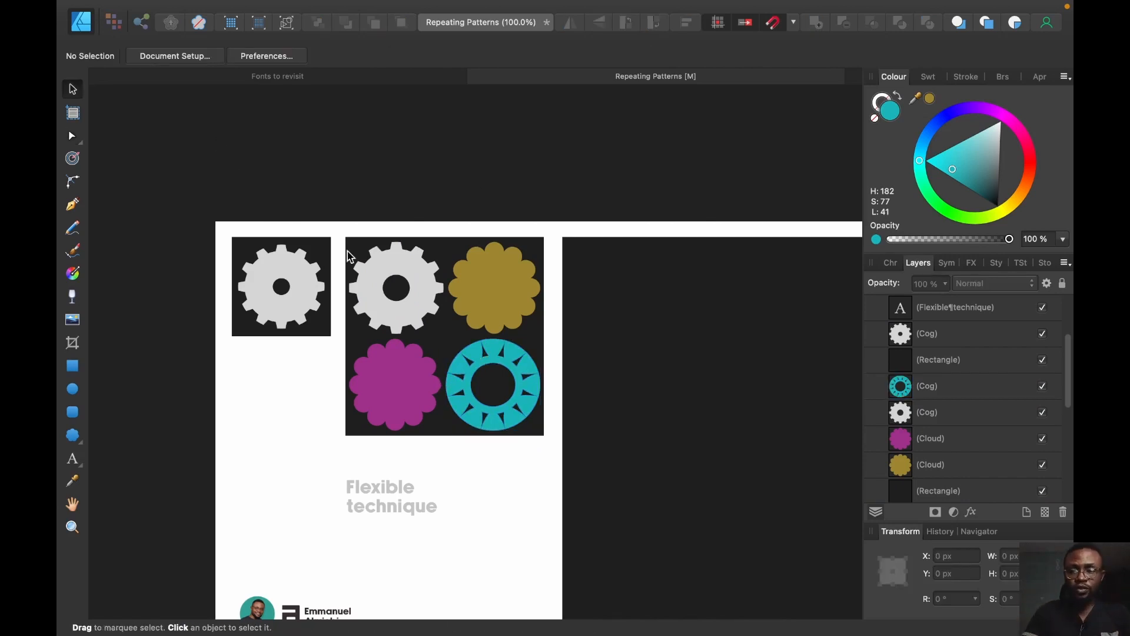
- Create a symbol from the group of four shapes and place an instance of it in the large dark square
left_click(531, 294)
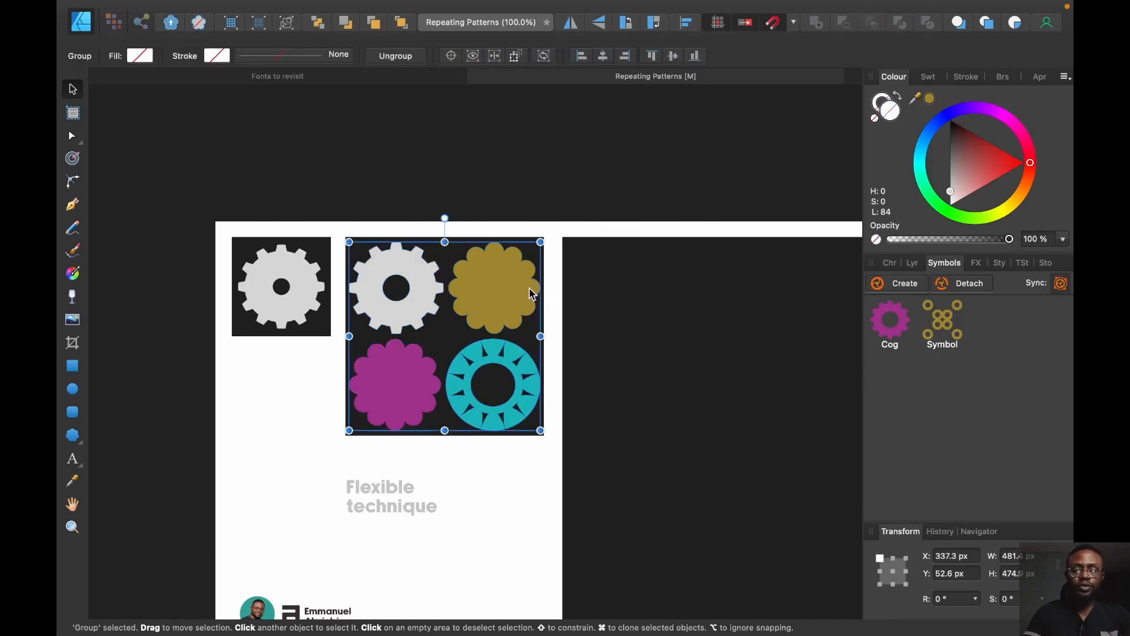
left_click(916, 286)
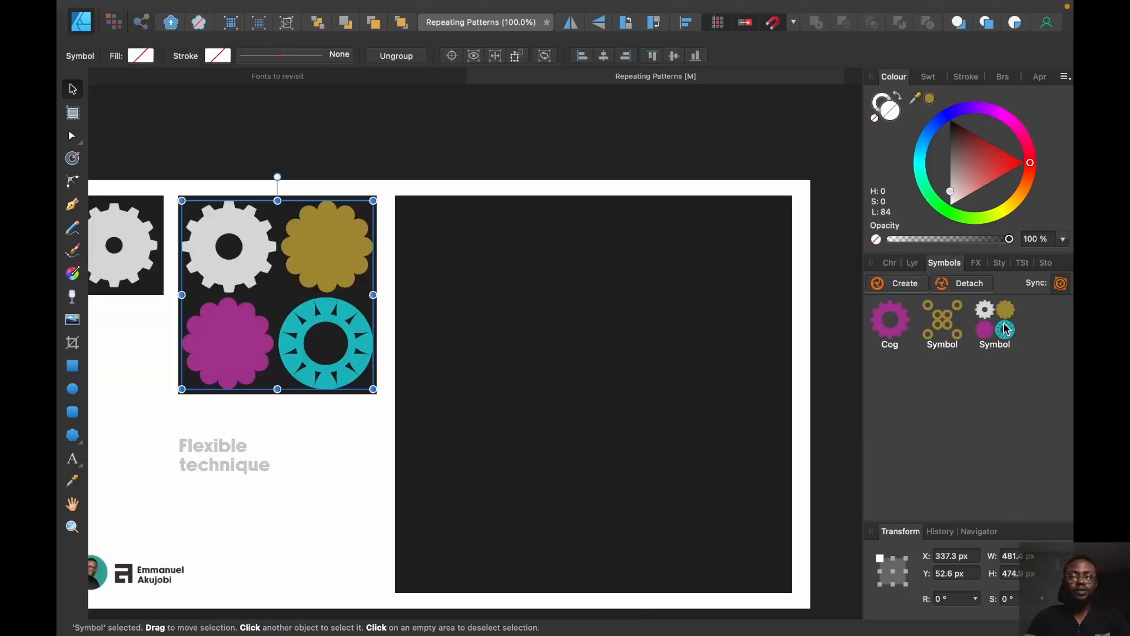
left_click(574, 229)
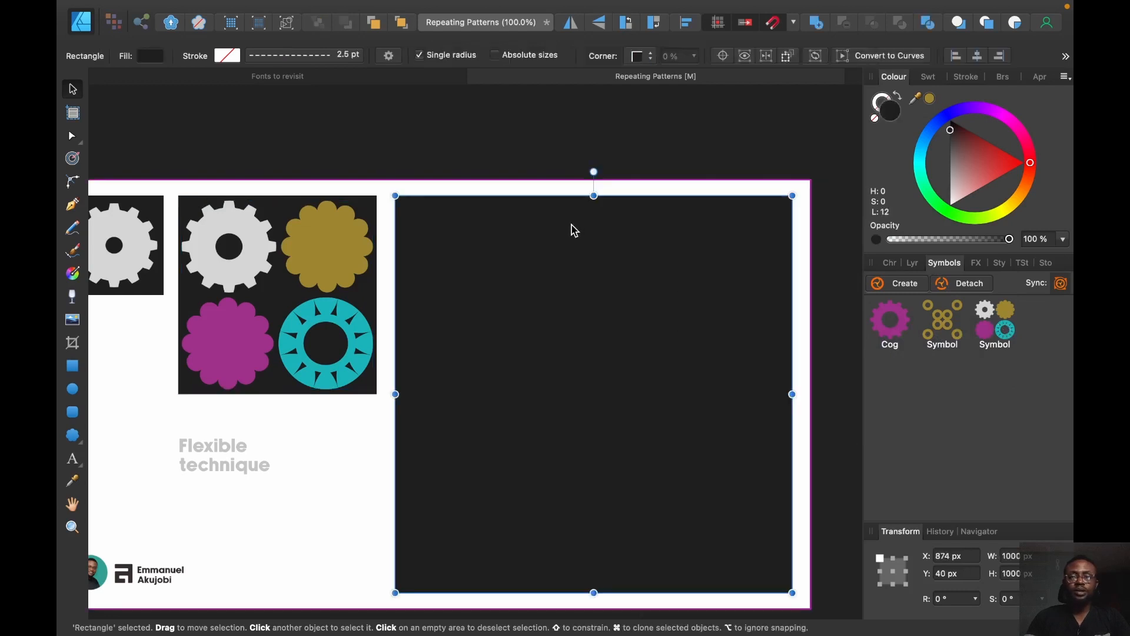
left_click_drag(1005, 317, 504, 298)
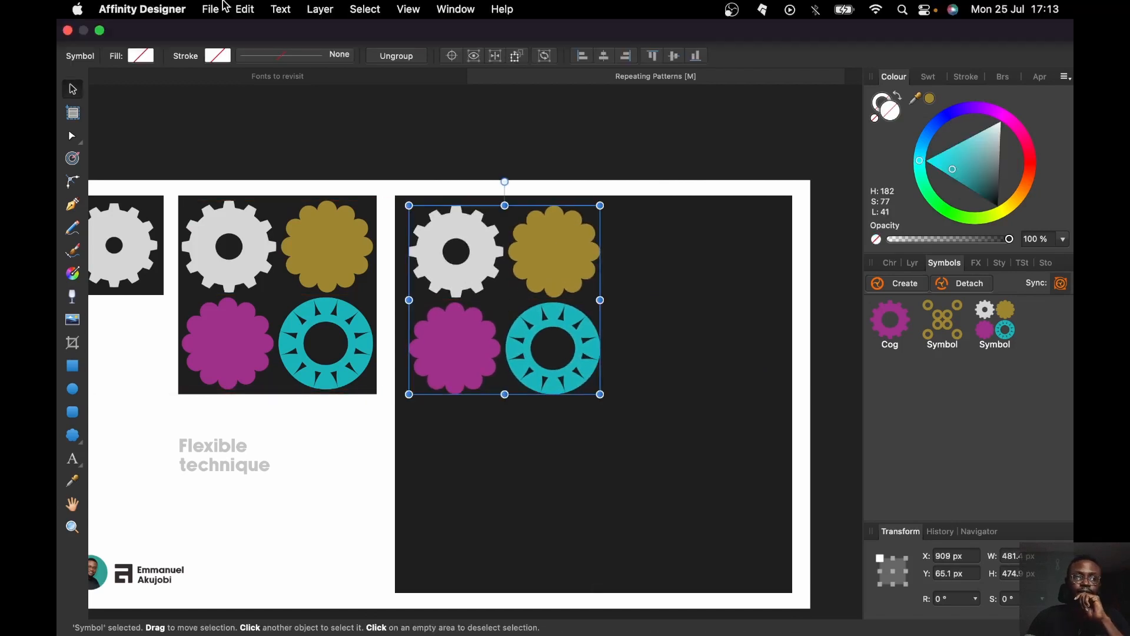
- Start a PNG export with the area limited to Selection Only for the placed symbol instance
left_click(211, 10)
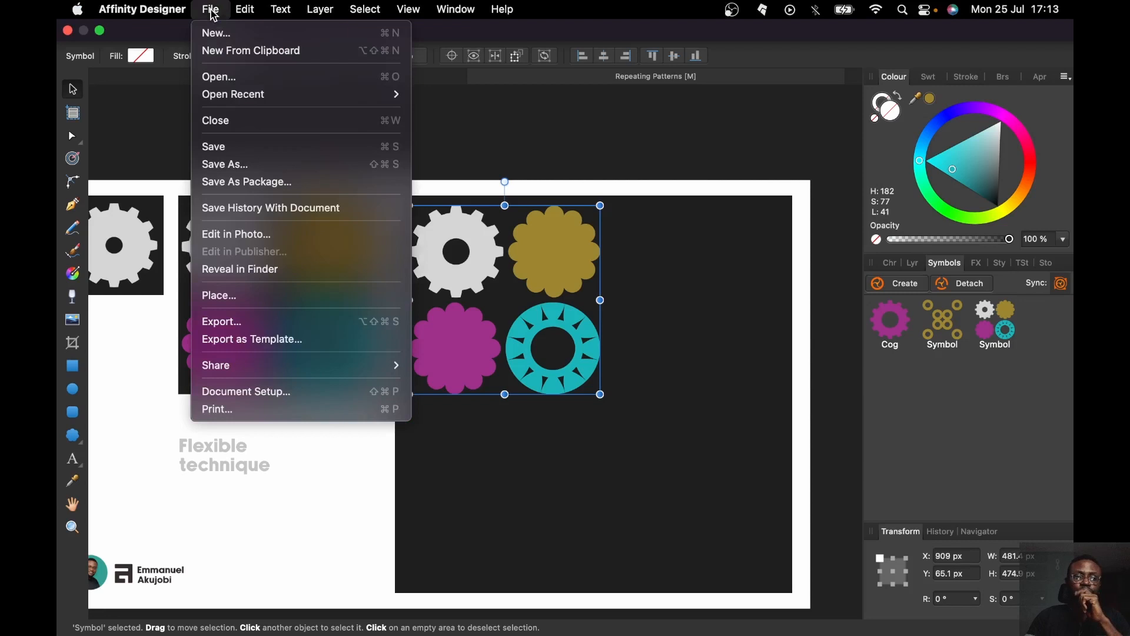
left_click(247, 320)
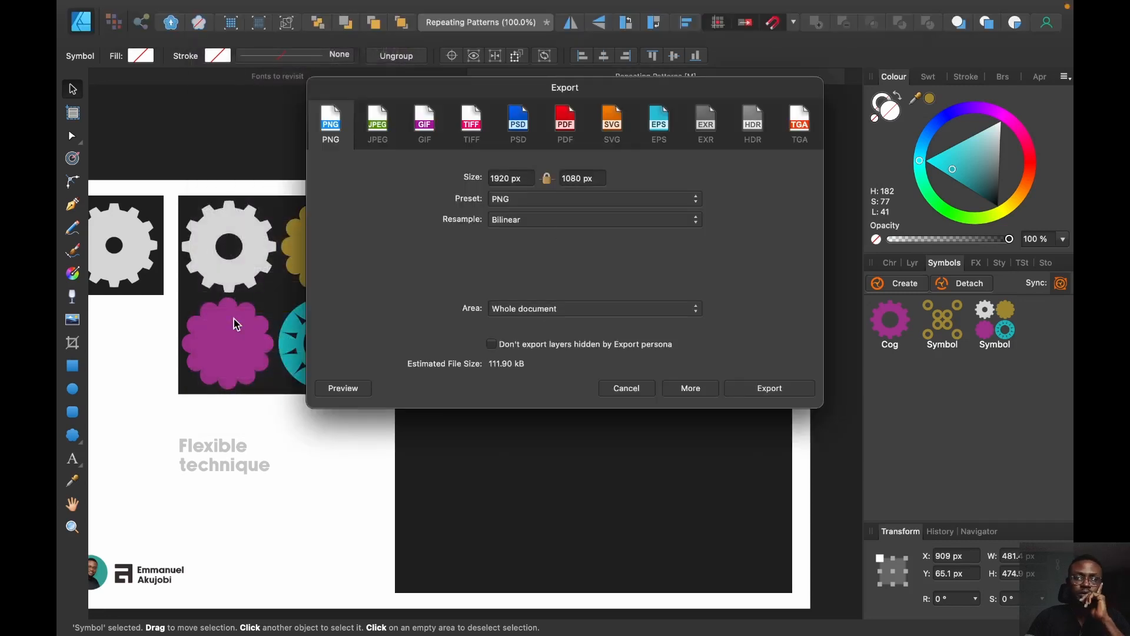
left_click(521, 308)
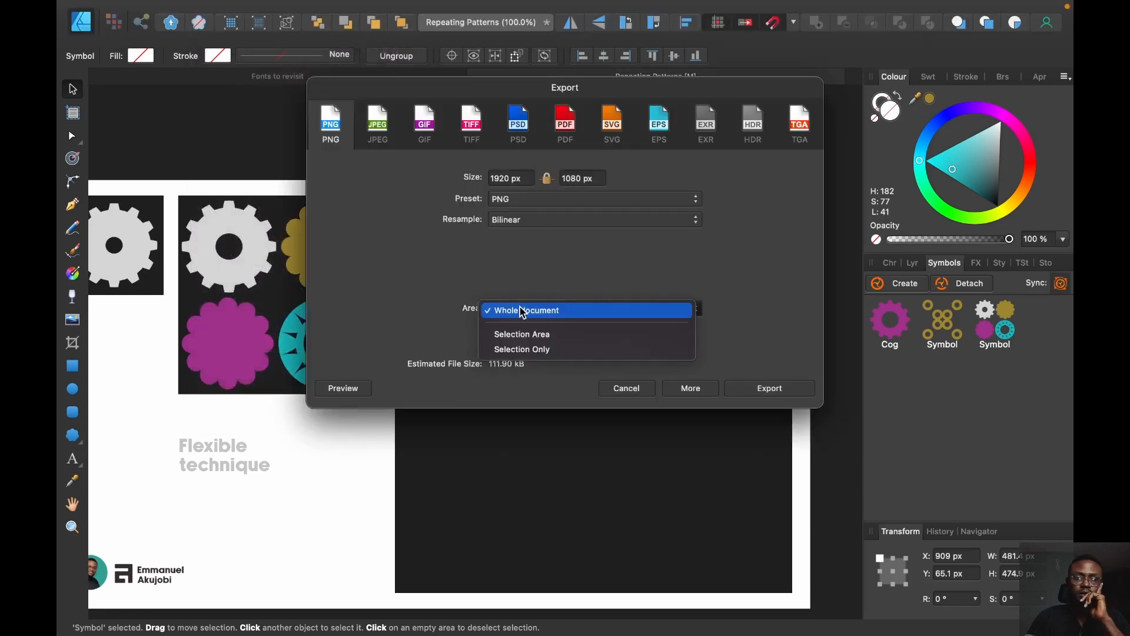
left_click(526, 352)
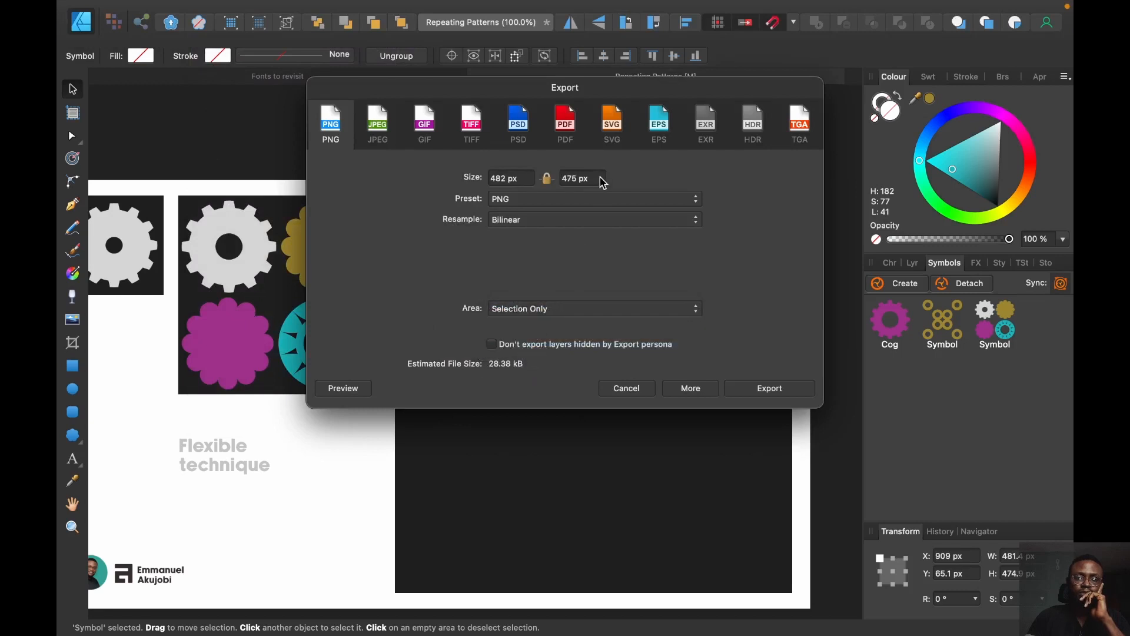
- Set the width of the PNG export to 1000 px, keeping the proportions locked
double_click(507, 177)
right_click(506, 177)
double_click(506, 177)
left_click(506, 176)
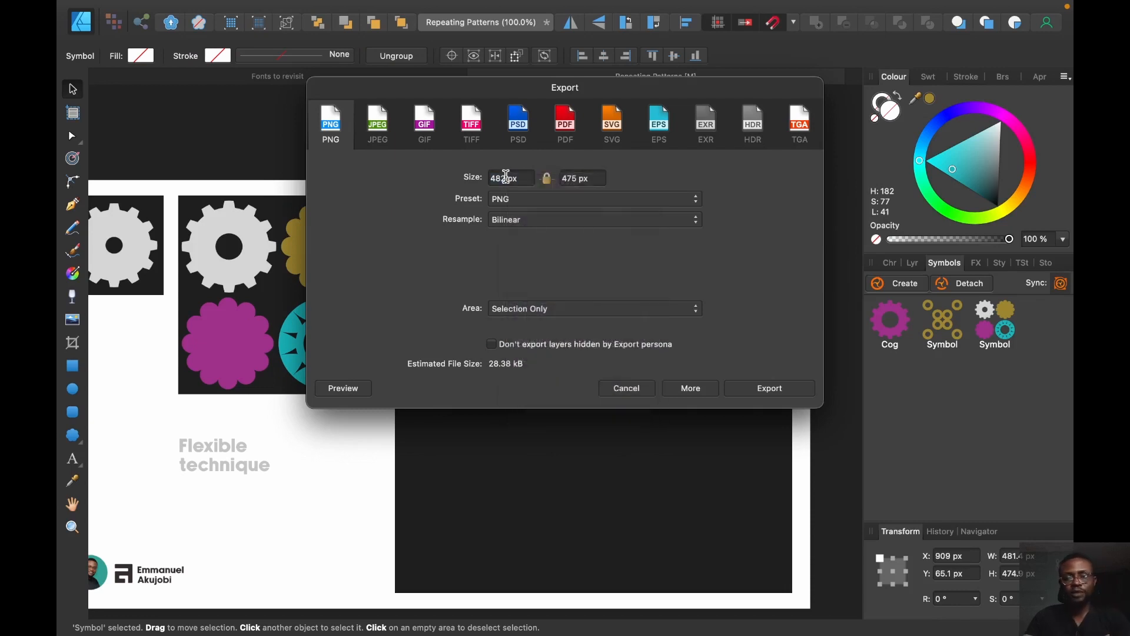
type("100")
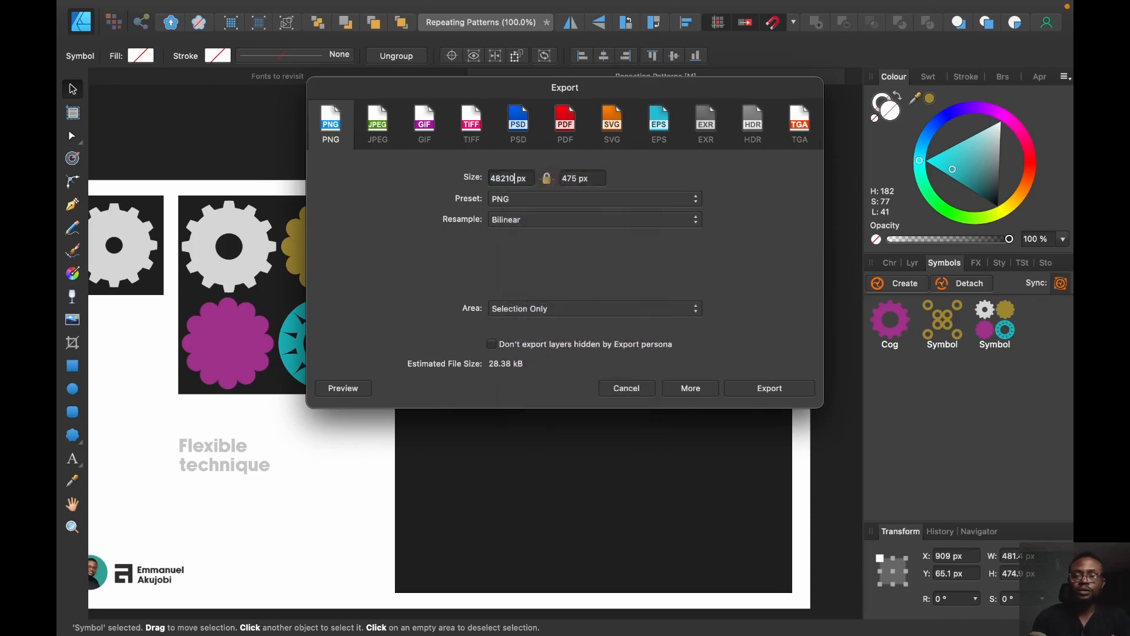
key("BackSpace")
key("BackSpace")
key("BackSpace")
key("BackSpace")
key("BackSpace")
type("100")
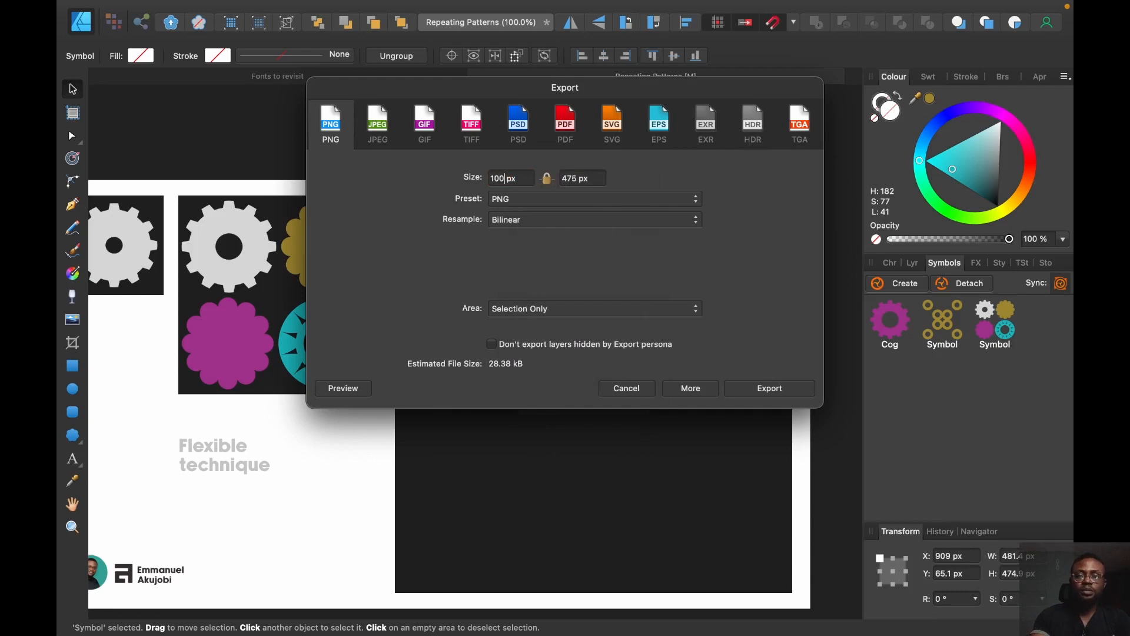
type("0")
key("Tab")
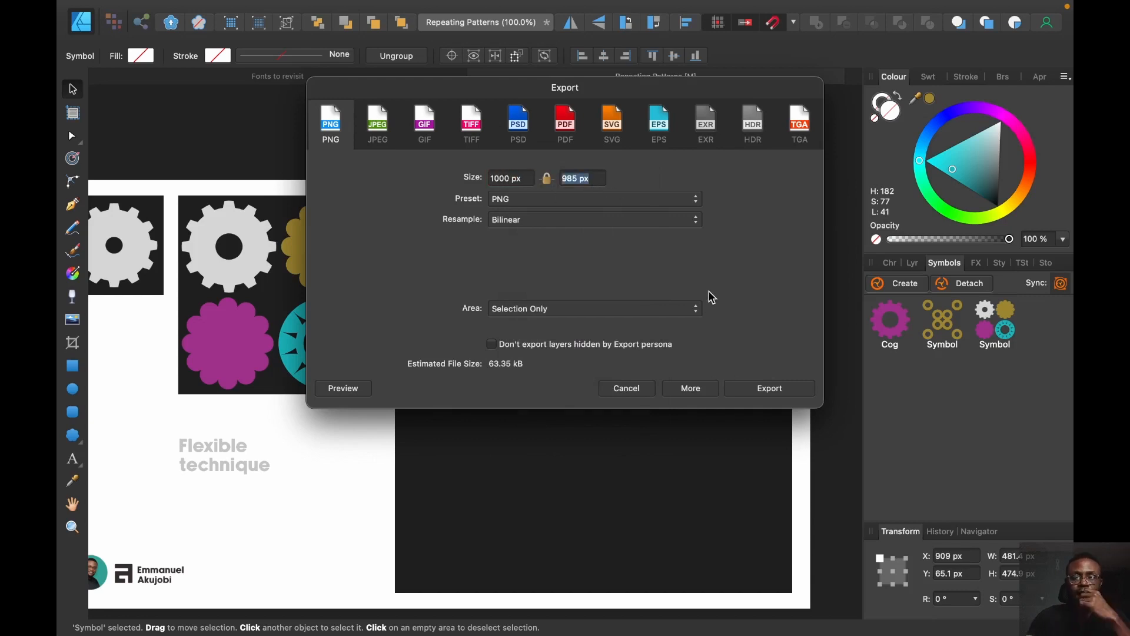
- Set the PNG resampling to Bicubic and export the symbol as "Repeating Patterns - cog" in the Patterns folder
left_click(691, 221)
left_click(663, 241)
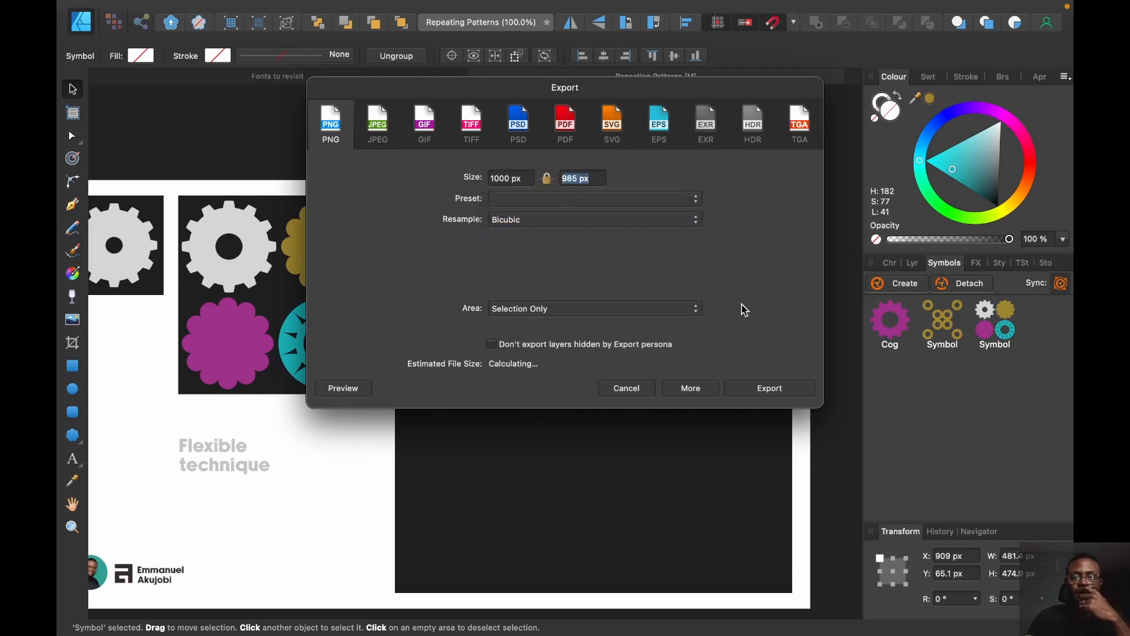
left_click(771, 387)
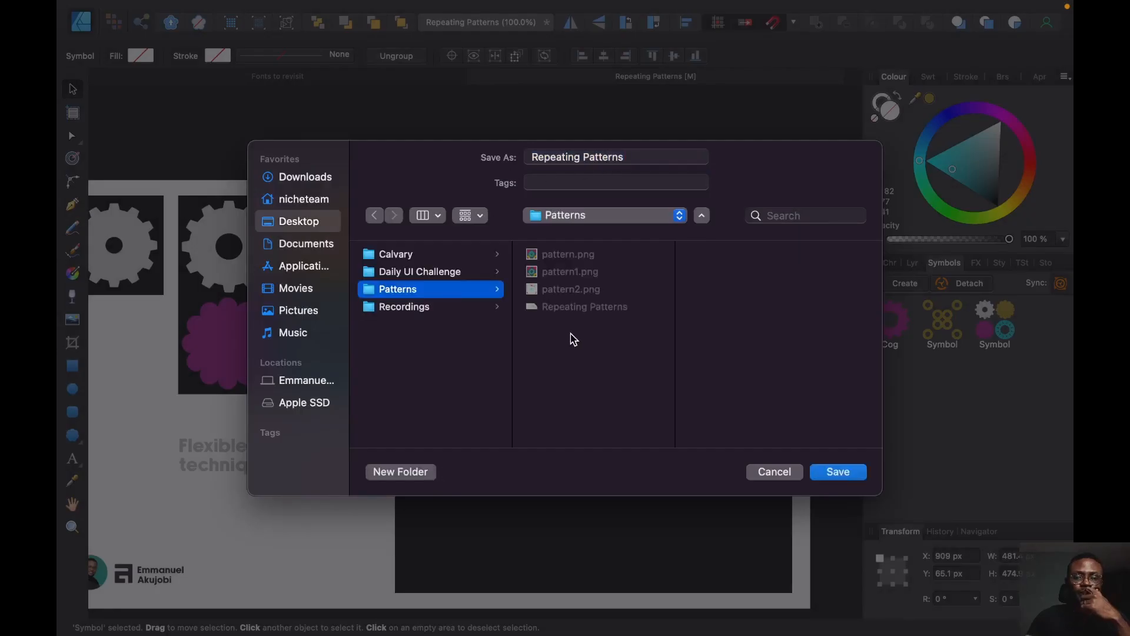
left_click(627, 156)
type("- c")
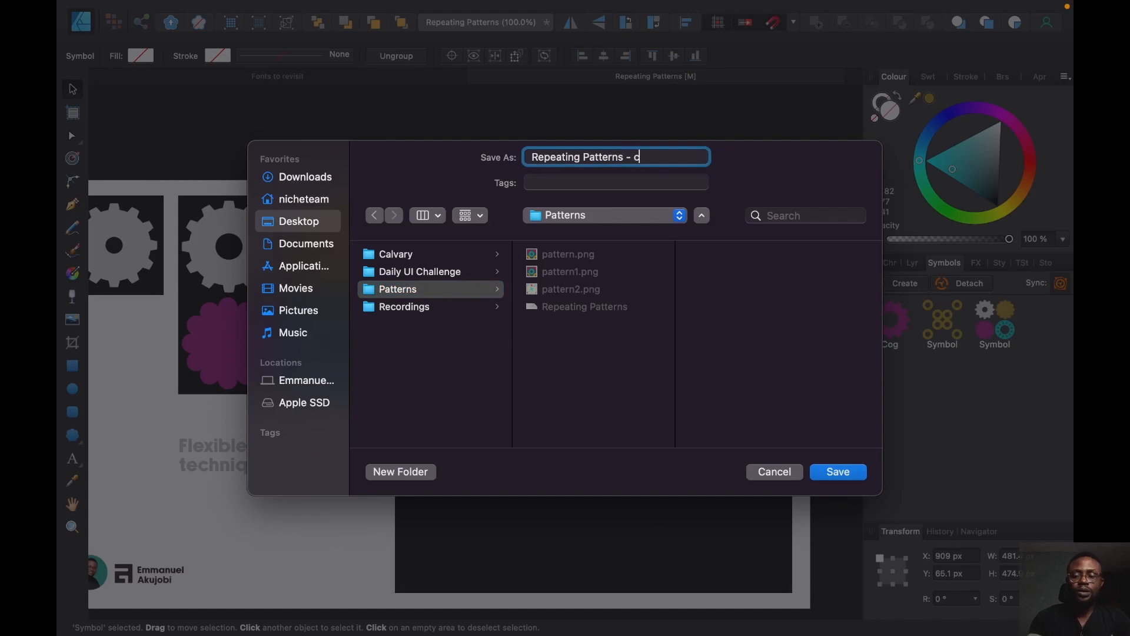
type("og")
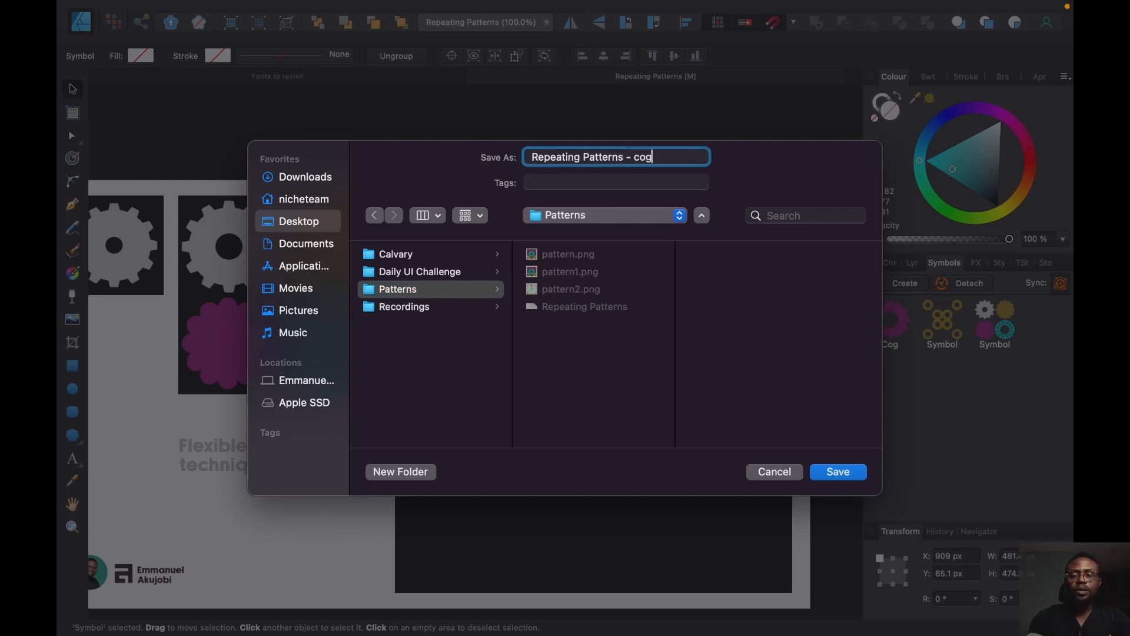
left_click(843, 476)
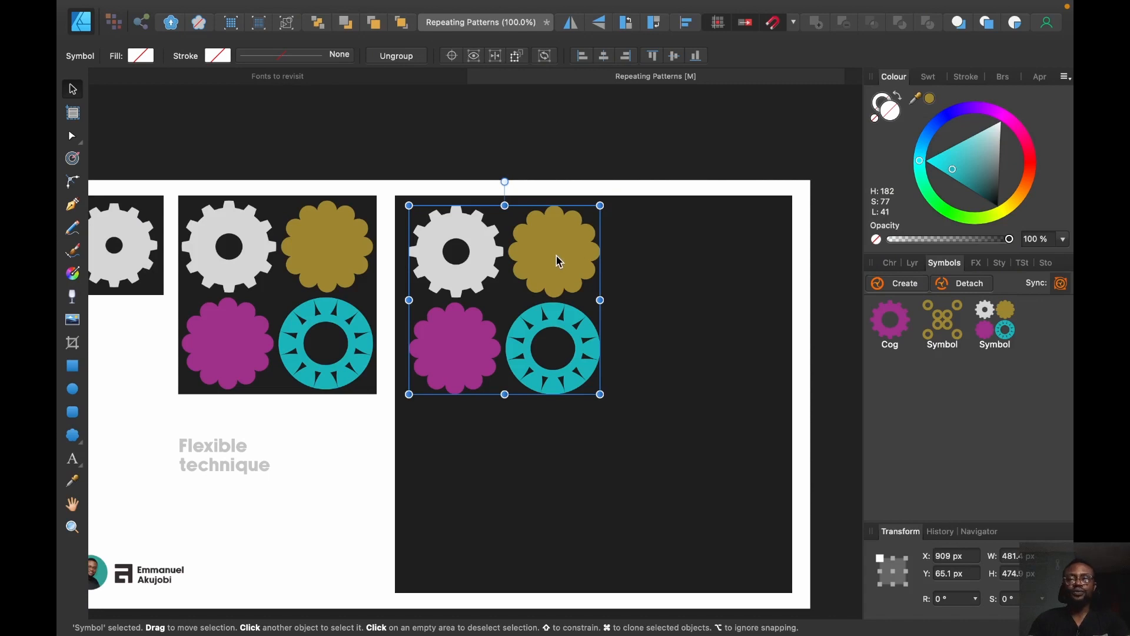
- Delete the placed symbol instance and fill the large dark square with the bitmap Repeating Patterns - cog.png
key("Delete")
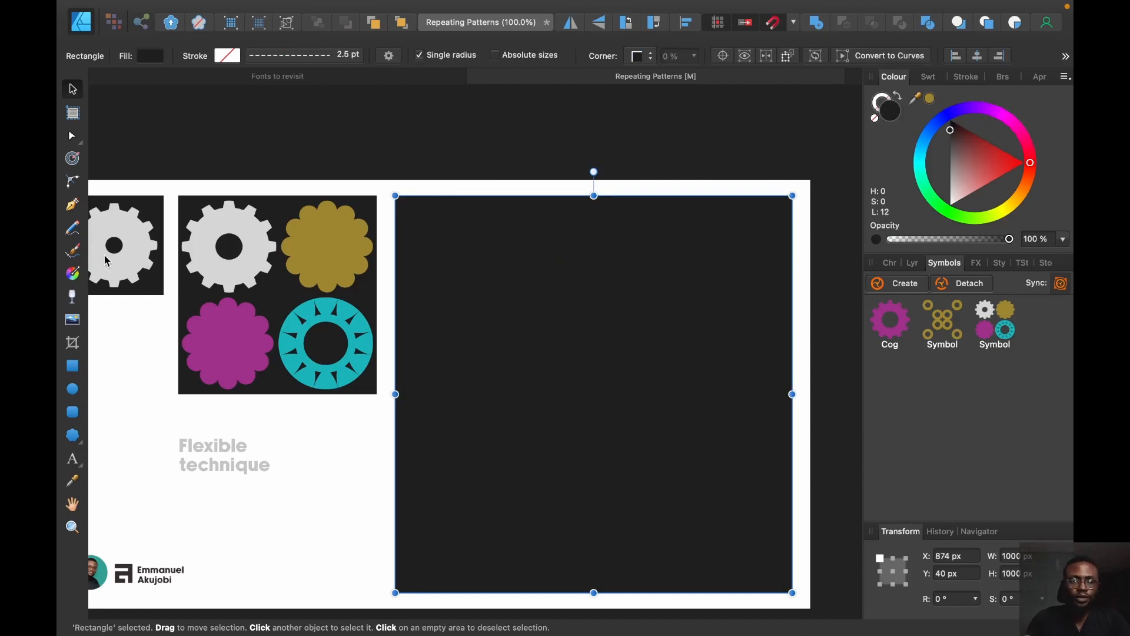
left_click(72, 274)
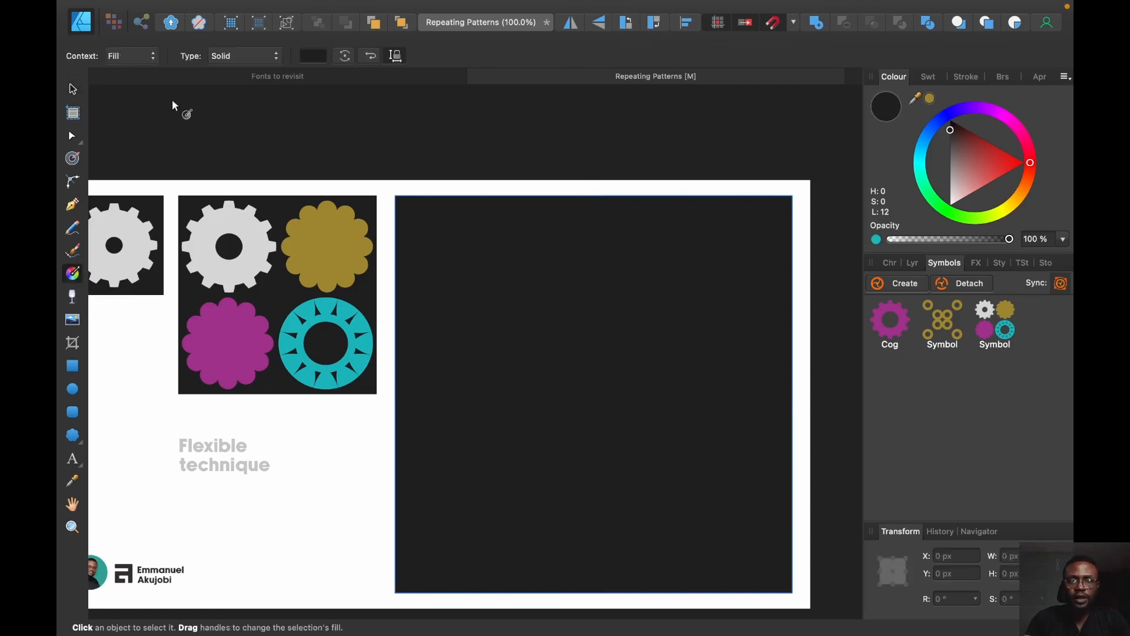
left_click(238, 55)
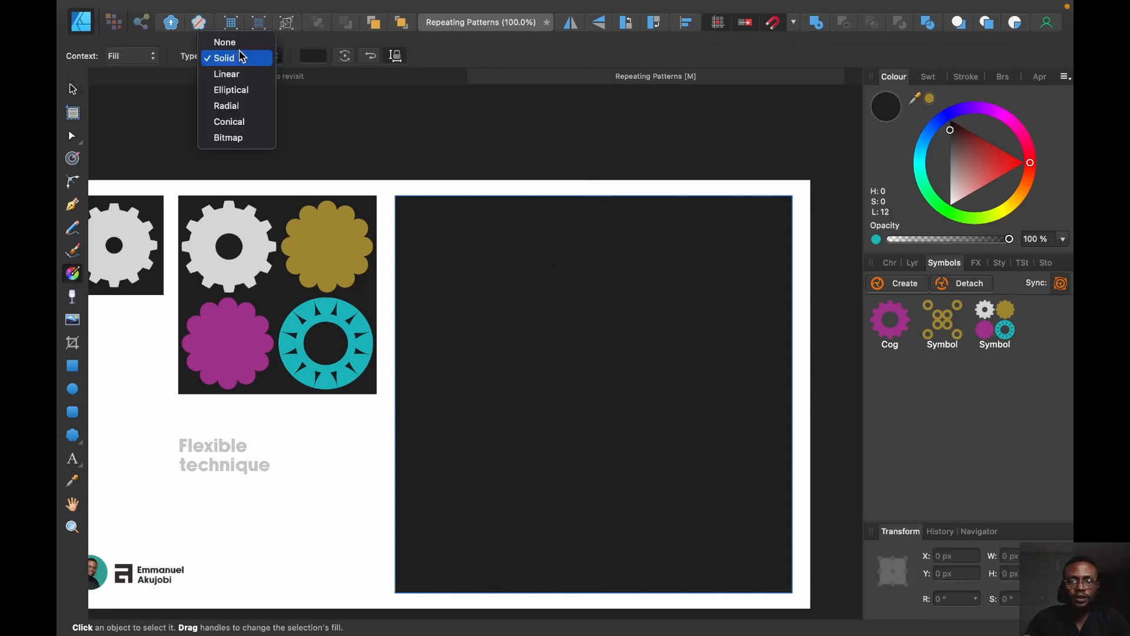
left_click(243, 138)
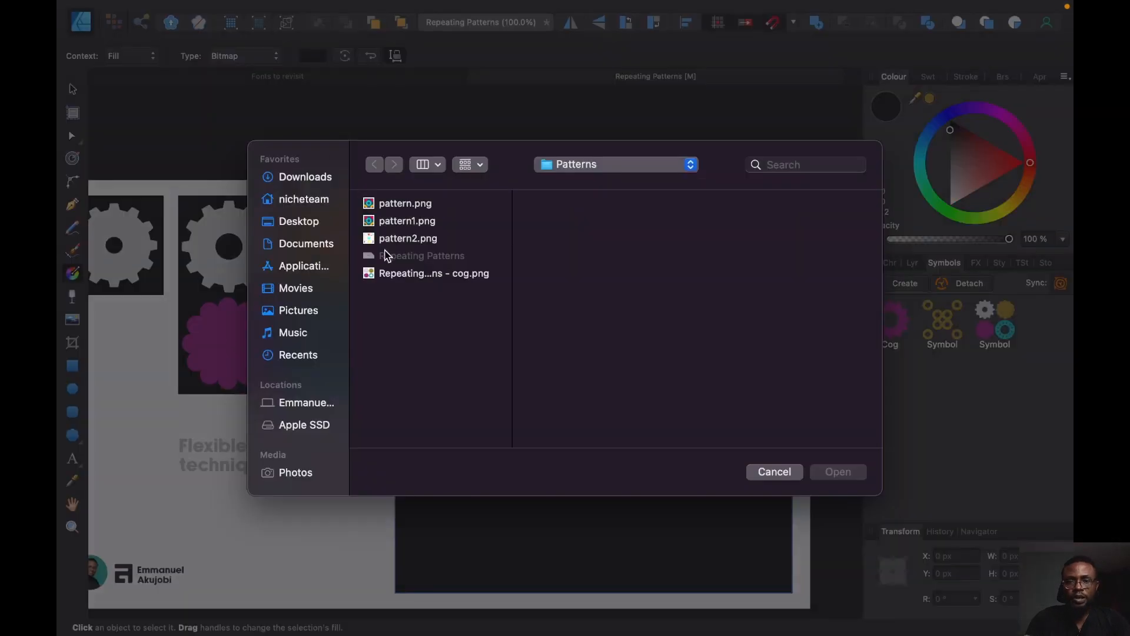
left_click(420, 274)
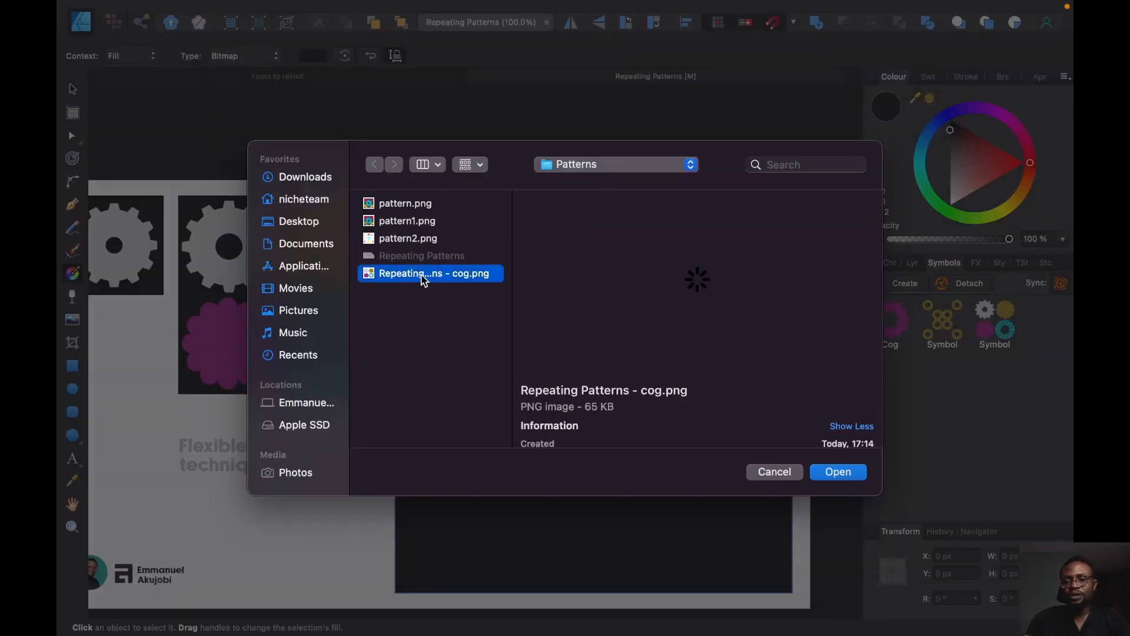
left_click(838, 472)
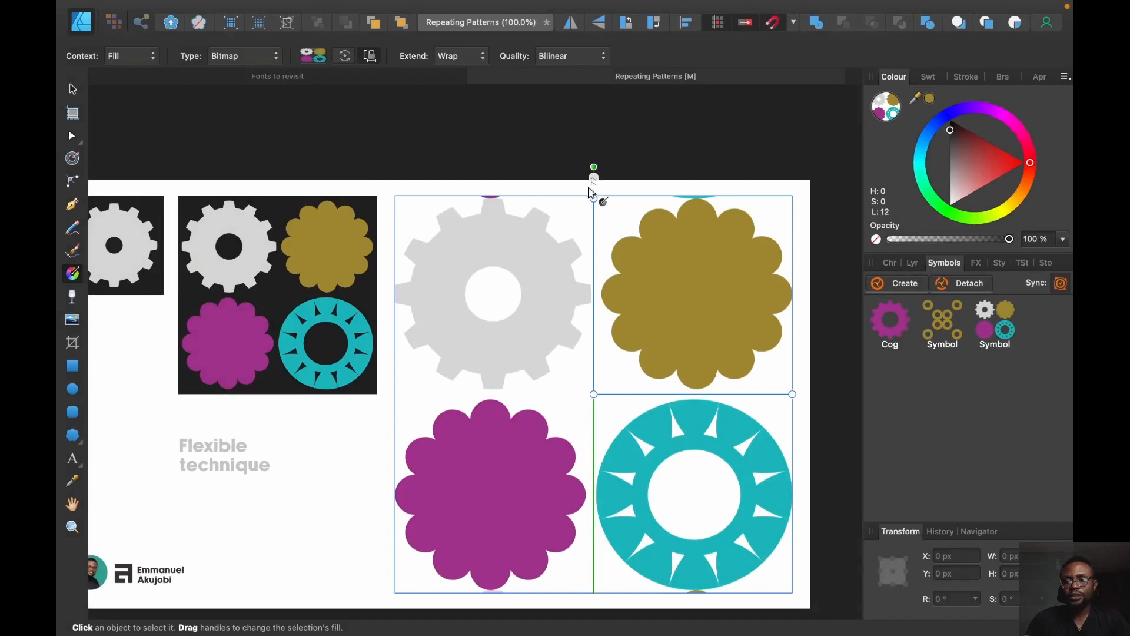
- Scale down and rotate the square's bitmap fill into a small, dense diagonal repeat of the four shapes, and deselect it
left_click_drag(592, 197, 568, 358)
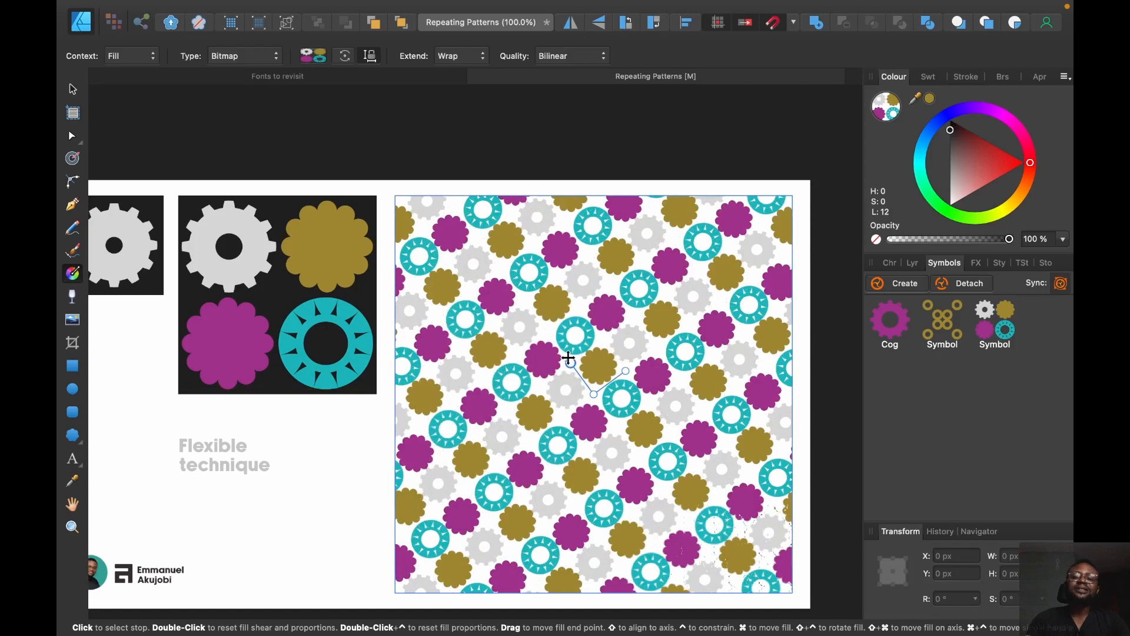
left_click_drag(568, 358, 617, 396)
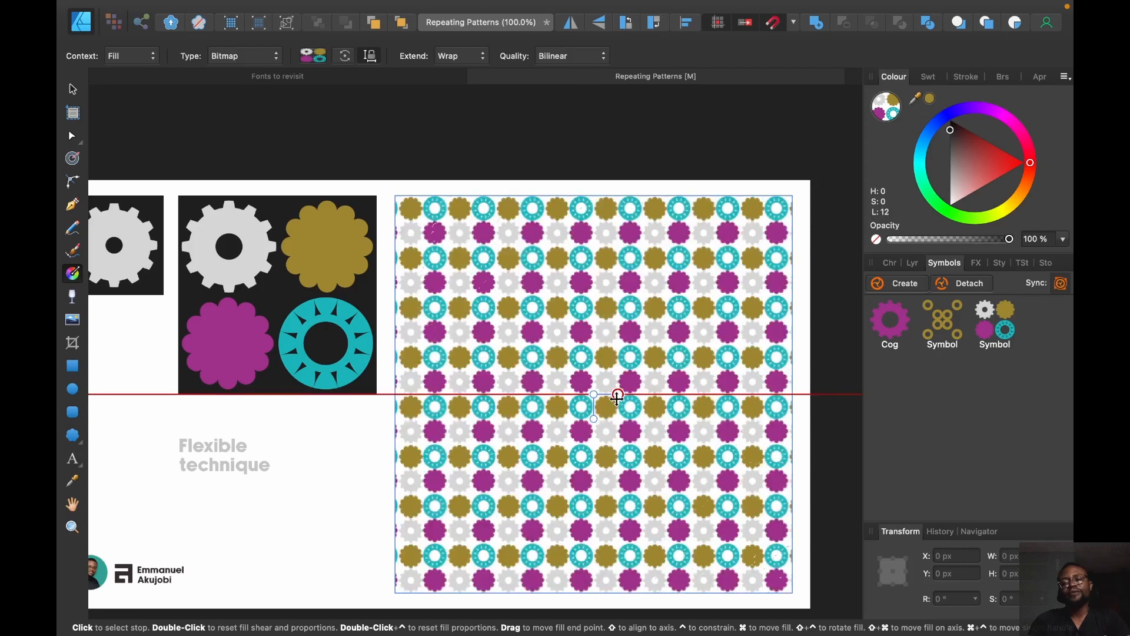
left_click_drag(616, 396, 588, 386)
mouse_move(589, 385)
left_mouse_down()
mouse_move(575, 390)
mouse_move(592, 406)
left_mouse_up()
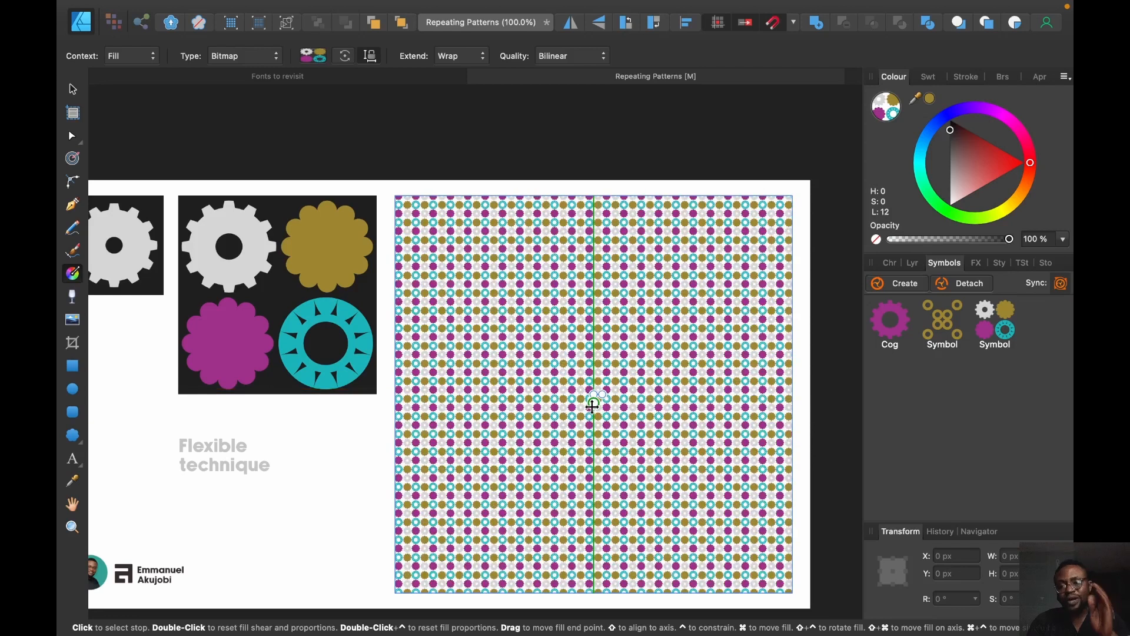
left_click_drag(592, 406, 596, 415)
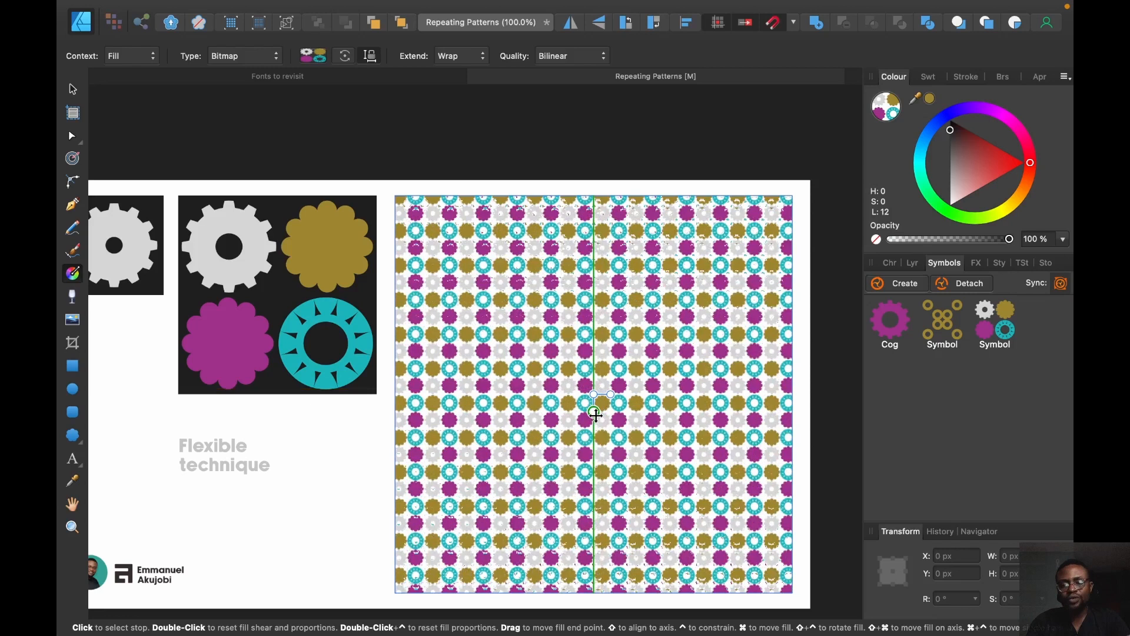
left_click_drag(596, 415, 601, 392)
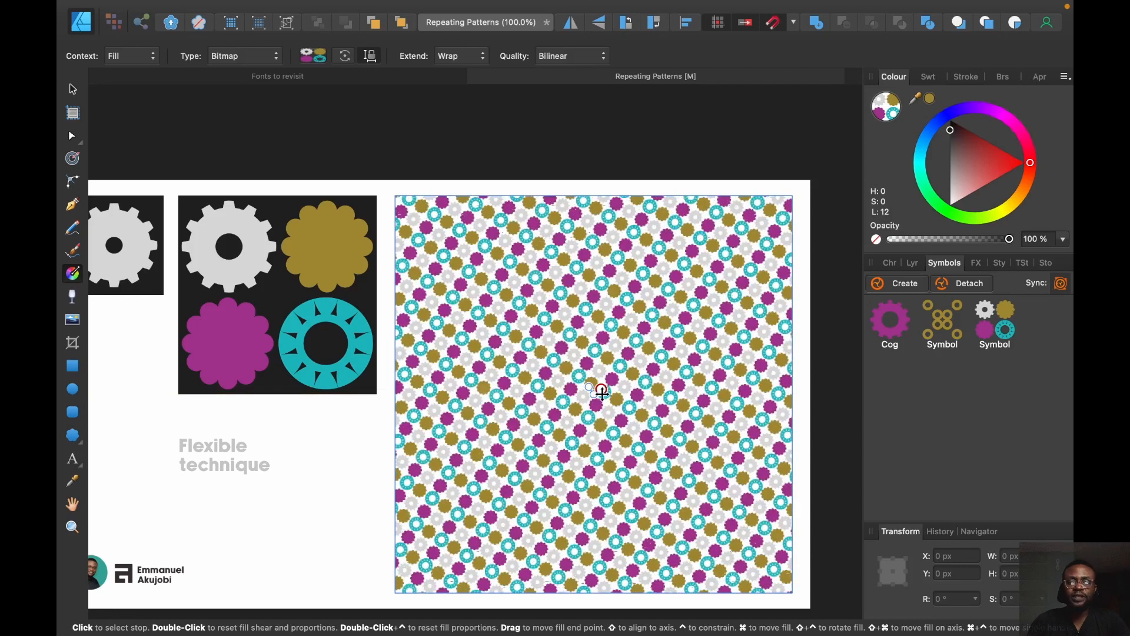
left_click(257, 116)
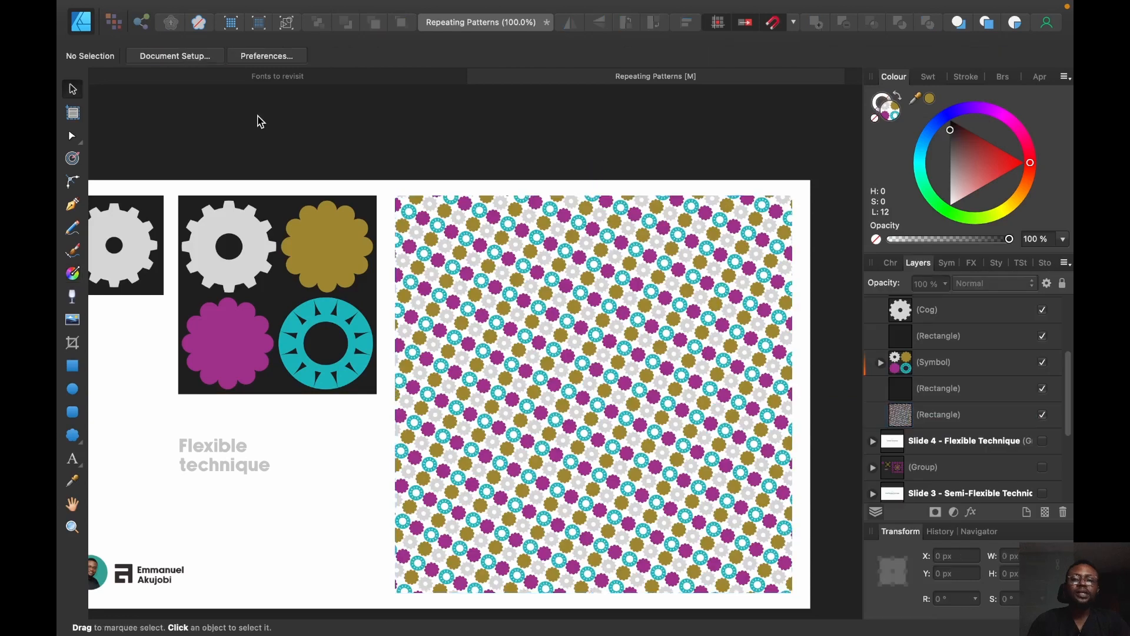
- Hide the Slide 4 - Application title slide, show the T-shirt mockup group instead, and select the shirt's curve inside it
left_click(507, 299)
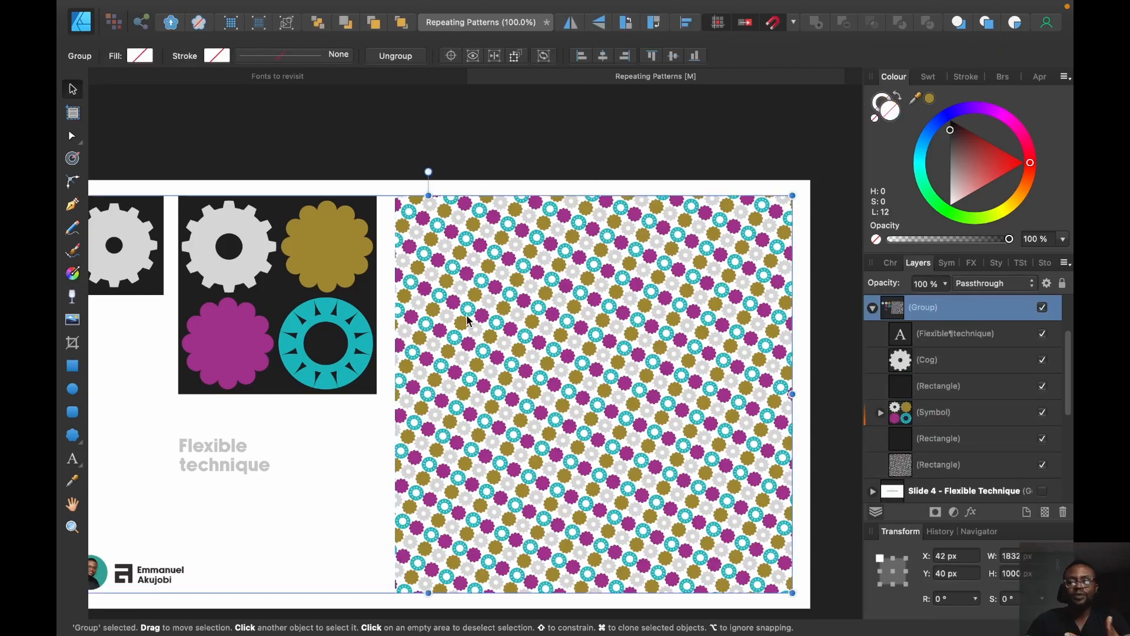
left_click(507, 299)
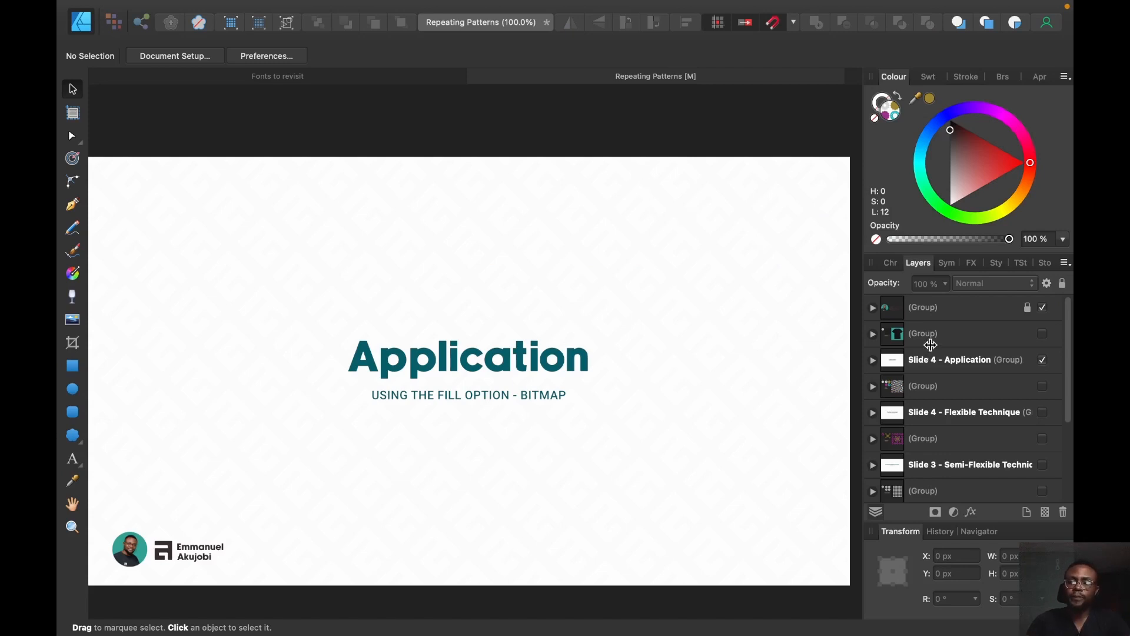
left_click(1042, 334)
left_click(1043, 359)
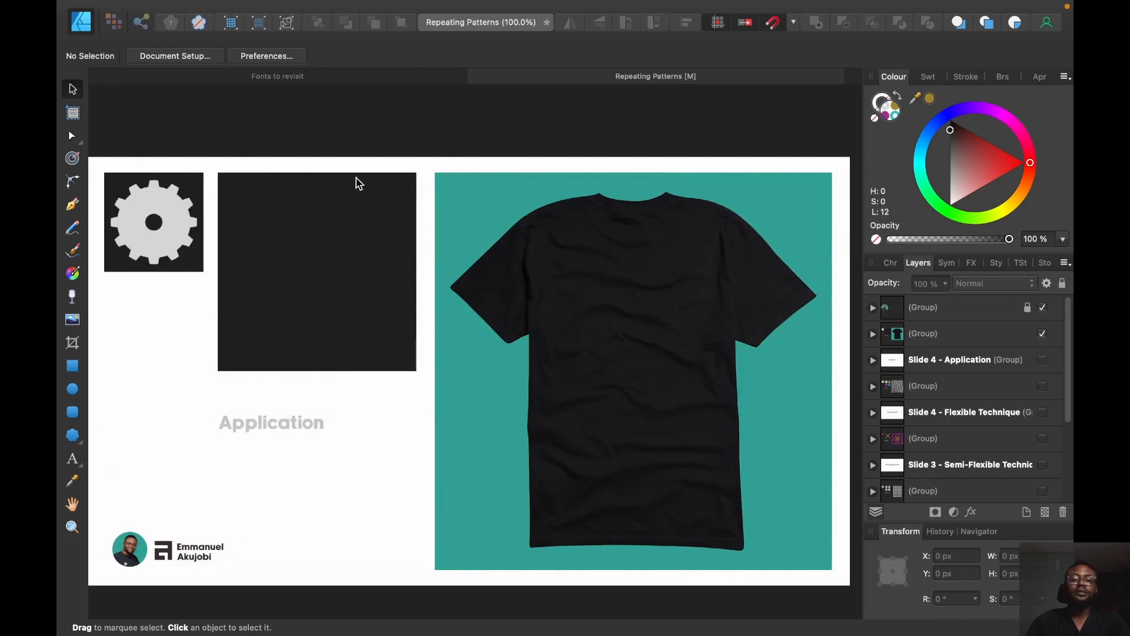
left_click(171, 229)
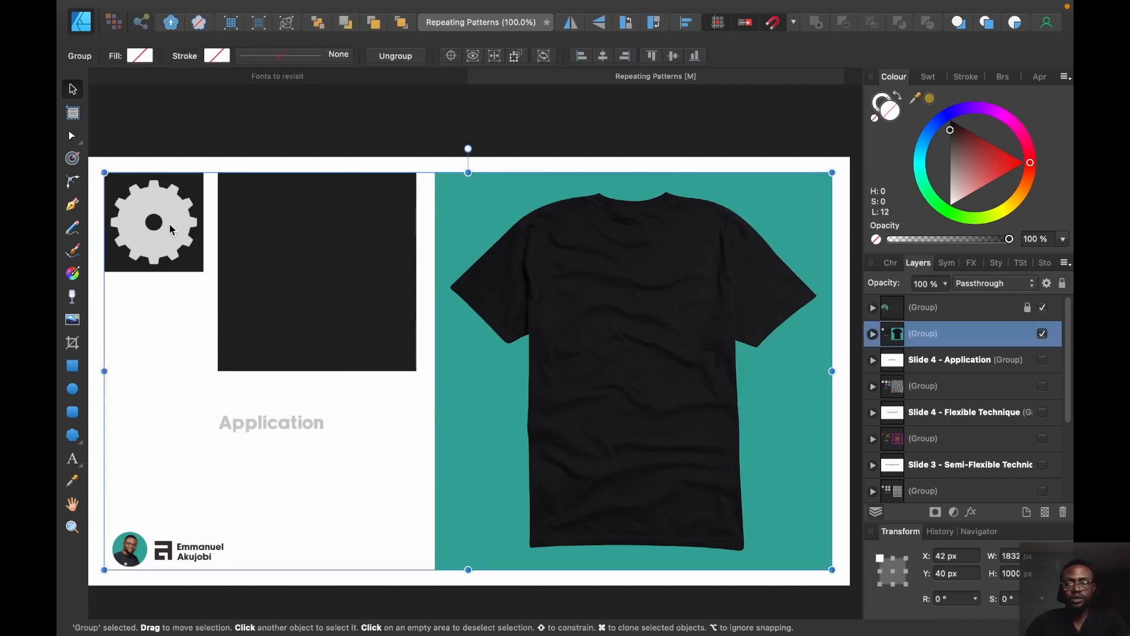
double_click(621, 359)
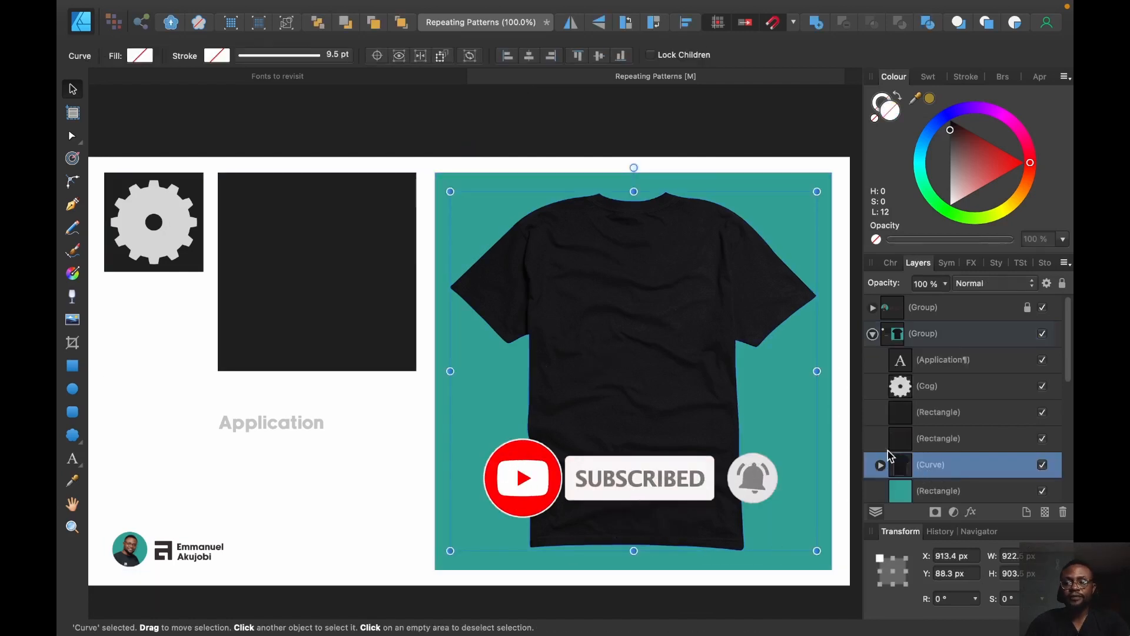
- Switch to Safari to view the patterned T-shirt and black T-shirt image results, and return to Affinity Designer
mouse_move(497, 628)
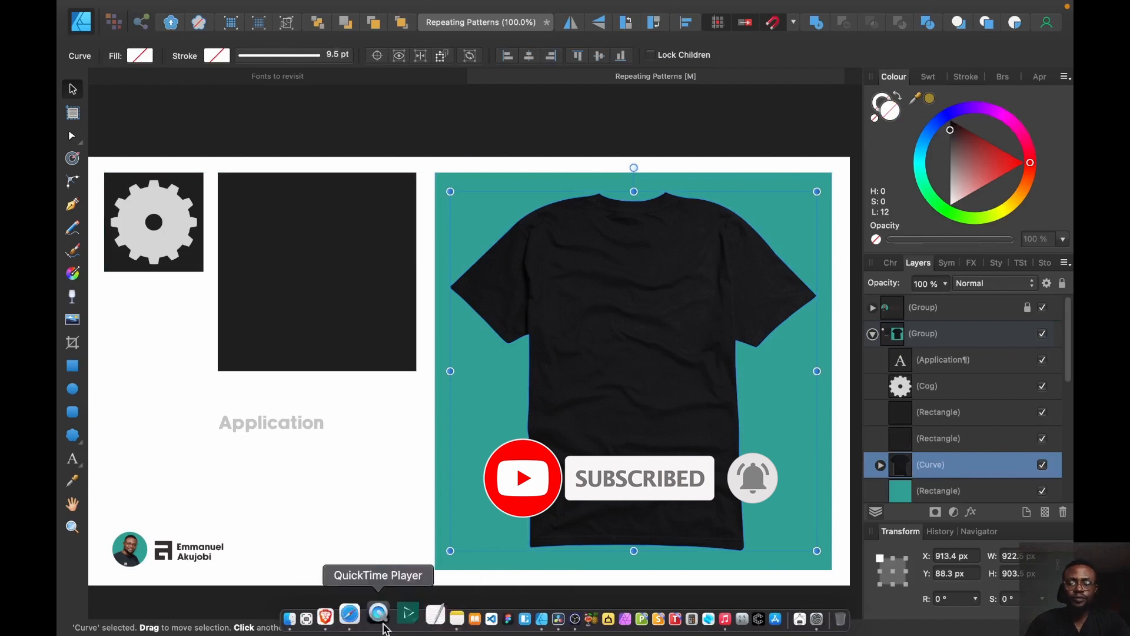
left_click(349, 615)
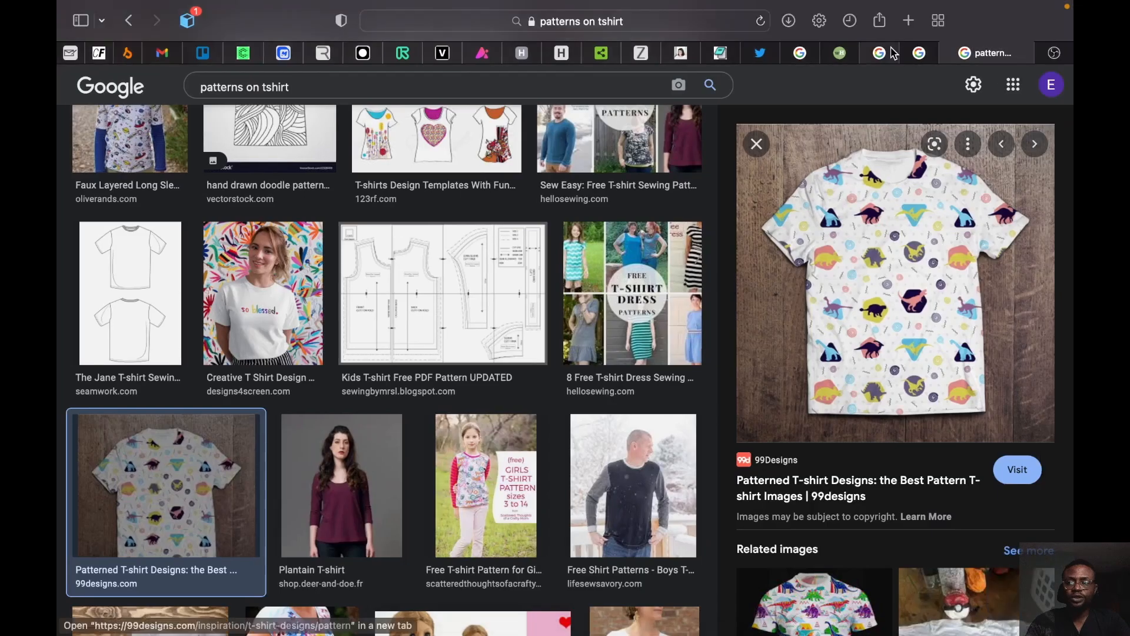
left_click(912, 59)
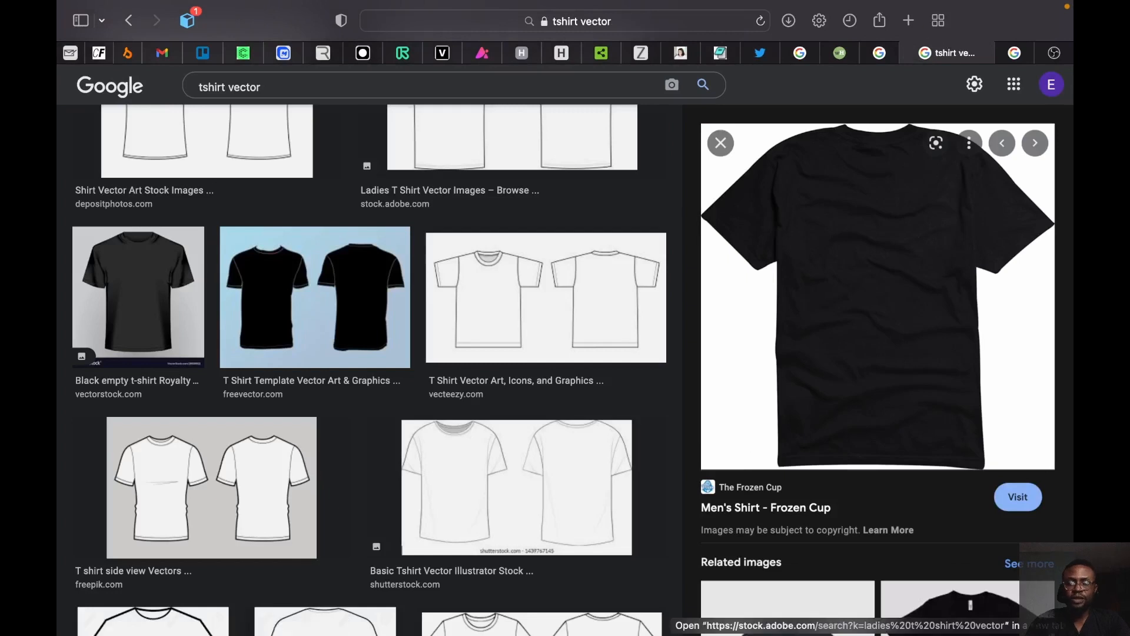
left_click(516, 615)
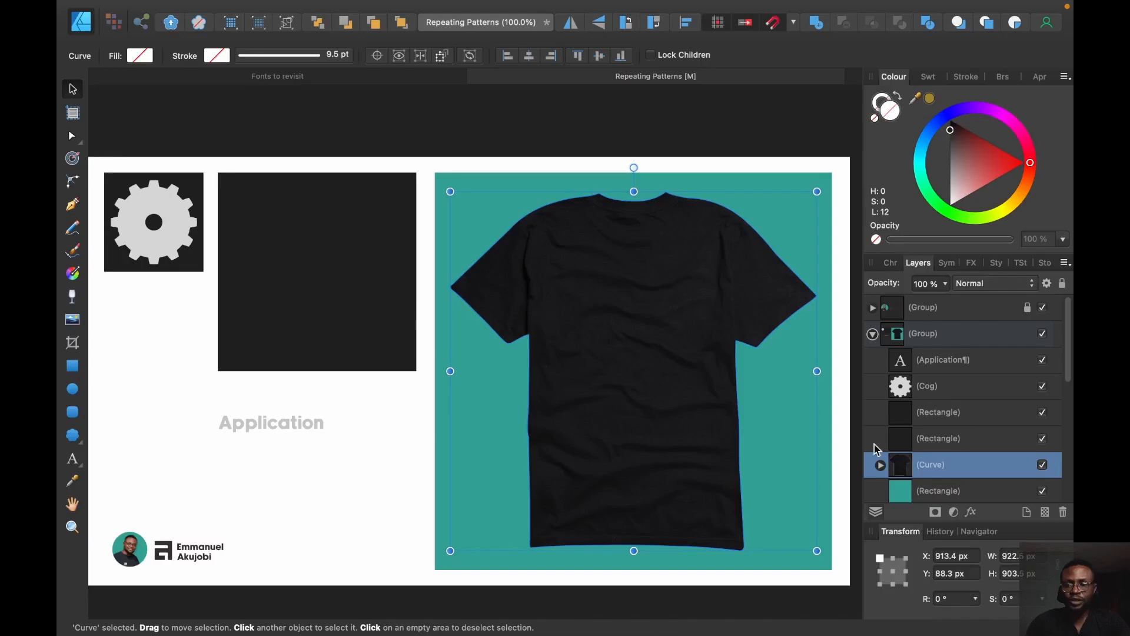
- Expand the T-shirt curve layer to inspect the image nested inside it, and reselect the curve
scroll(972, 465, "down", 2)
left_click(880, 407)
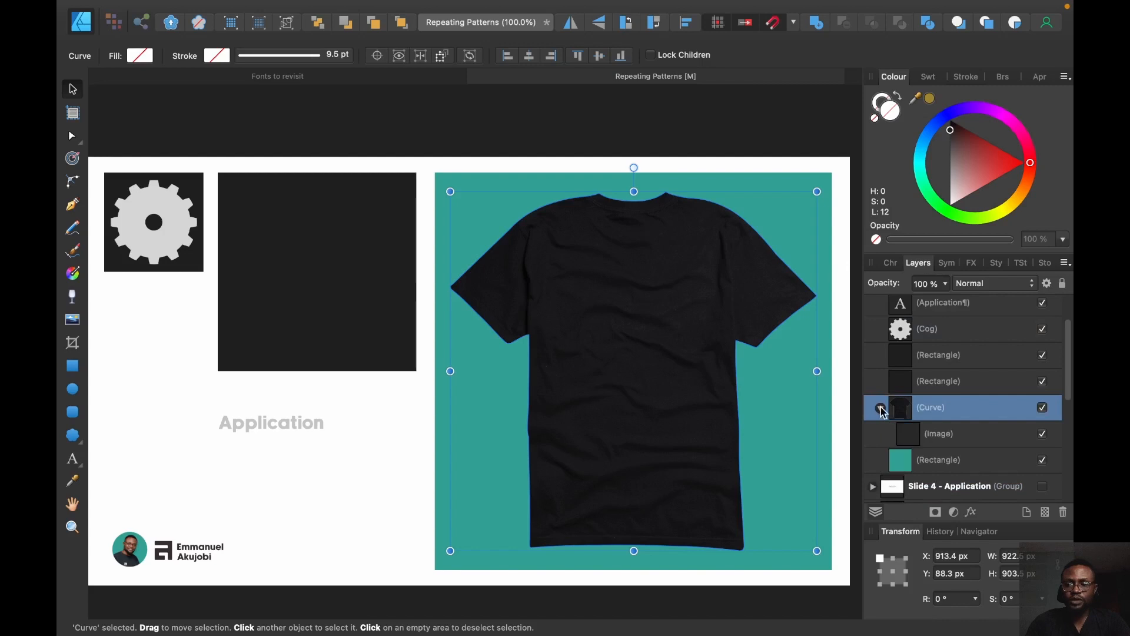
left_click(937, 436)
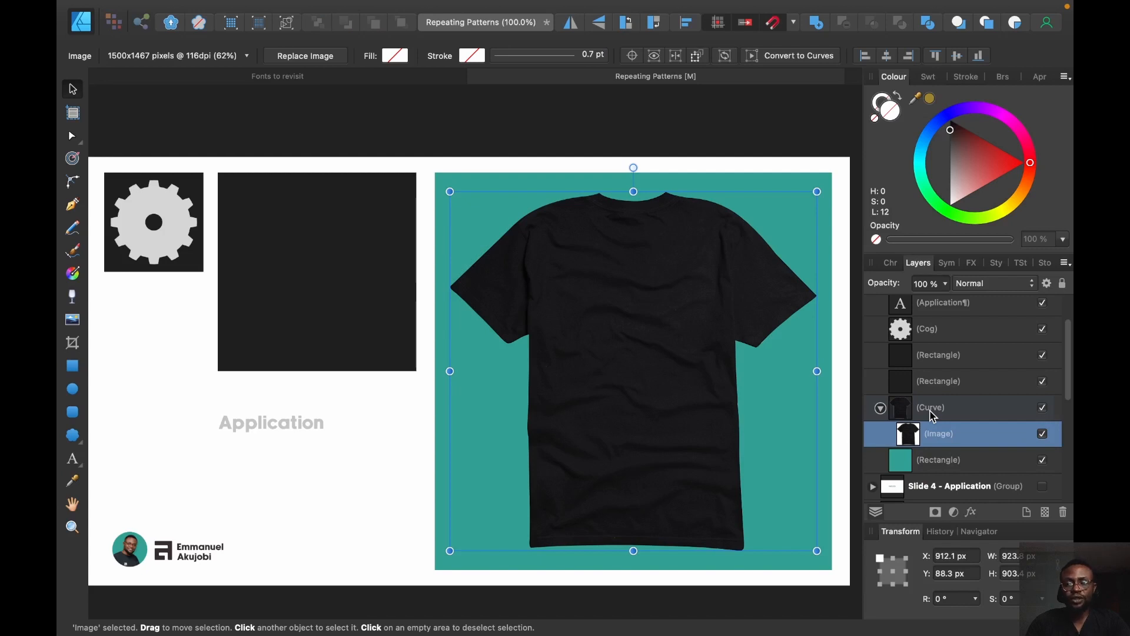
left_click(931, 415)
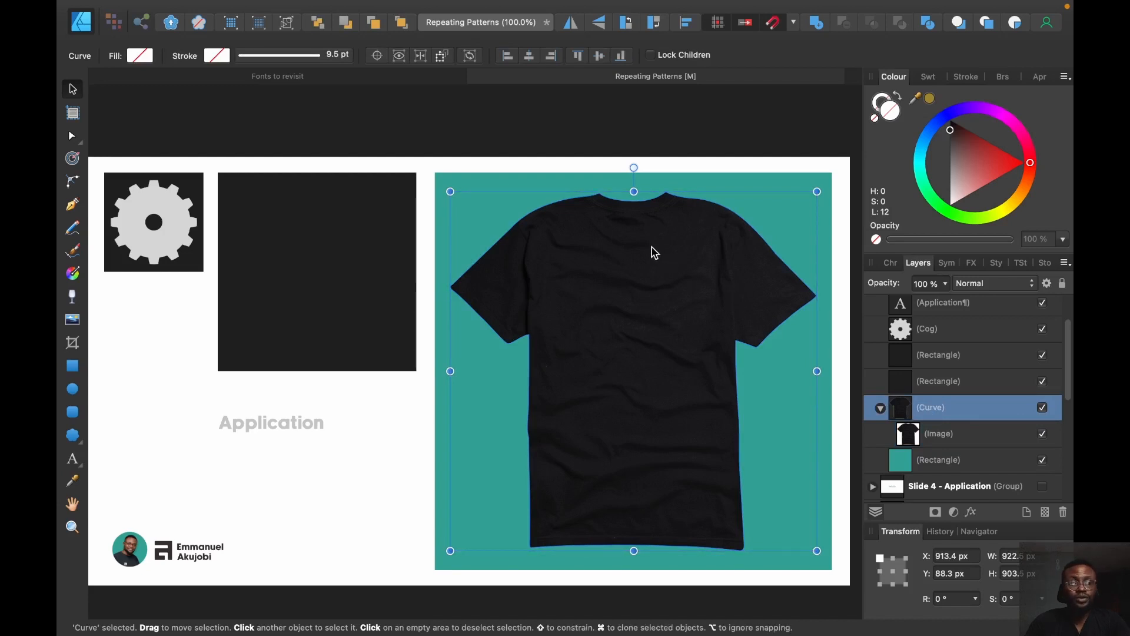
- Fill the T-shirt curve with the bitmap Repeating Patterns - cog.png and move the nested shirt image out to just below the curve
left_click(73, 272)
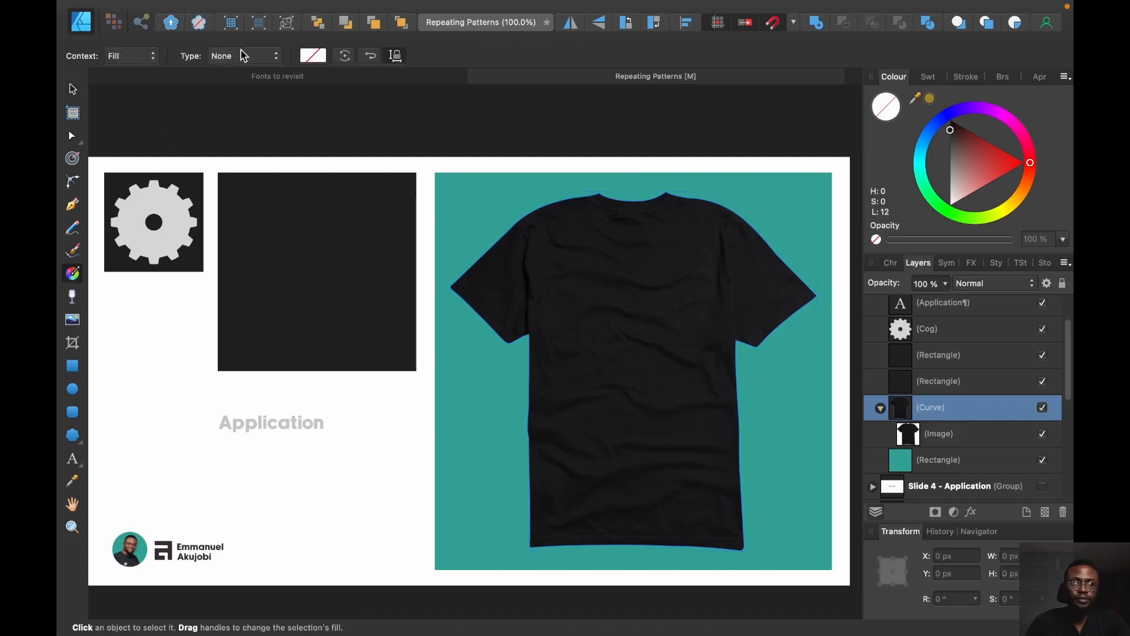
left_click(148, 56)
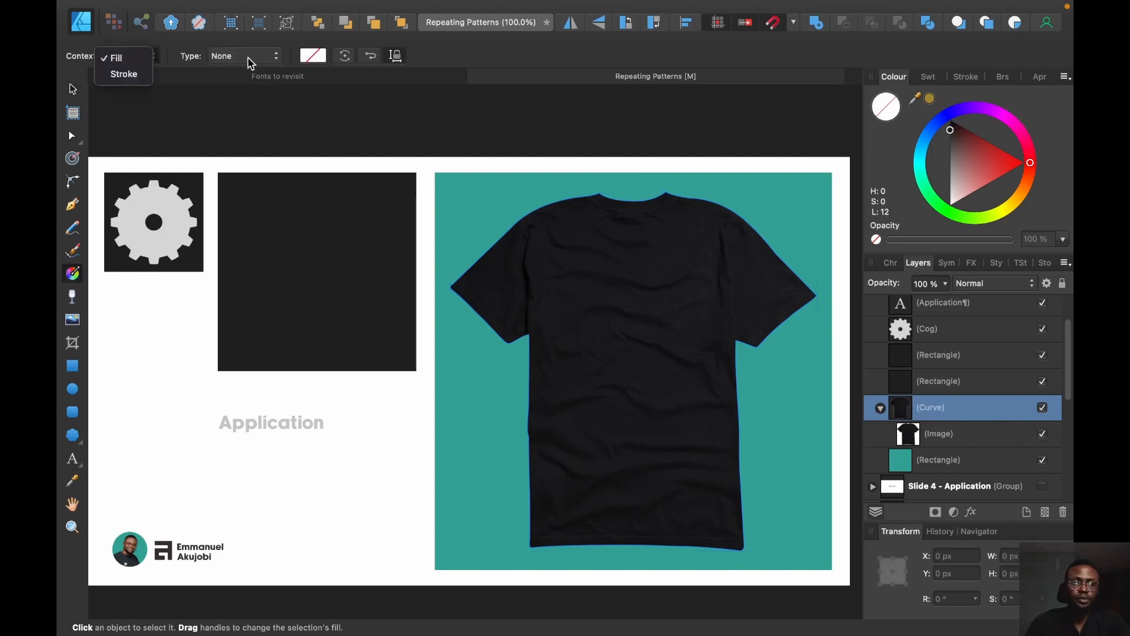
left_click(144, 58)
left_click(247, 56)
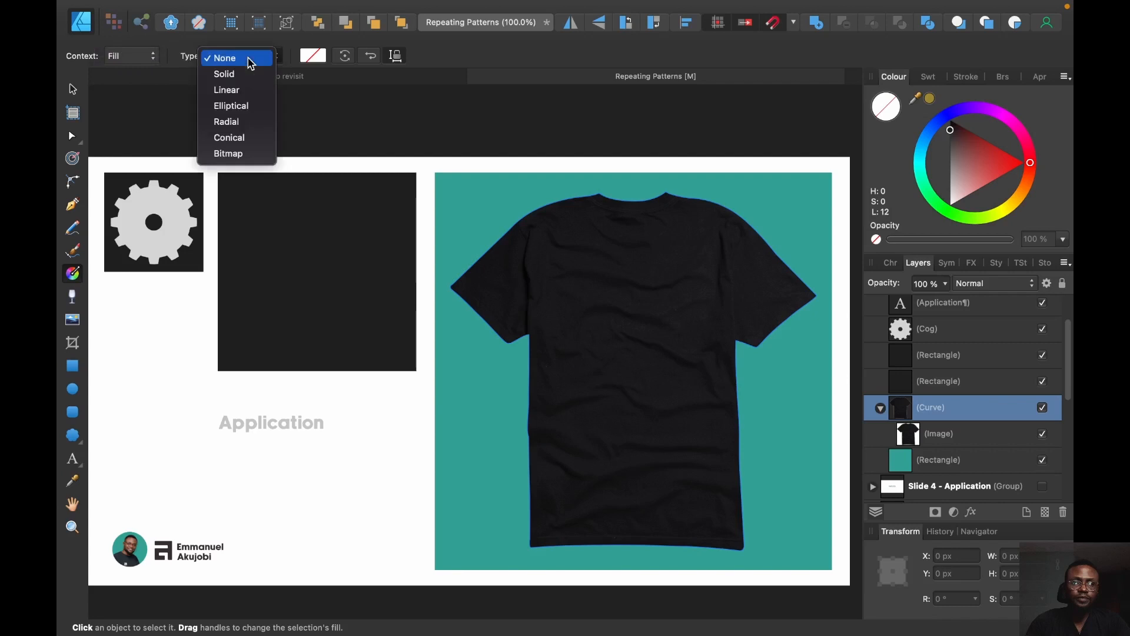
left_click(239, 153)
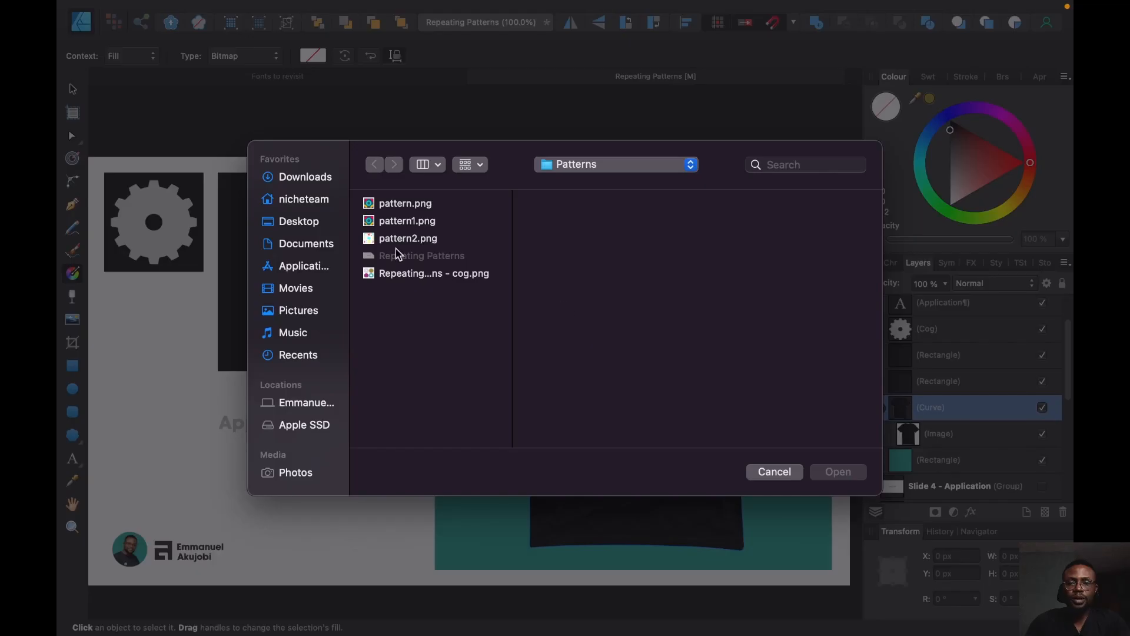
left_click(417, 273)
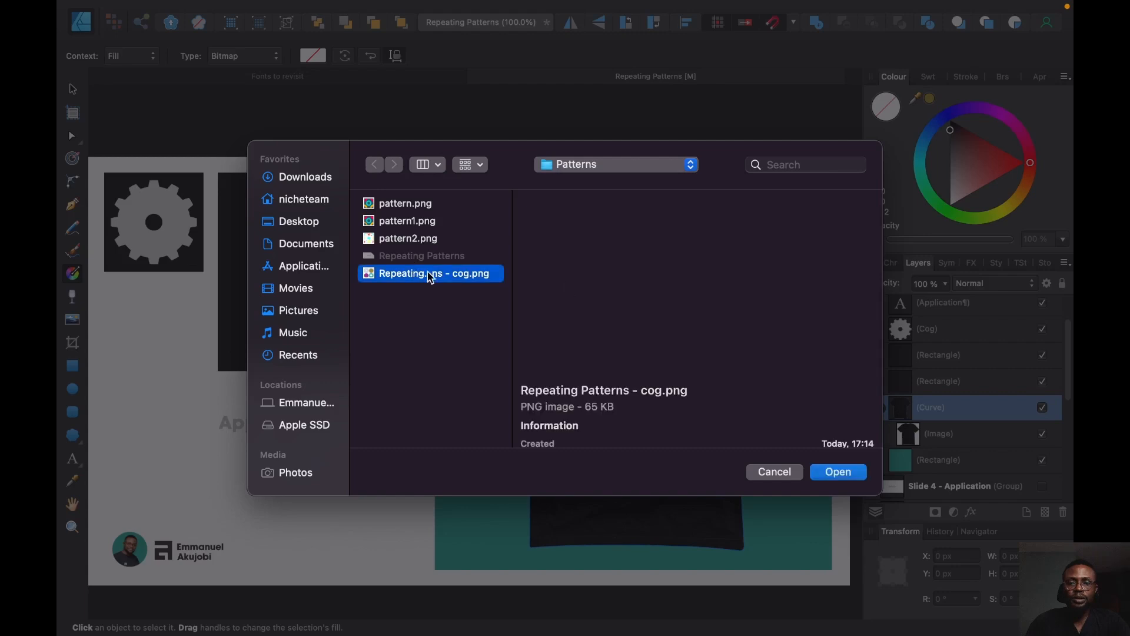
left_click(838, 476)
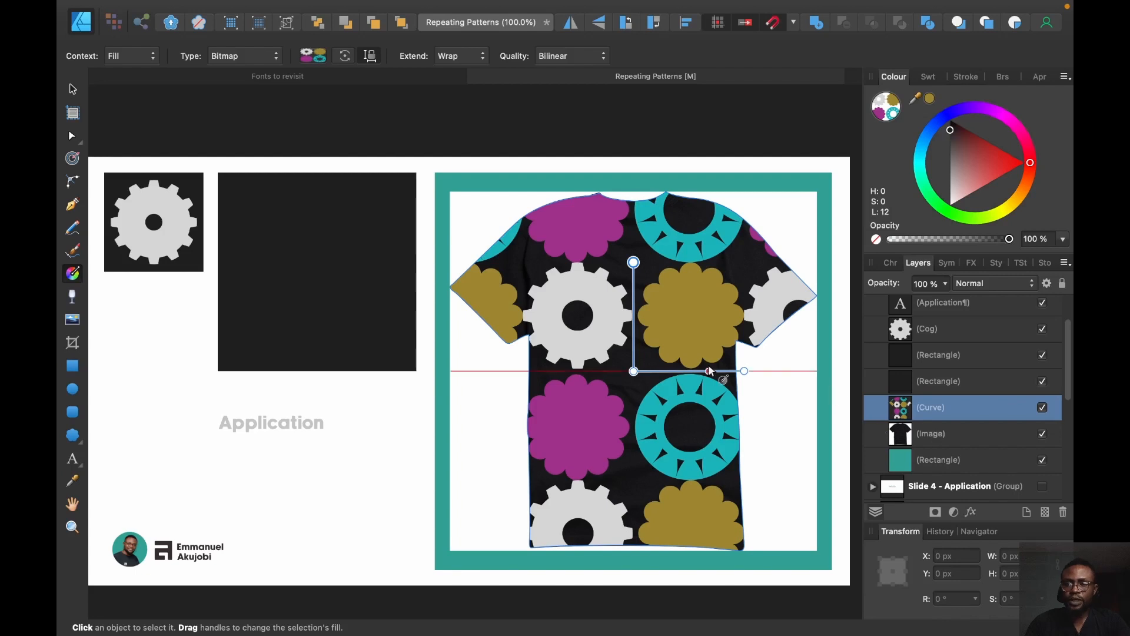
- Scale down and tilt the T-shirt curve's bitmap pattern into small slanted repeats, and set the curve's blend mode to Colour Dodge
left_click_drag(741, 371, 678, 371)
left_click(983, 283)
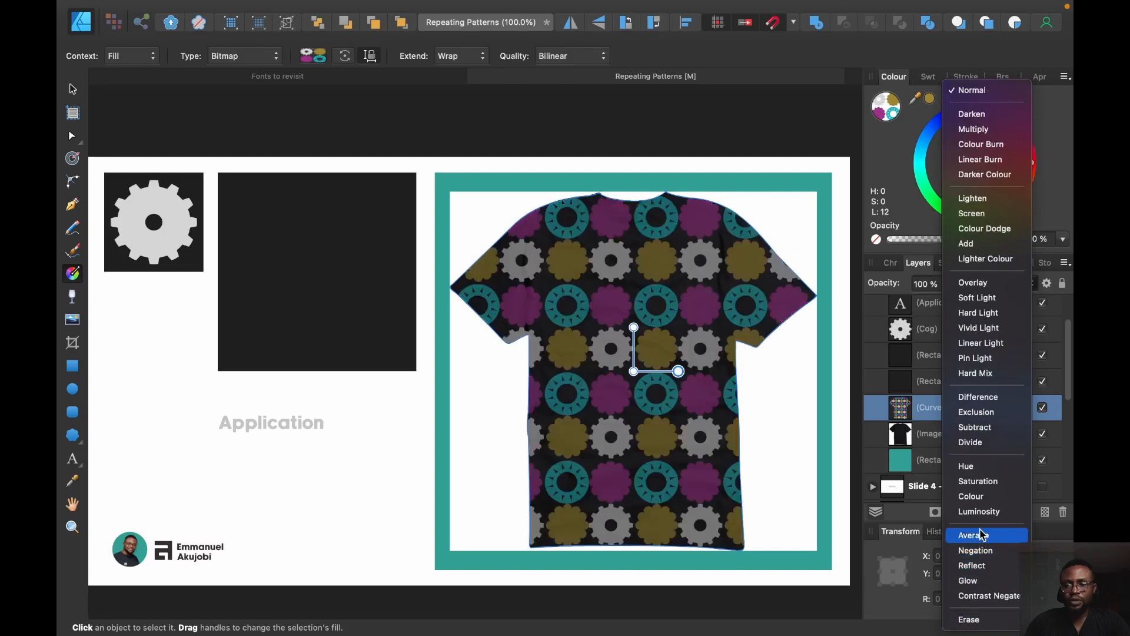
left_click(975, 231)
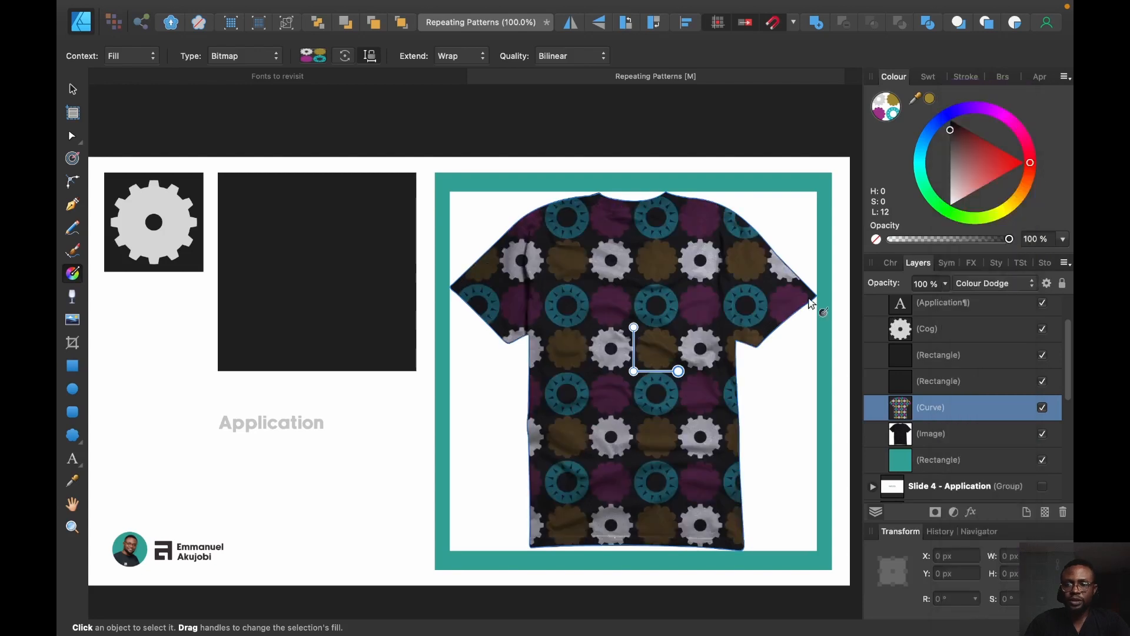
left_click_drag(680, 371, 662, 355)
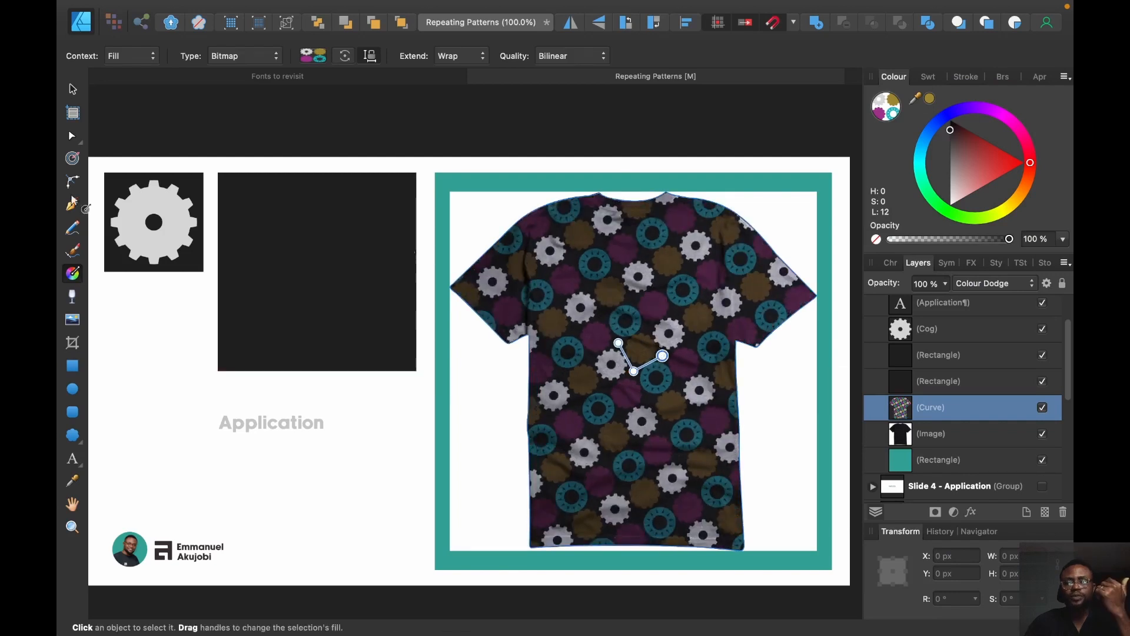
left_click(71, 90)
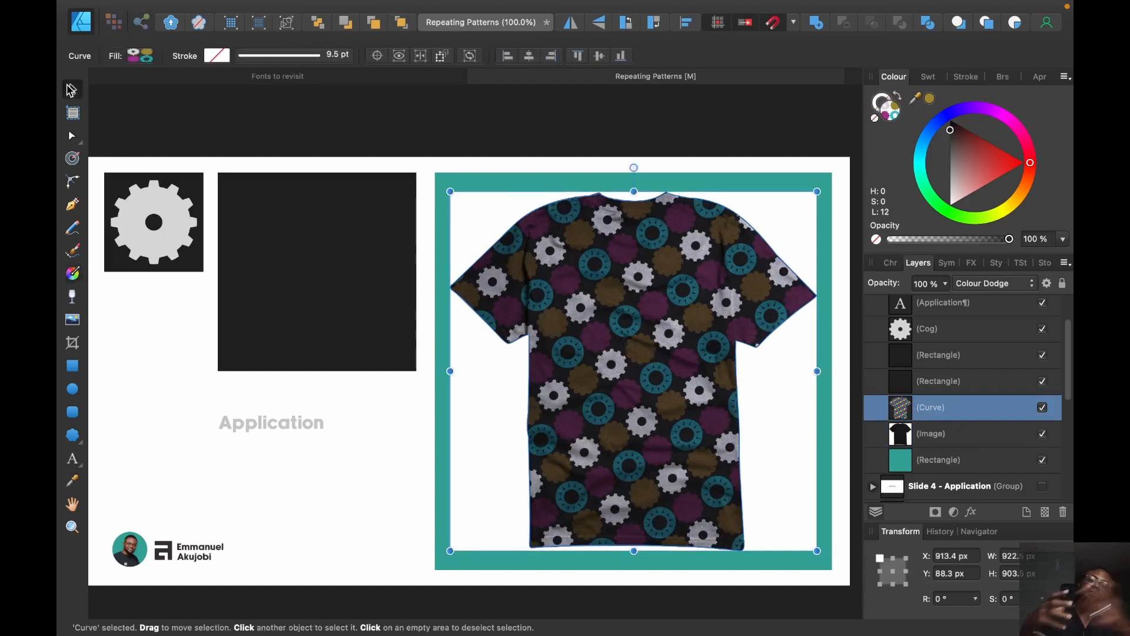
- Add a Vibrance adjustment to the T-shirt mockup group with Vibrance 85% and Saturation 73%, and clear the selection
left_click(336, 105)
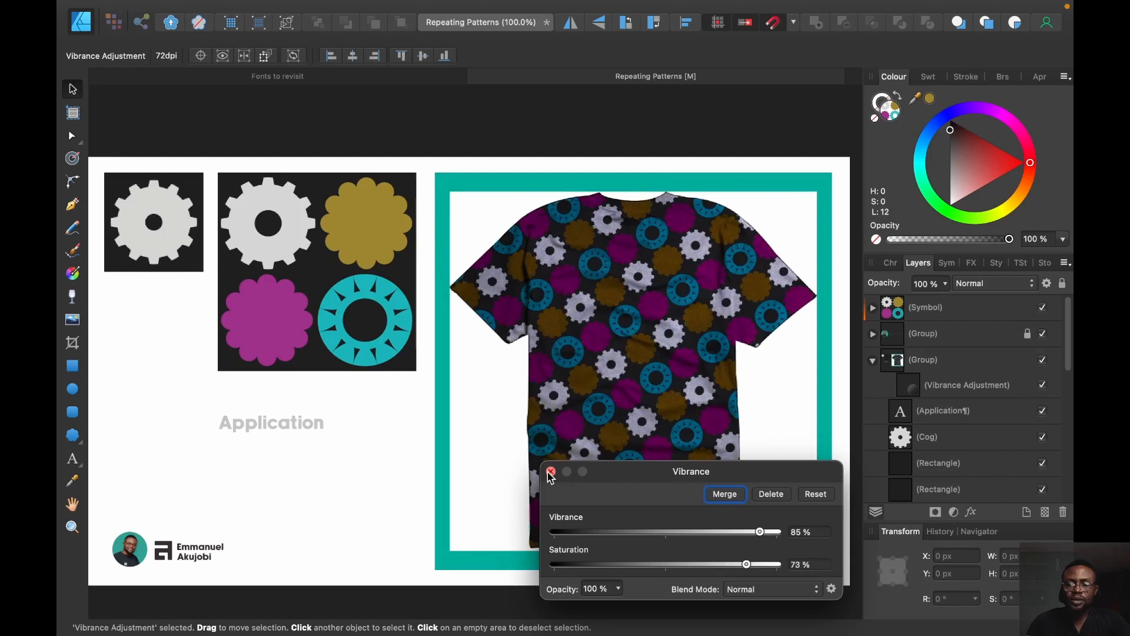
left_click(629, 133)
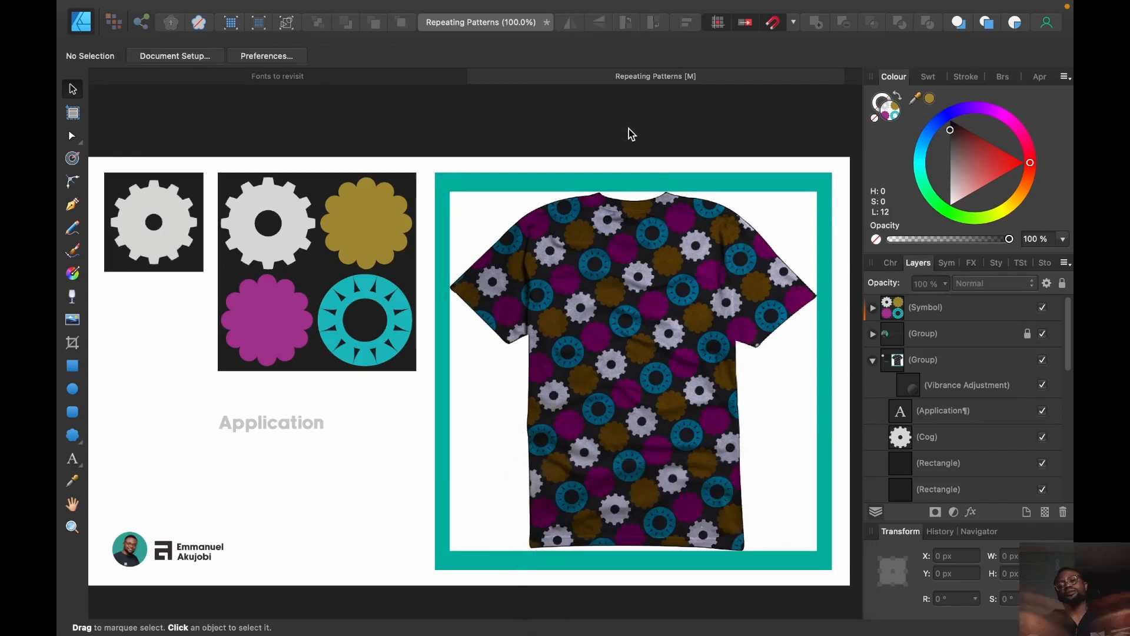